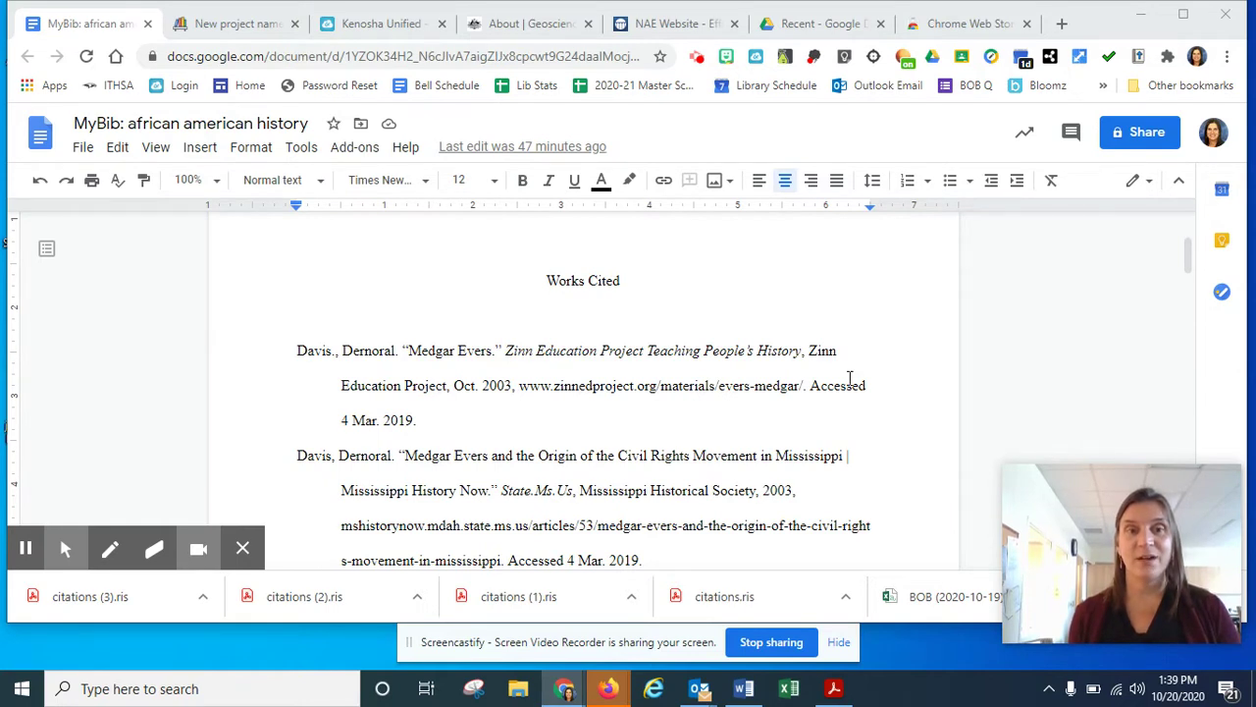
Examine the Works Cited entries and the bare nae.edu web address above them in the african american history document.
left_click(311, 351)
left_click_drag(310, 351, 565, 421)
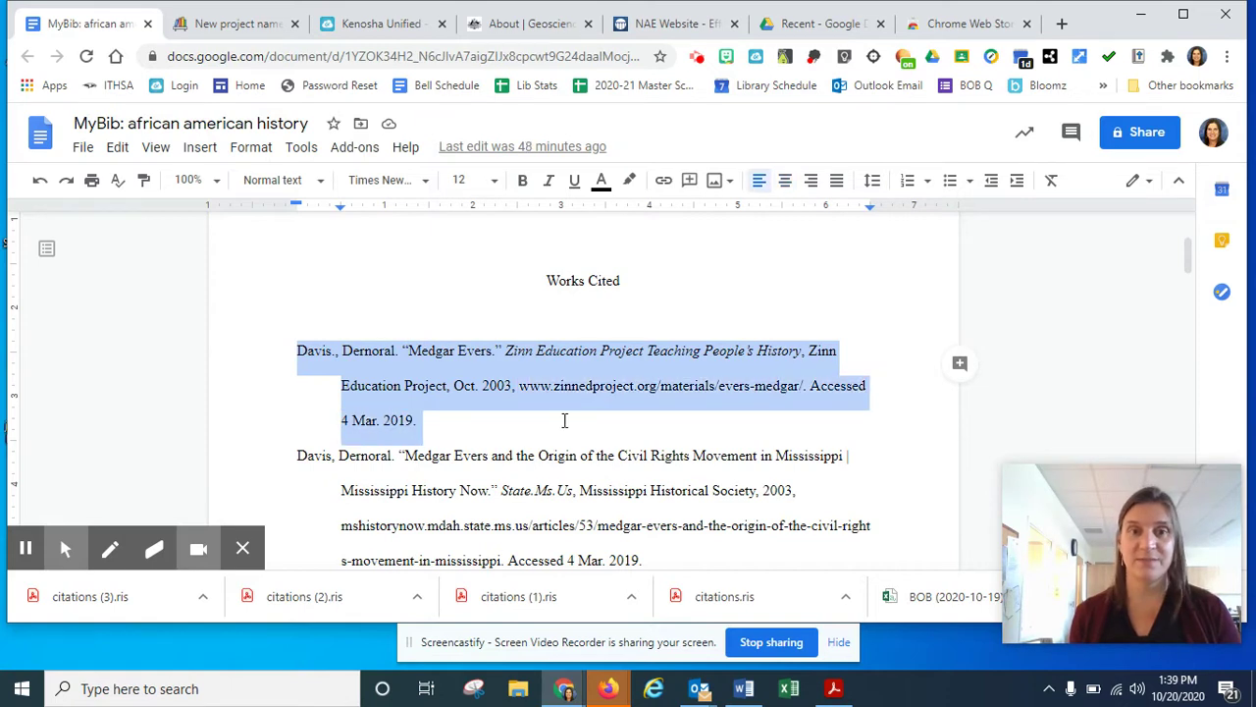
left_click(746, 314)
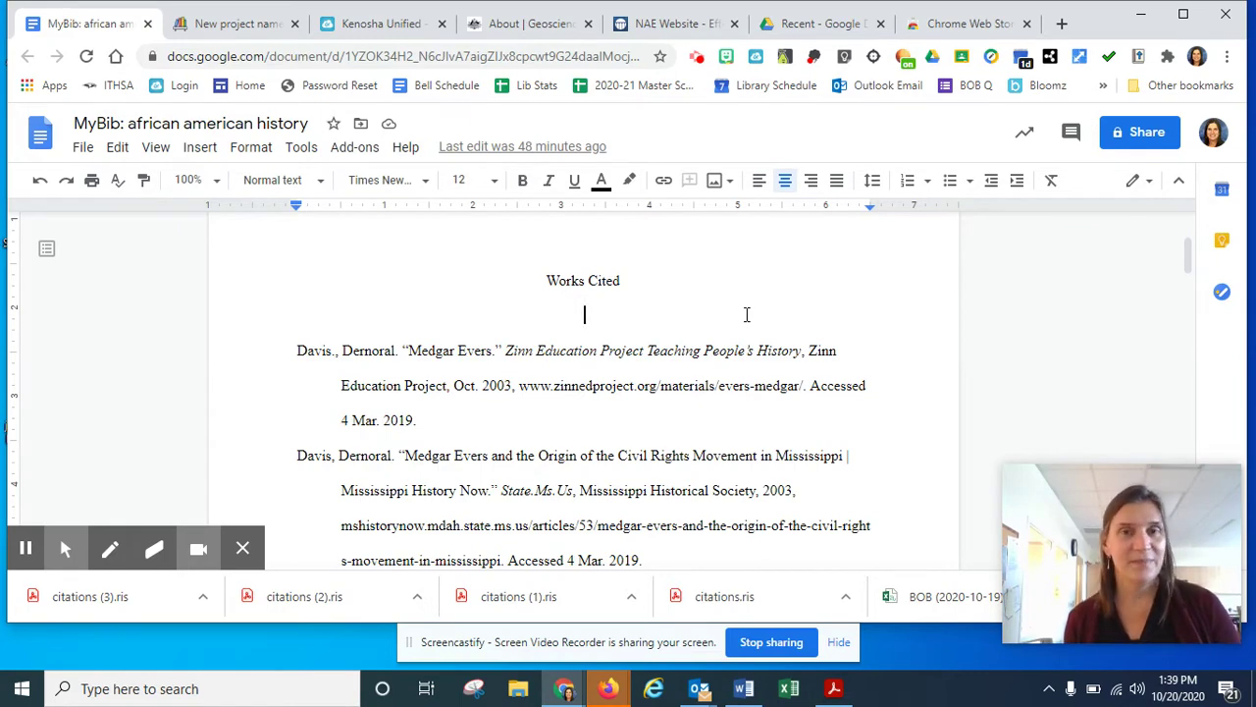
scroll(746, 314, "up", 2)
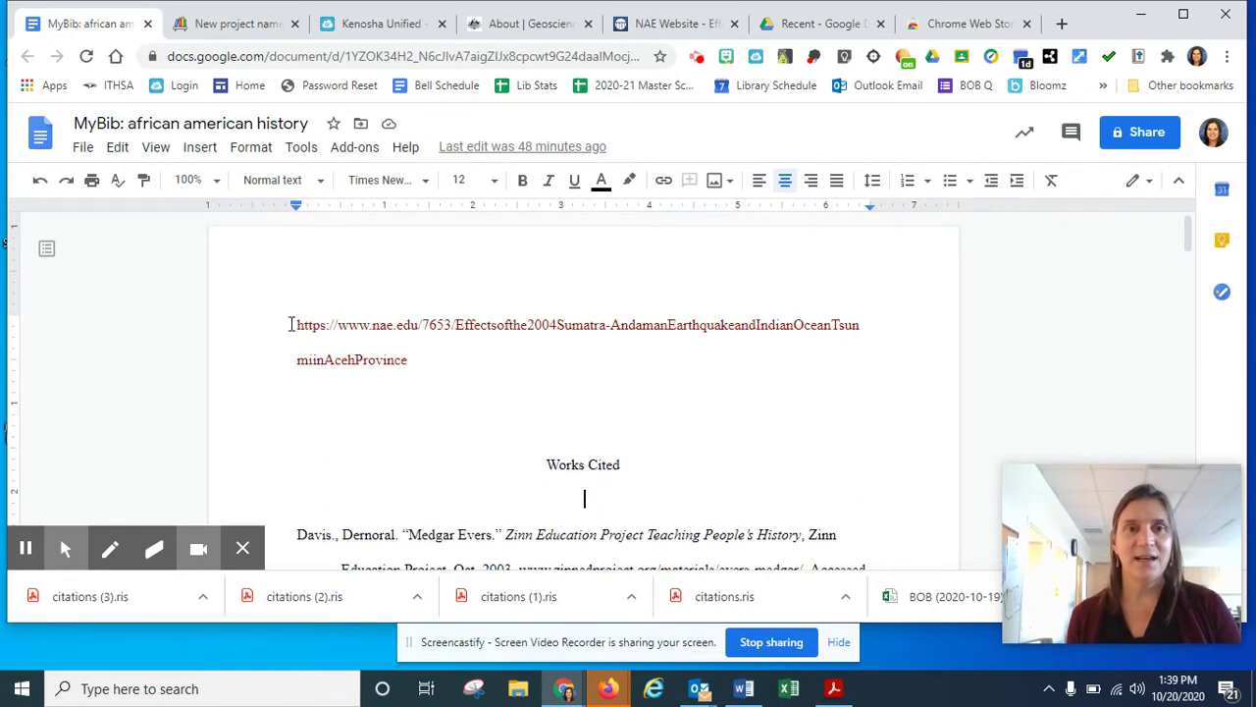
left_click_drag(292, 324, 442, 359)
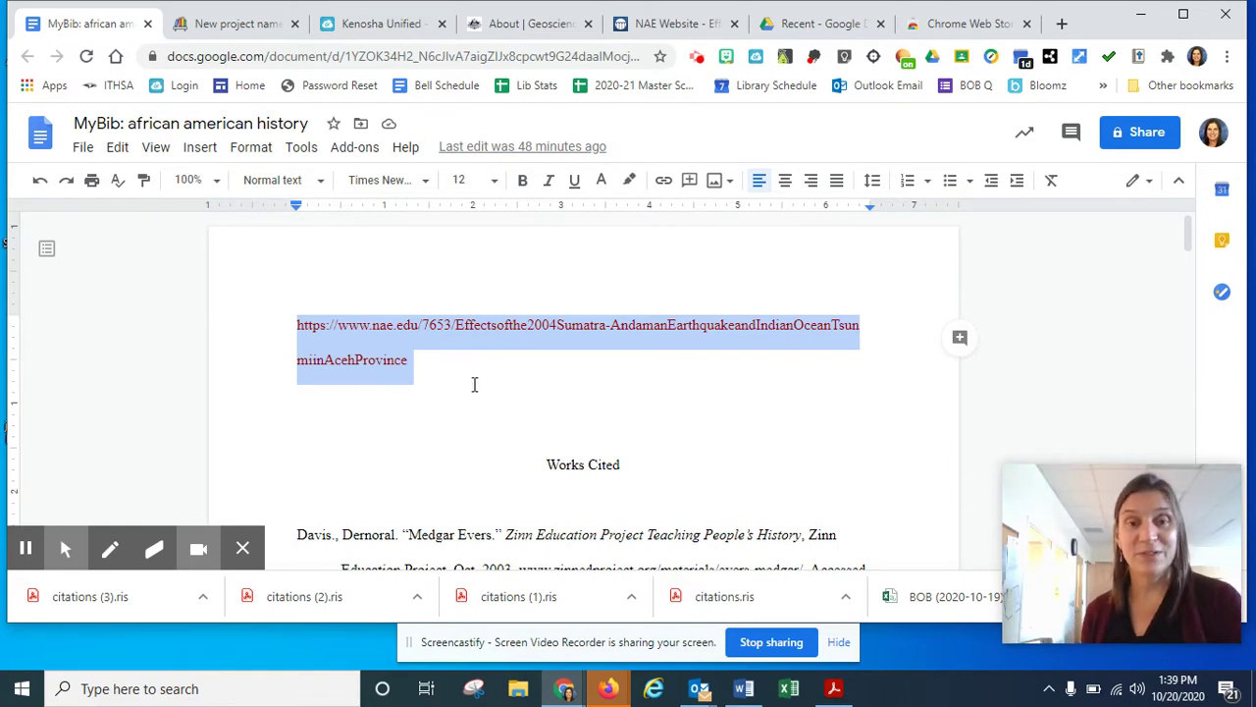
scroll(482, 382, "down", 3)
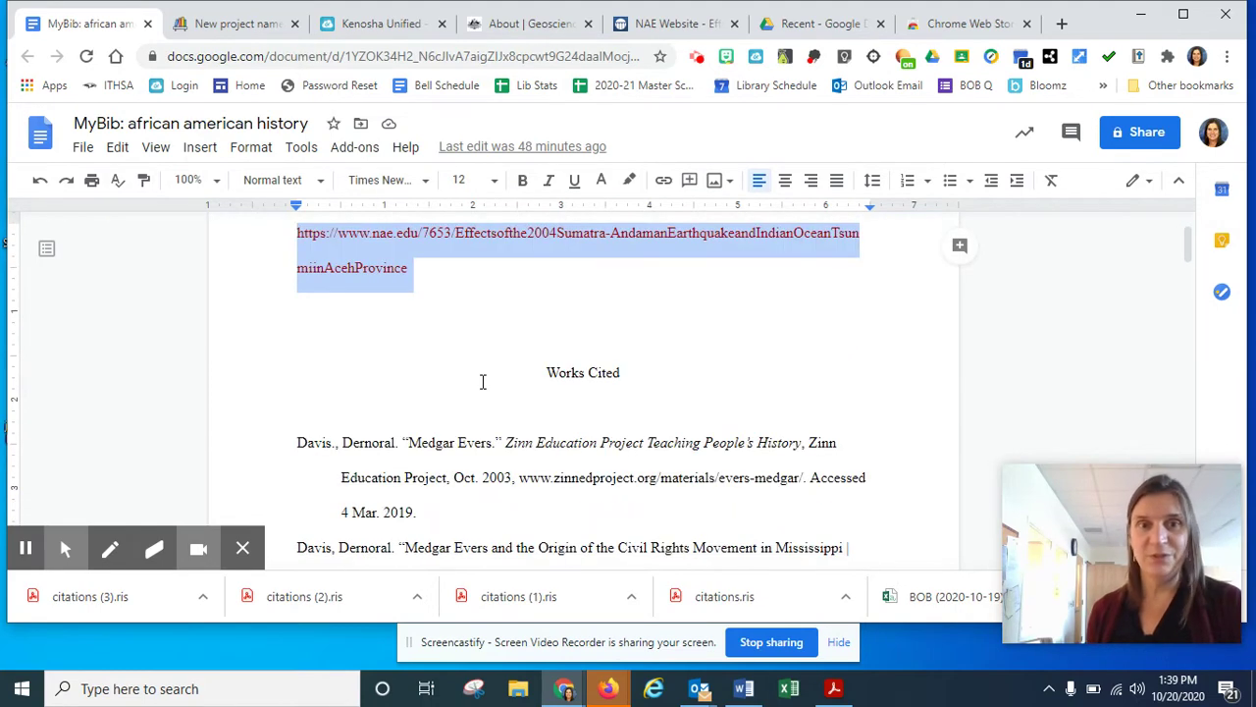
scroll(482, 381, "down", 2)
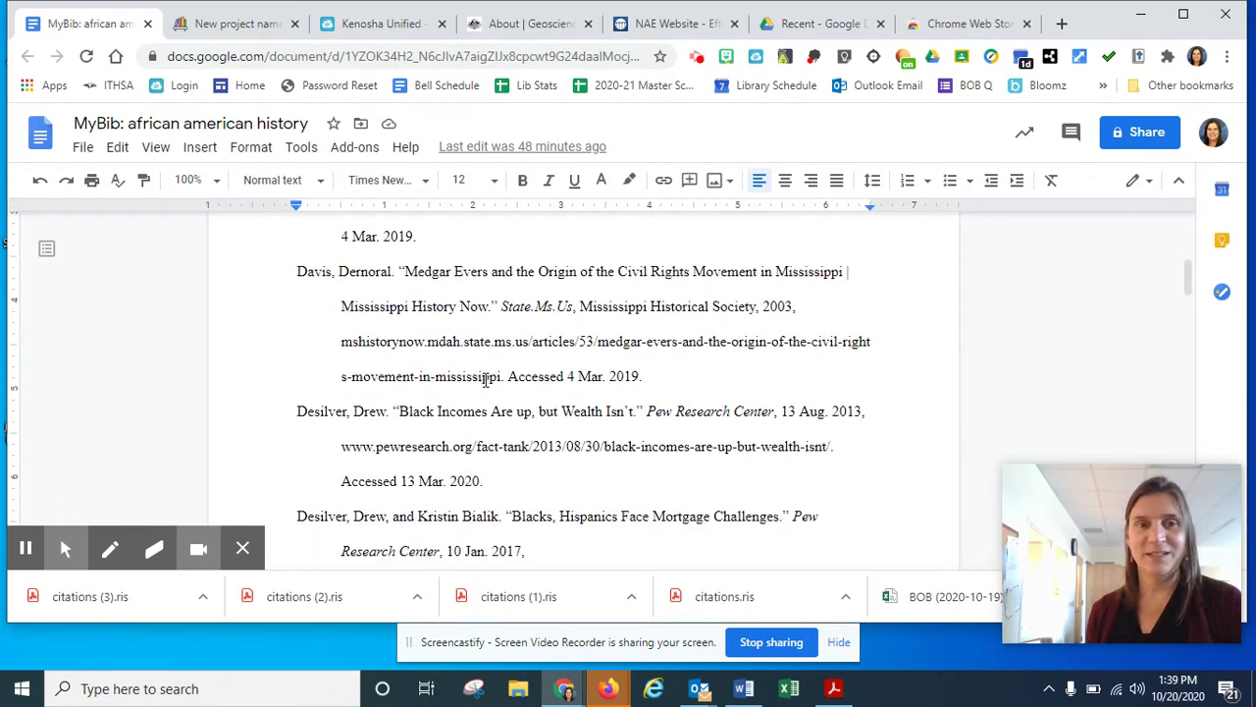
scroll(485, 380, "down", 5)
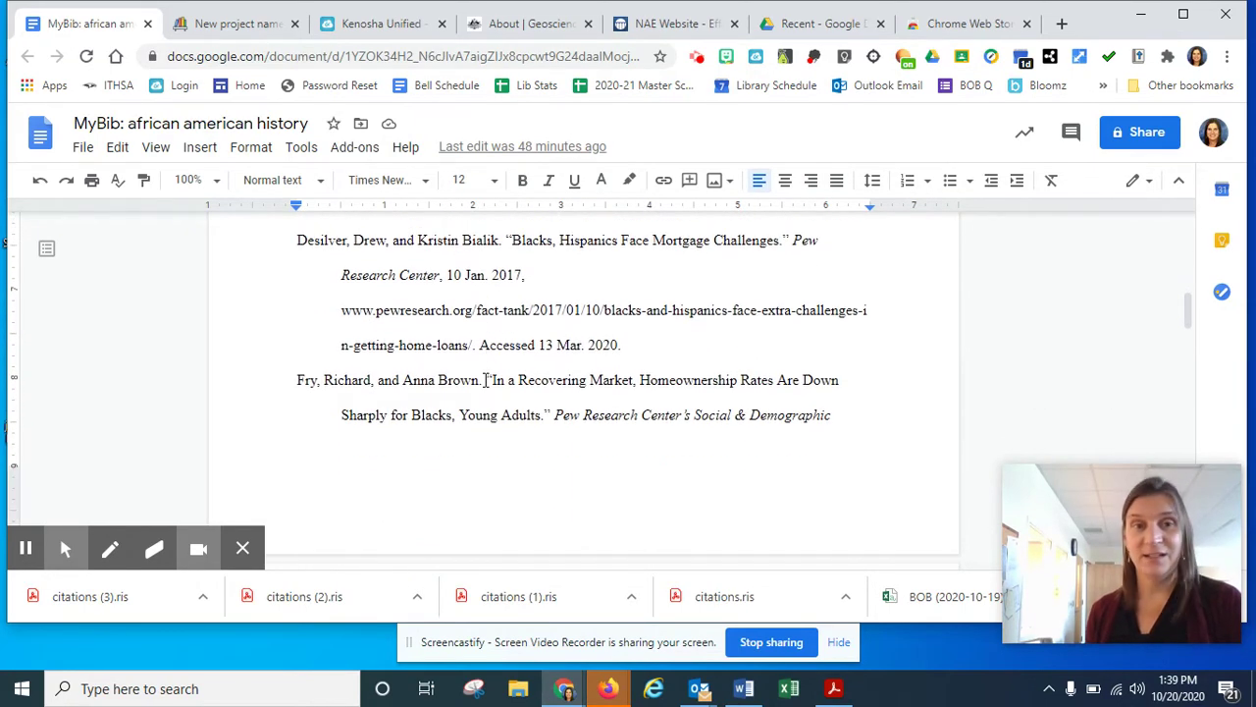
scroll(485, 380, "up", 6)
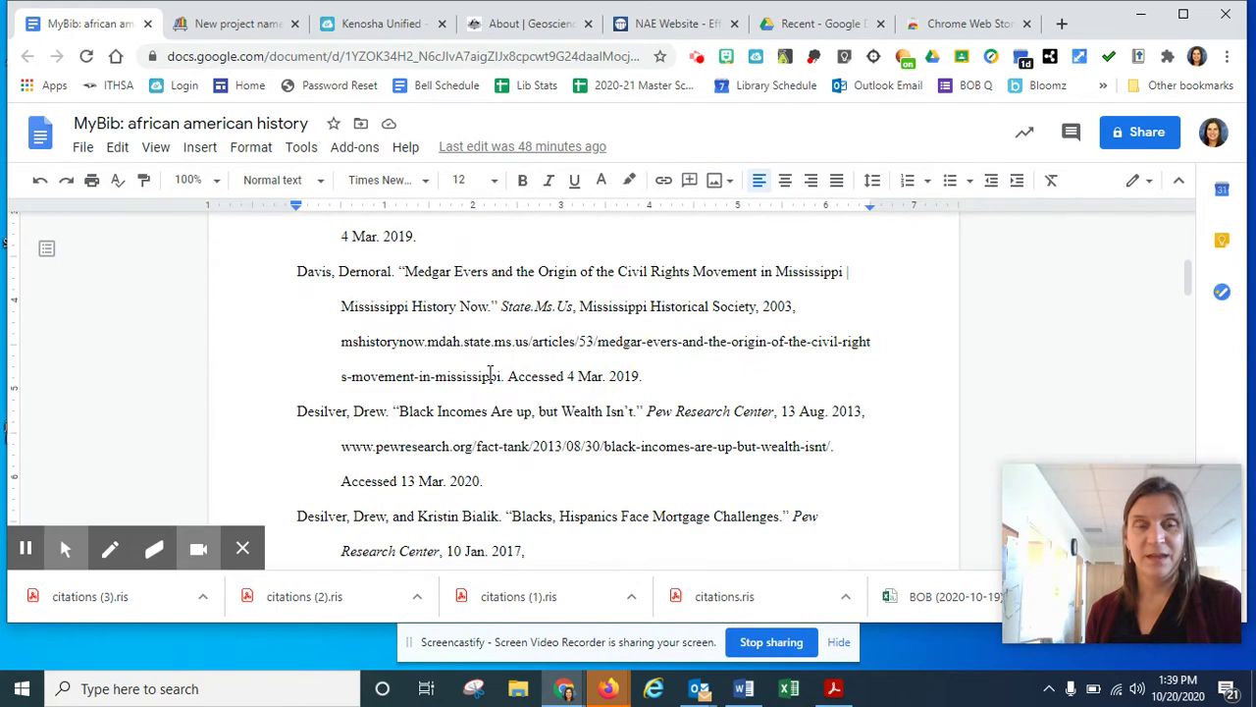
scroll(490, 372, "up", 3)
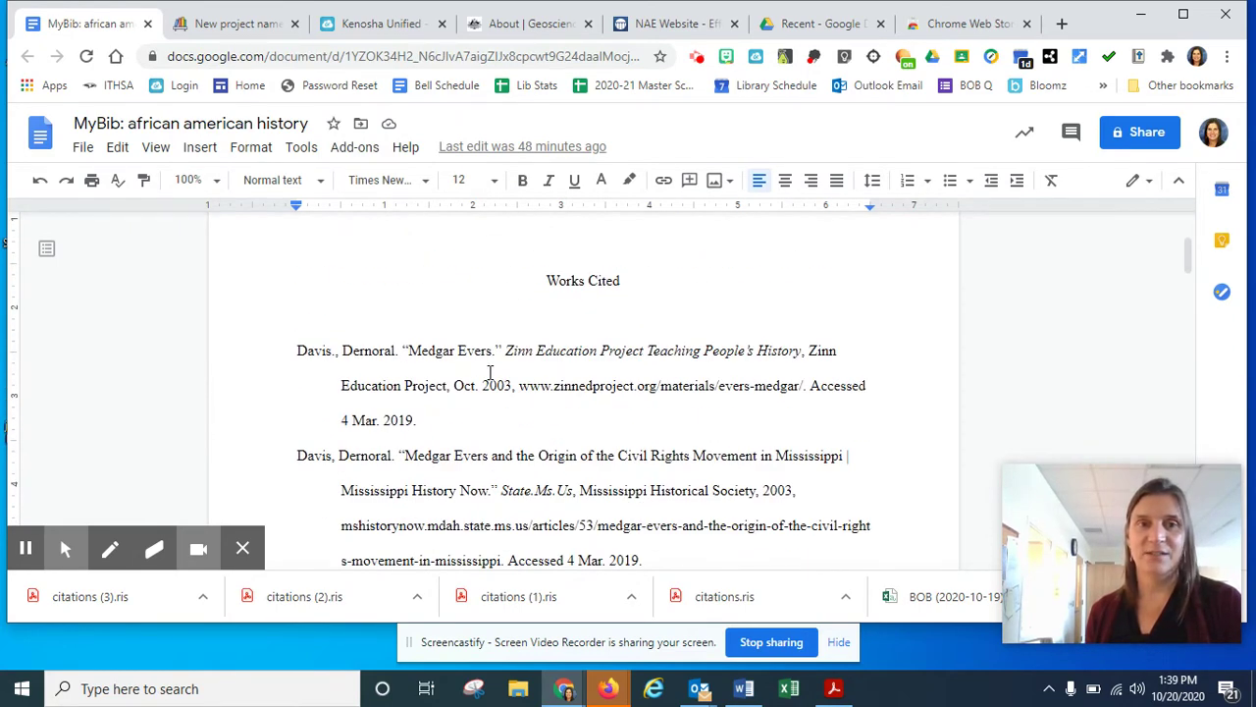
Locate MyBib among the Library Resources of the Kenosha Unified launchpad and return to the open MyBib project.
left_click(249, 30)
key("alt+f")
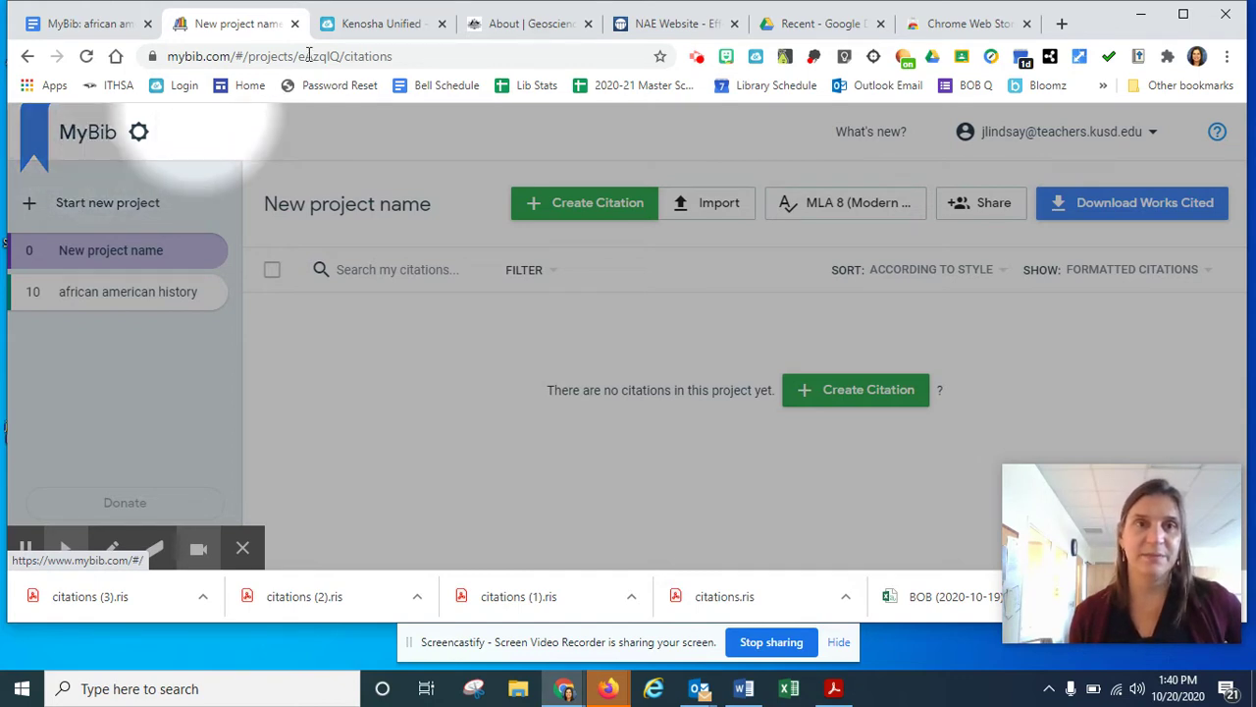
left_click(403, 24)
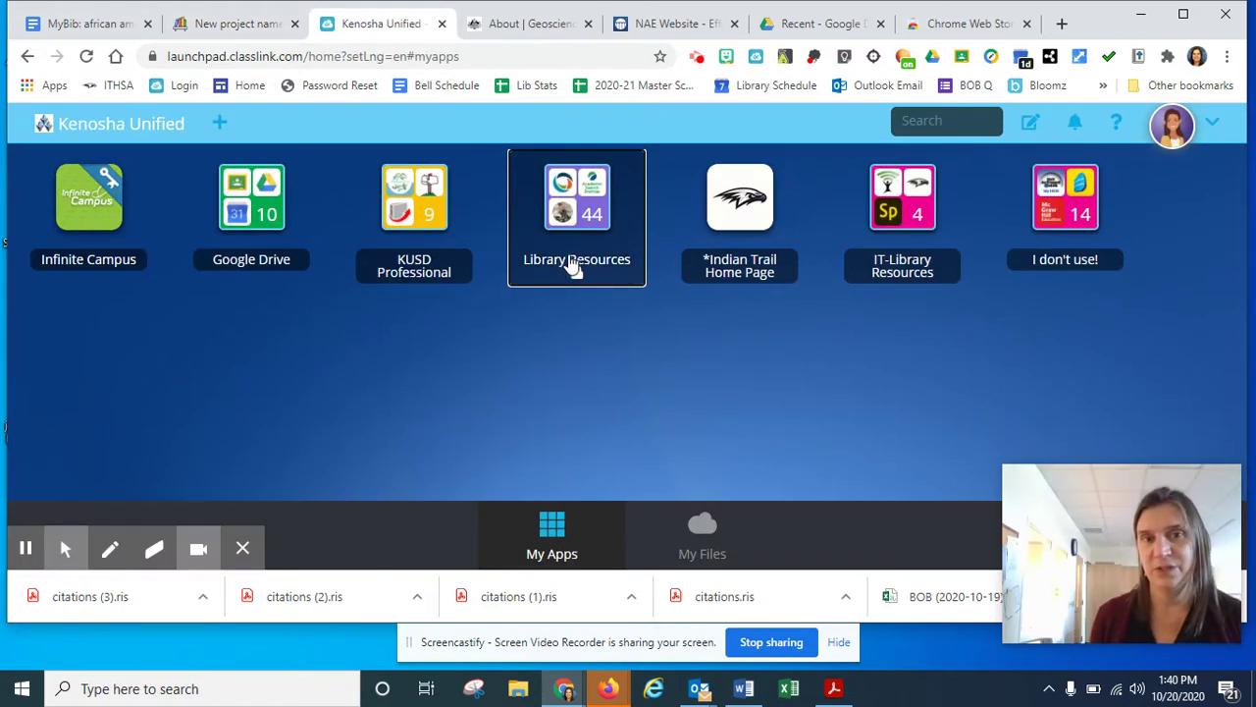
left_click(590, 216)
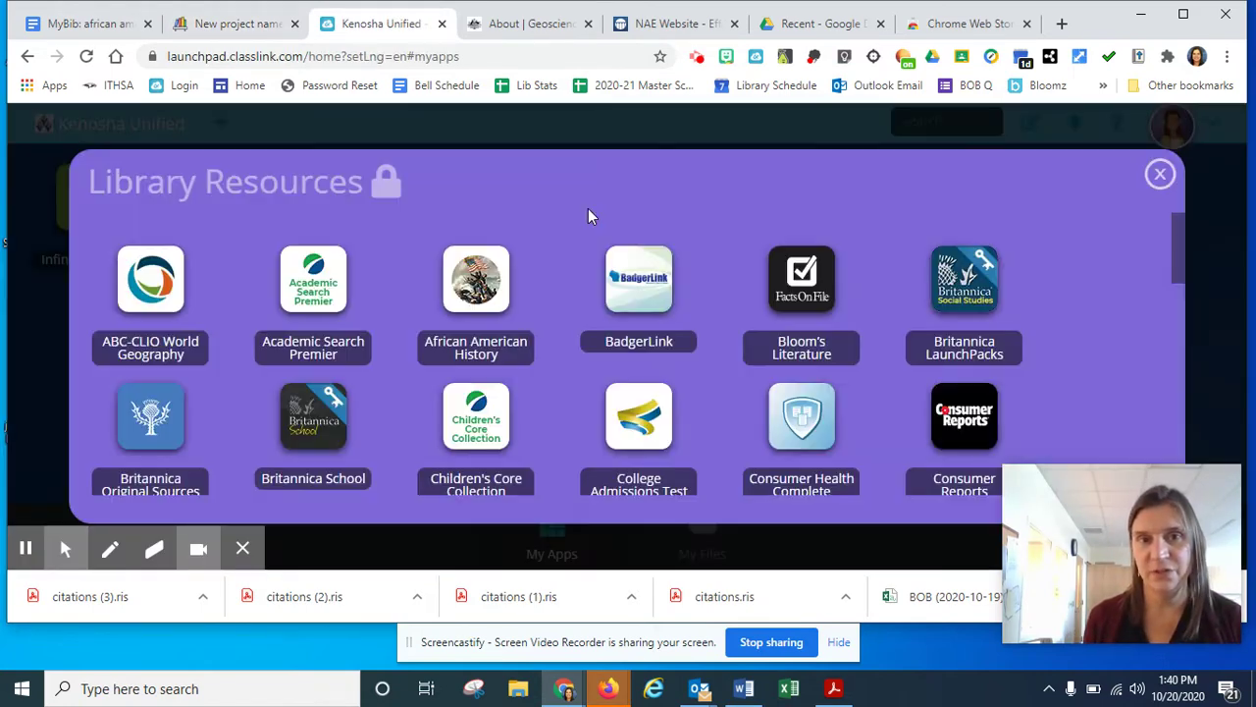
scroll(530, 347, "down", 5)
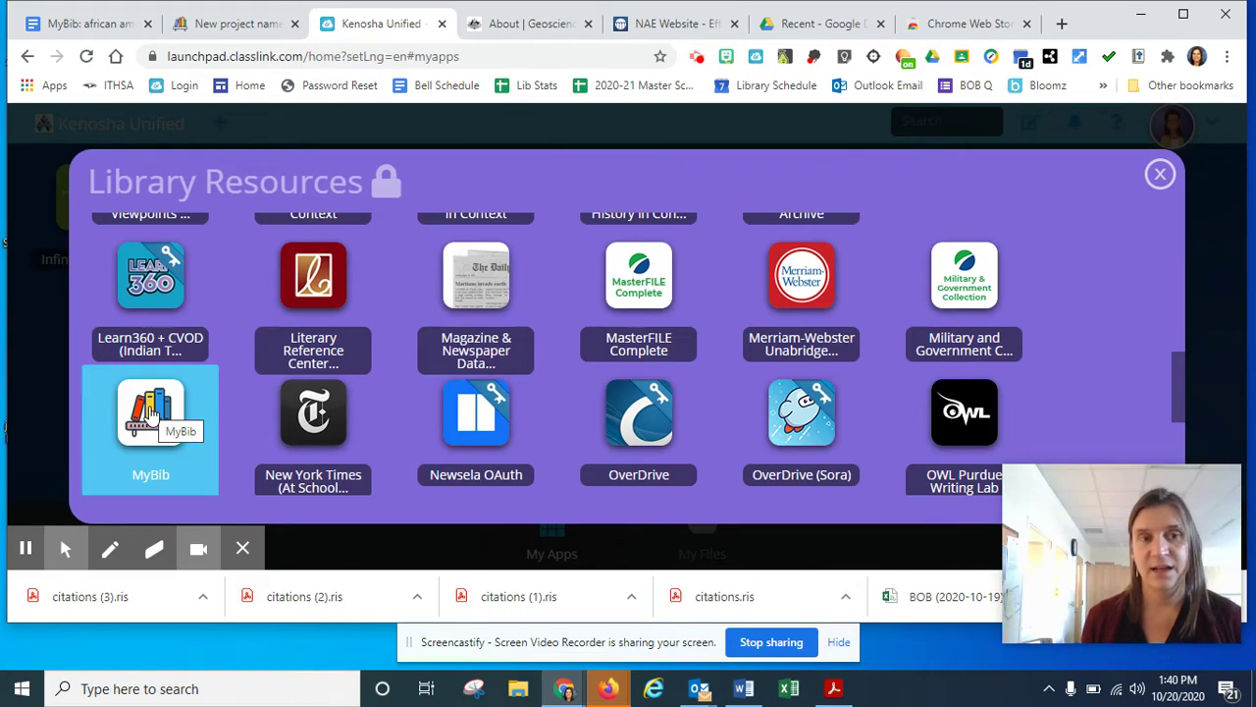
left_click(263, 31)
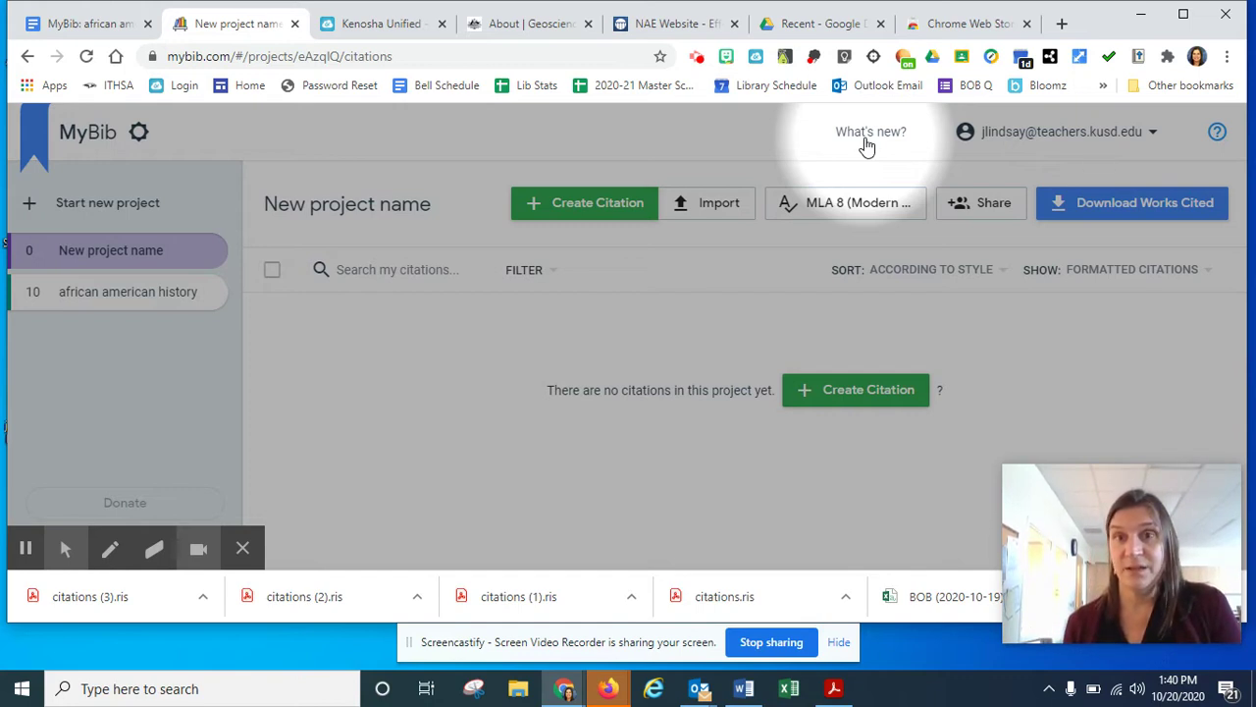
Search the Chrome Web Store for "mybib" and open the MyBib: Free Citation Generator extension page.
left_click(969, 26)
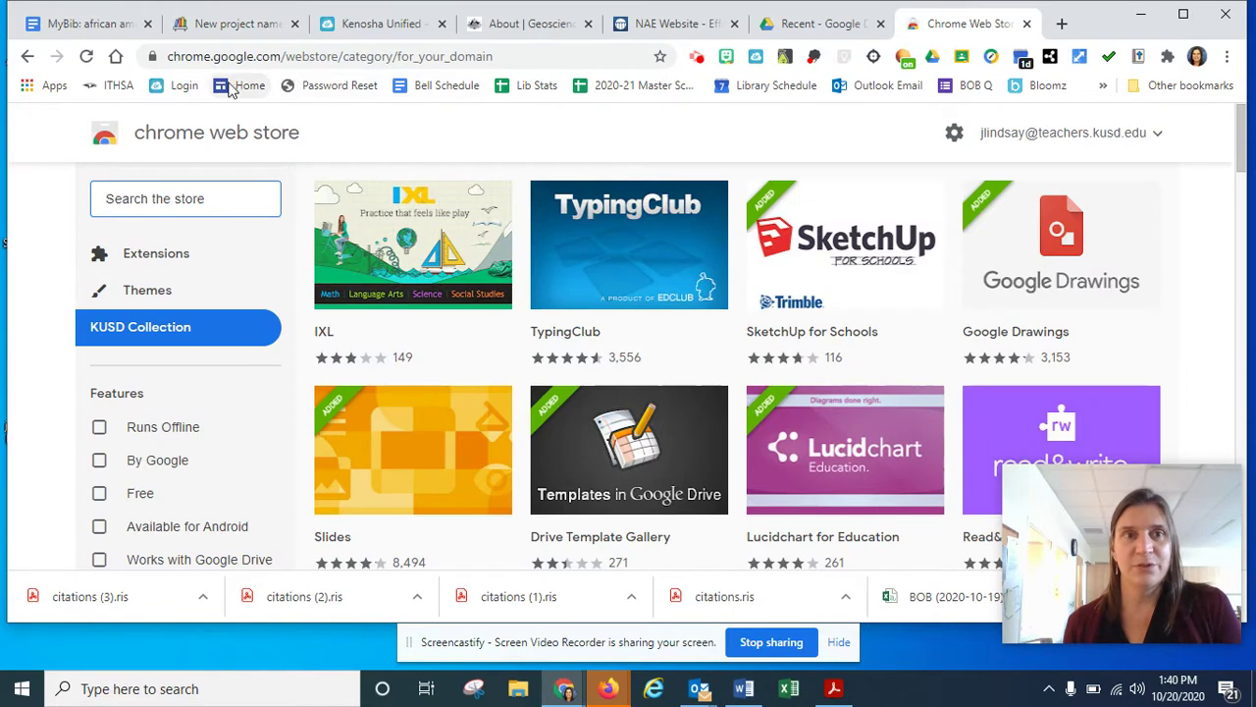
left_click(217, 197)
type("mybib")
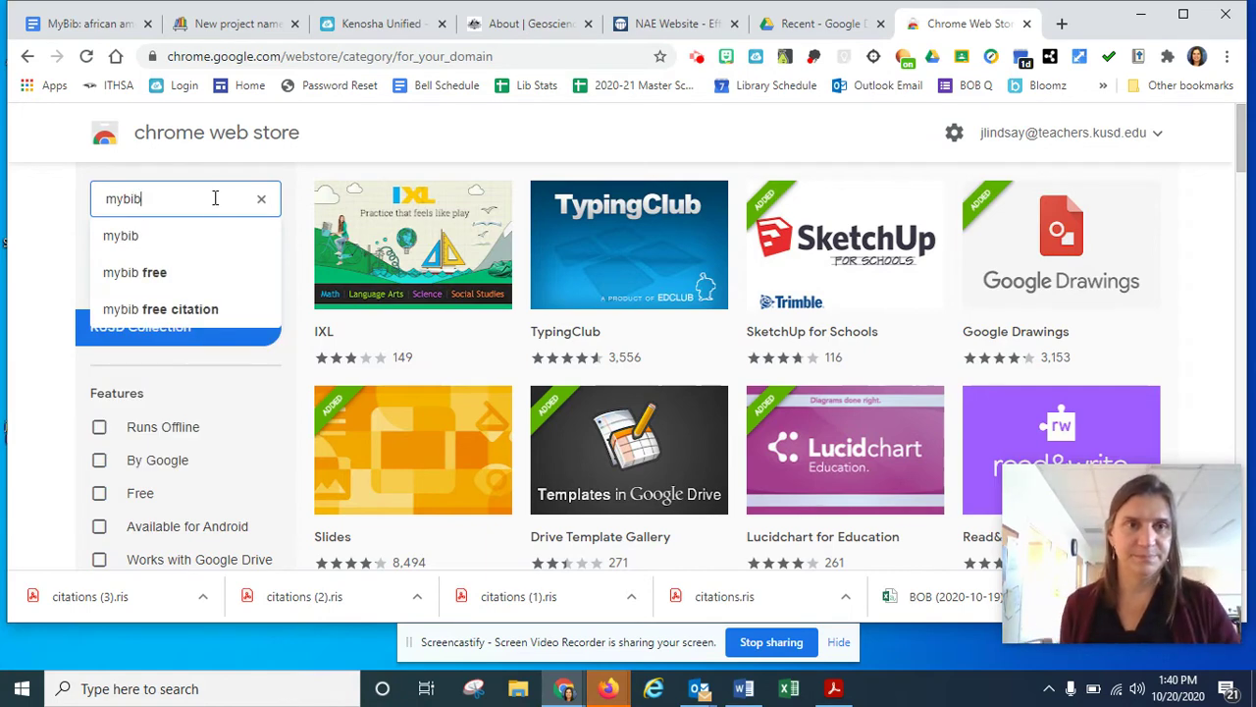
left_click(136, 237)
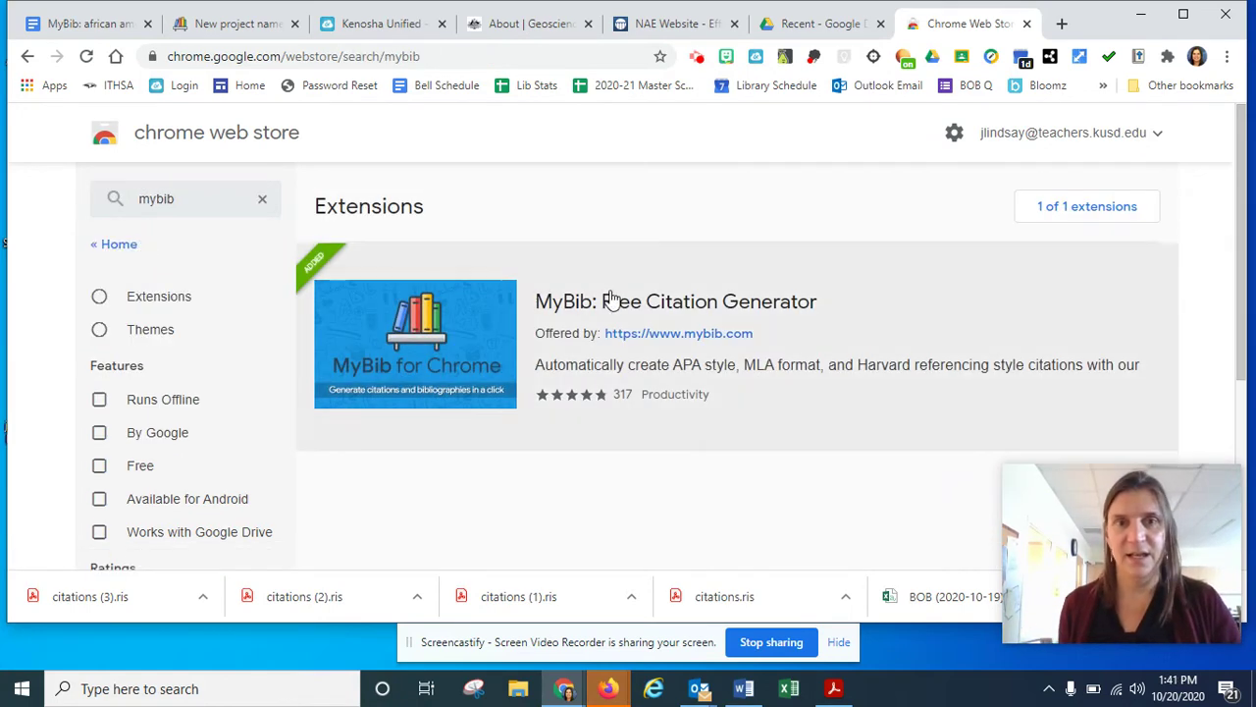
left_click(616, 307)
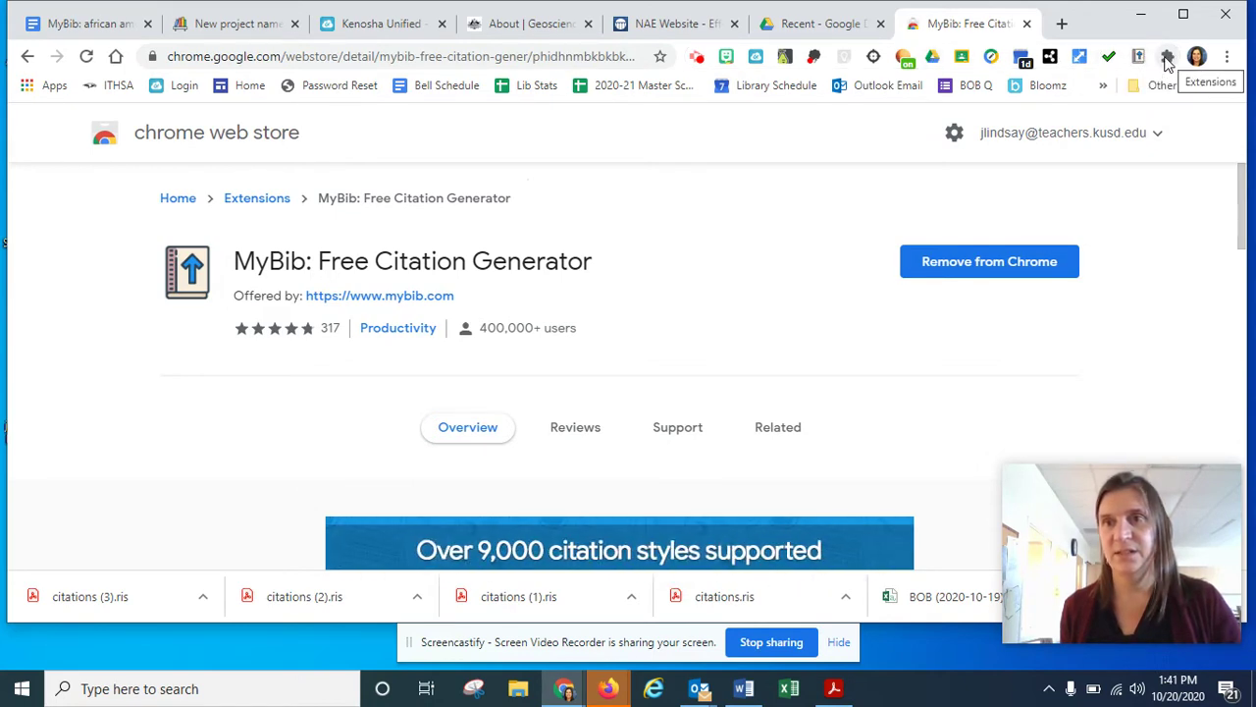
Look for MyBib in the browser's list of installed extensions and close the list.
left_click(1168, 56)
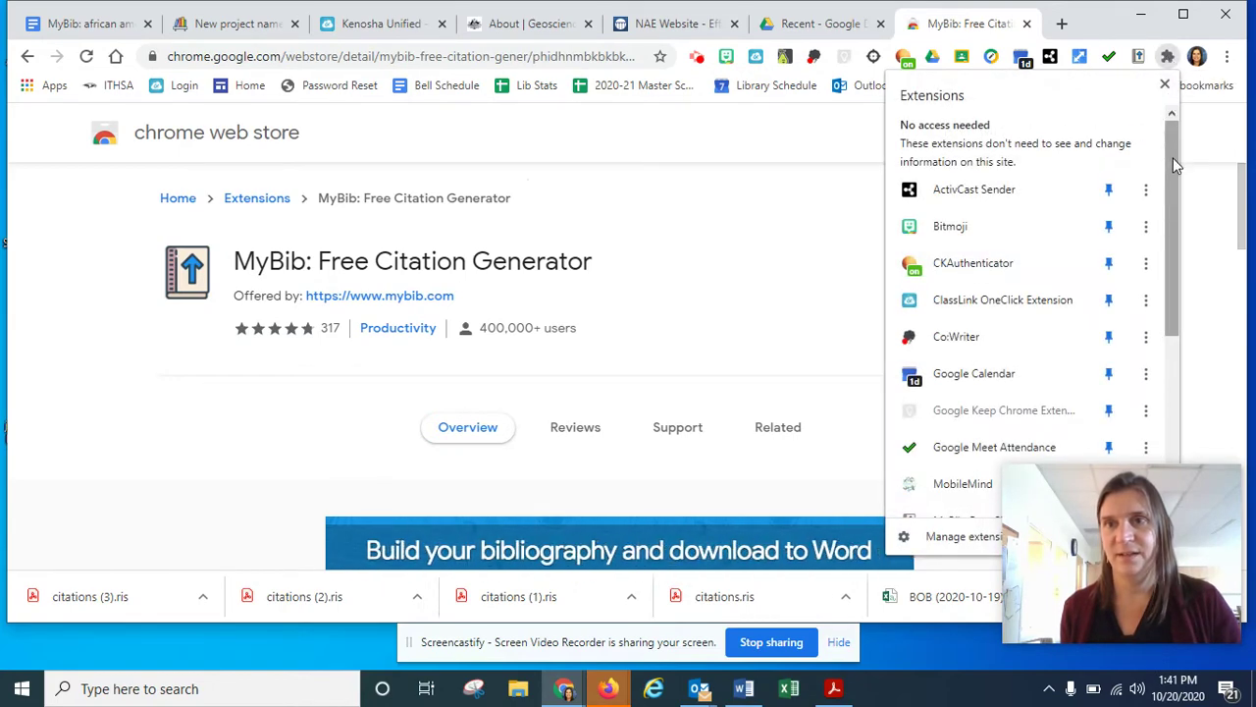
left_click_drag(1173, 157, 1170, 315)
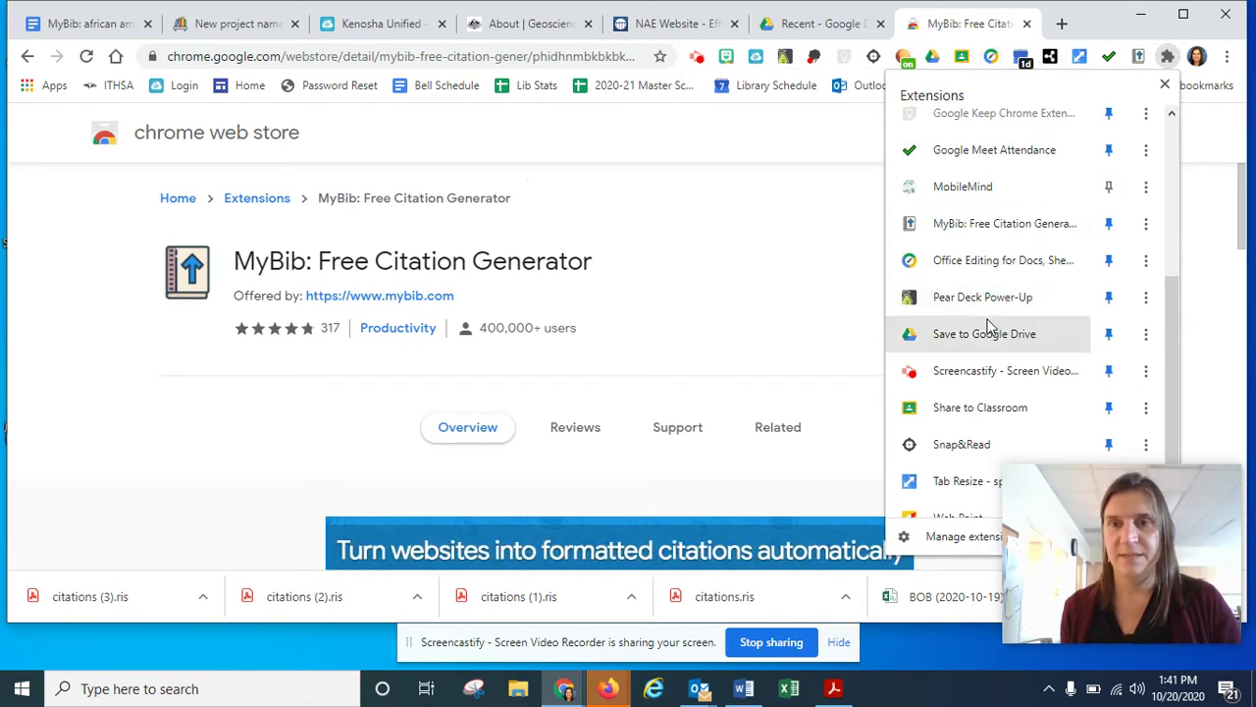
left_click(1225, 294)
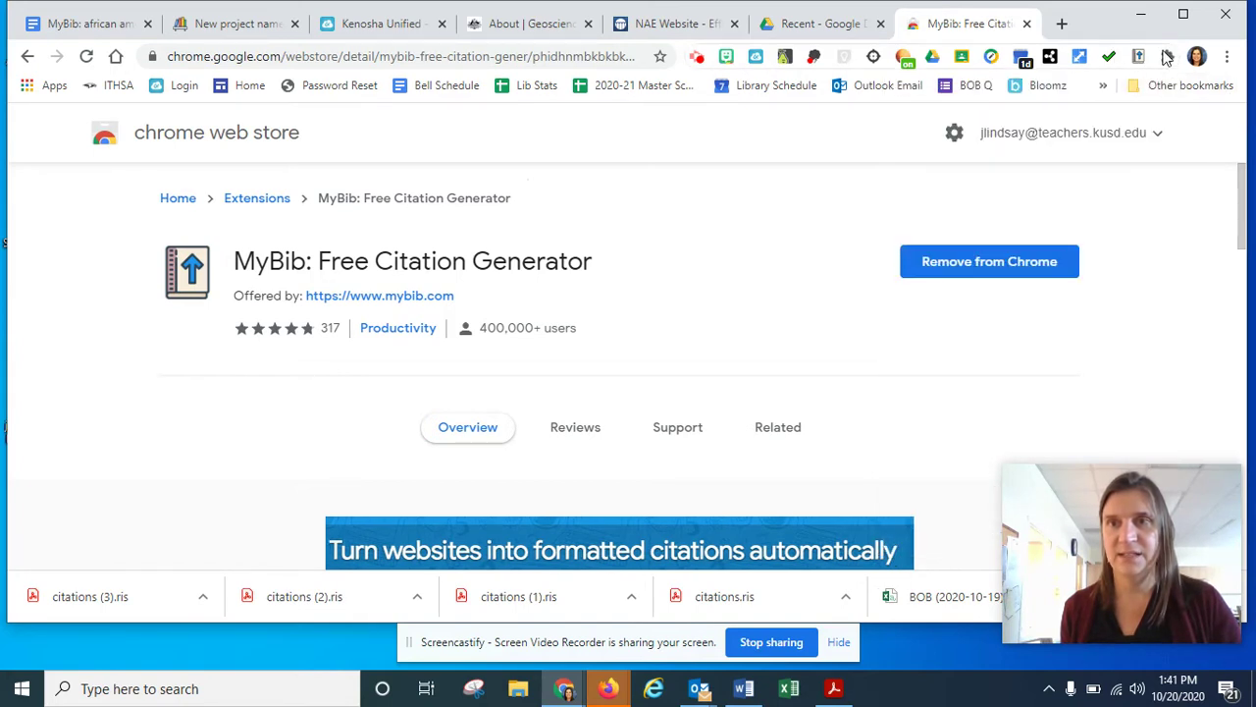
View the browser's extensions management page and close it.
left_click(1227, 57)
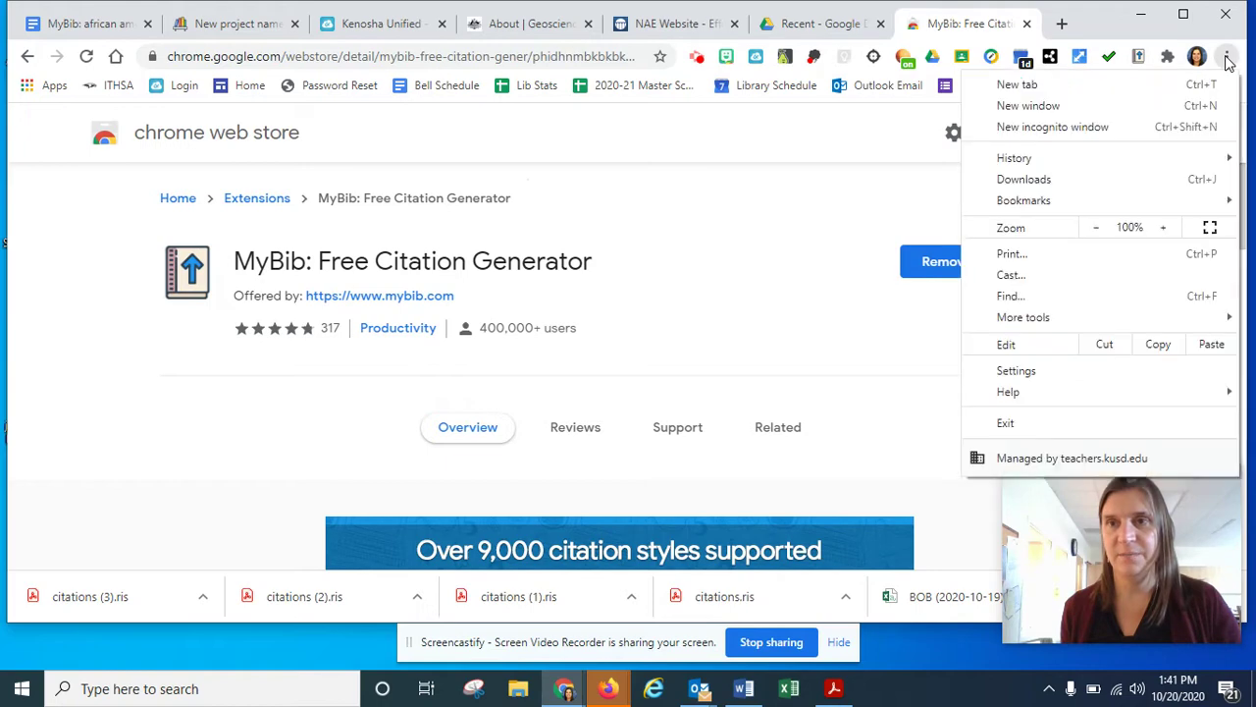
mouse_move(1062, 320)
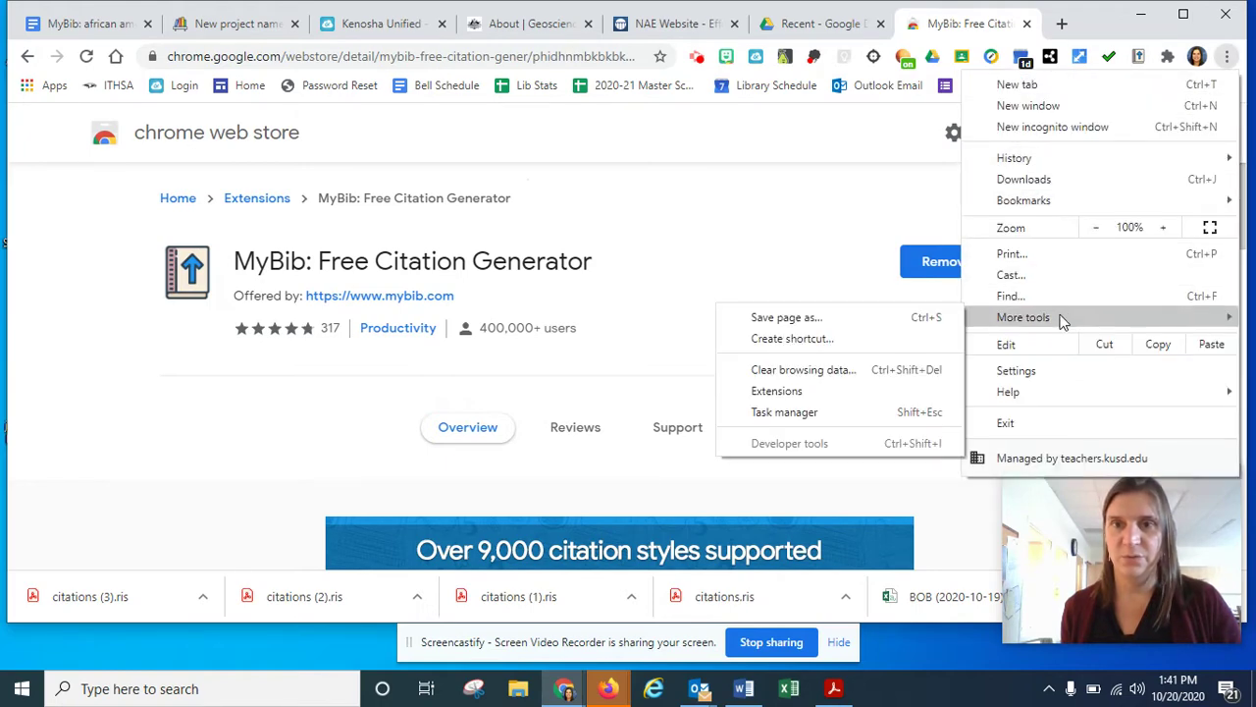
left_click(807, 392)
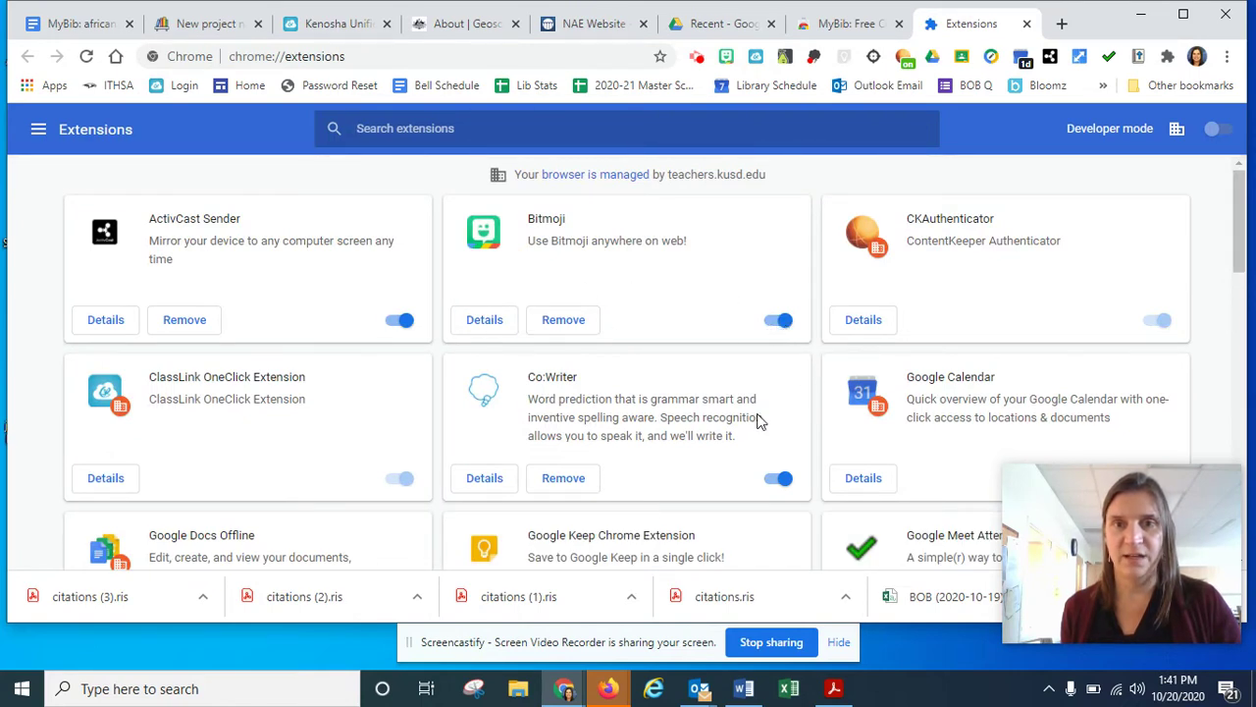
left_click(1027, 24)
Start a new citation in the empty MyBib project, review the available source types and choose Website as the source.
left_click(245, 23)
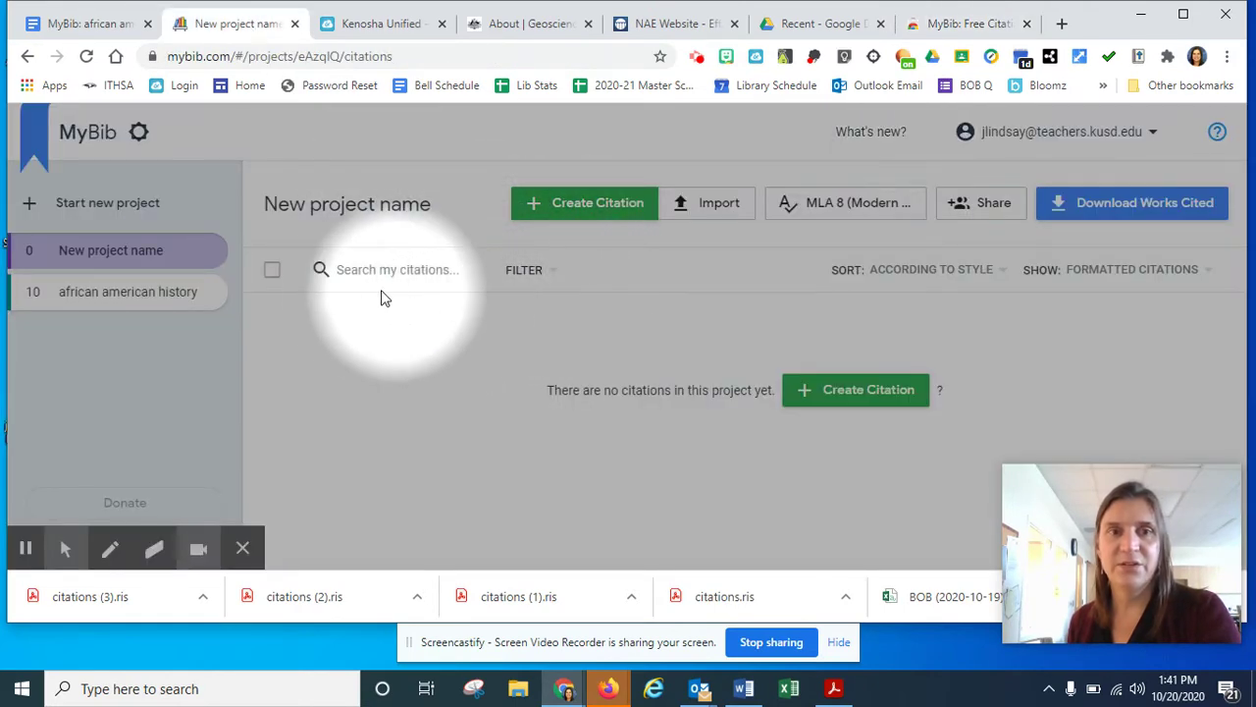
left_click(606, 204)
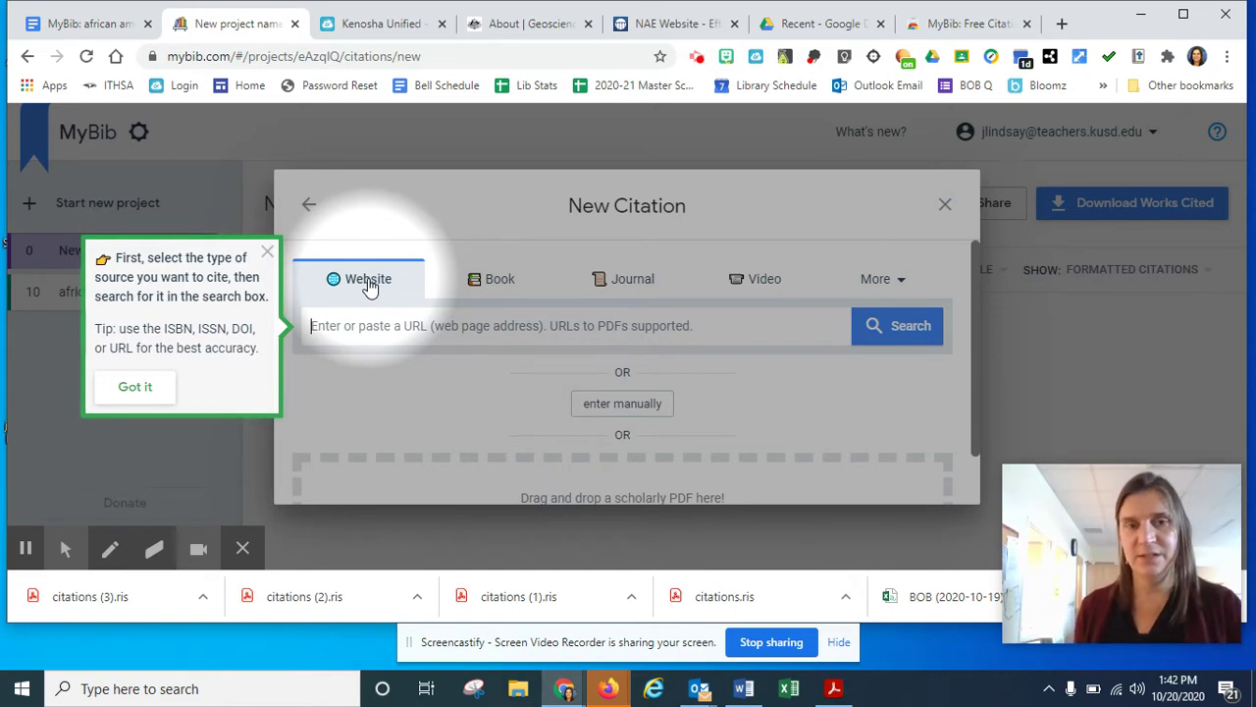
left_click(489, 283)
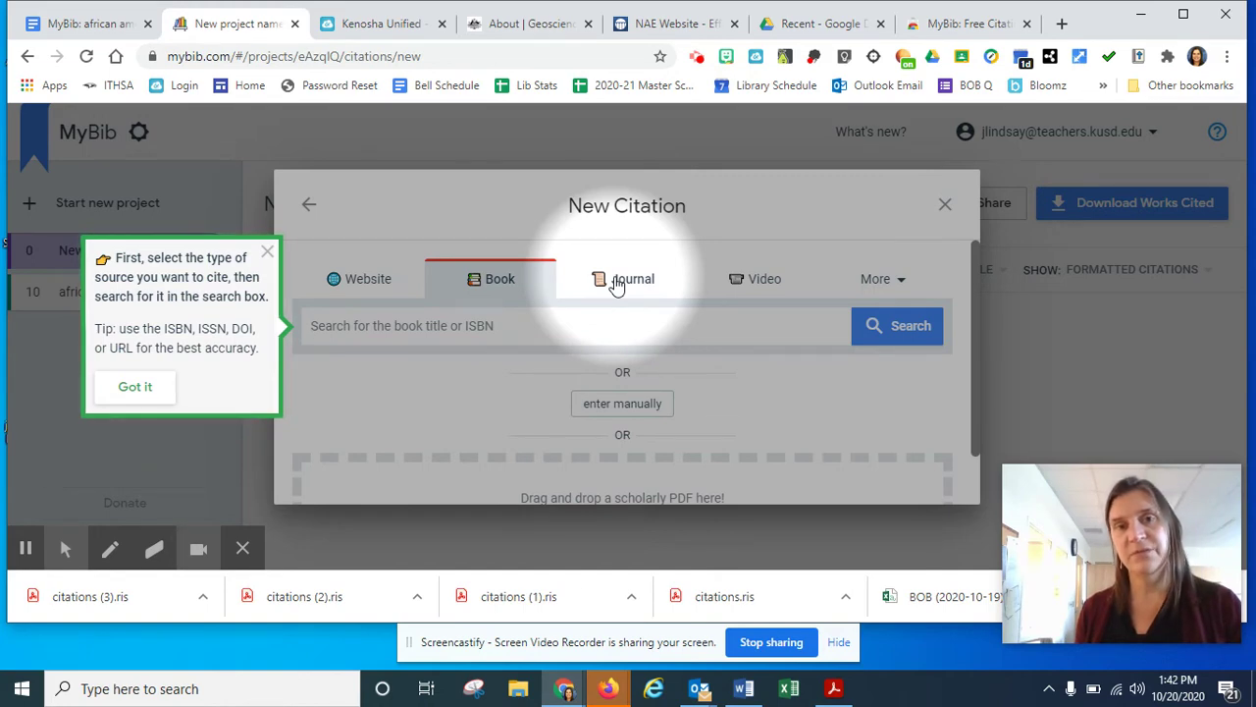
left_click(887, 280)
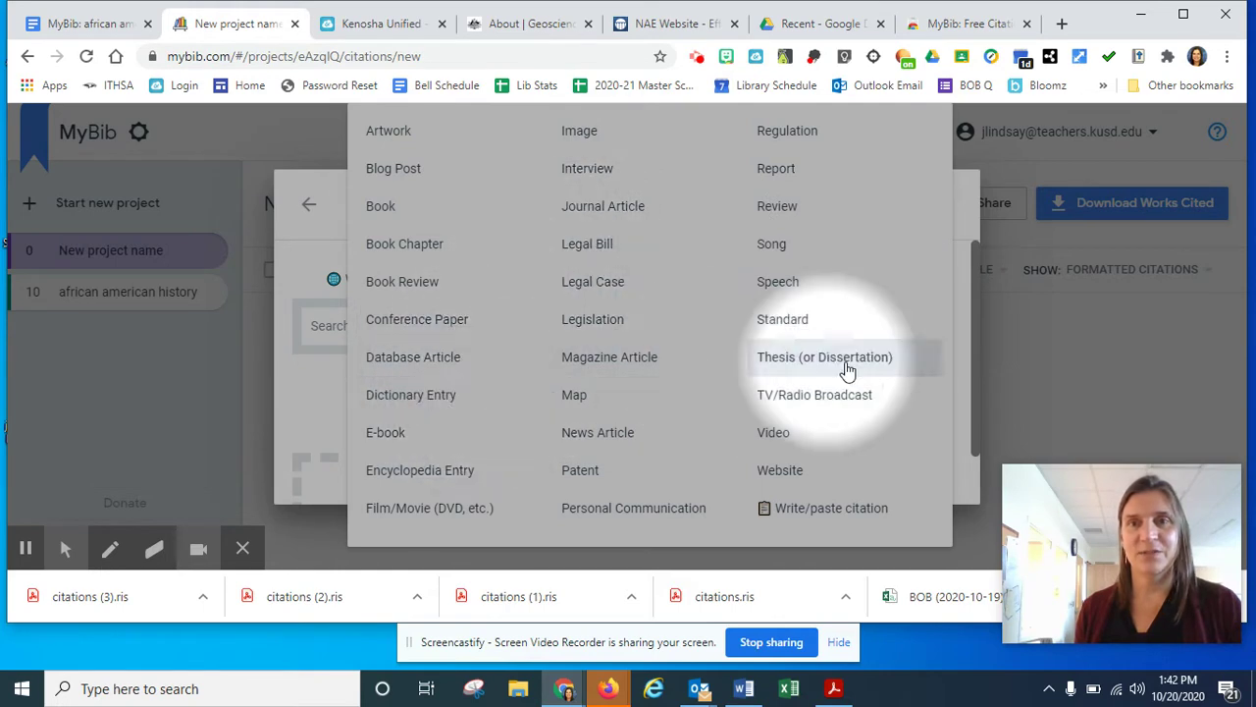
left_click(1030, 371)
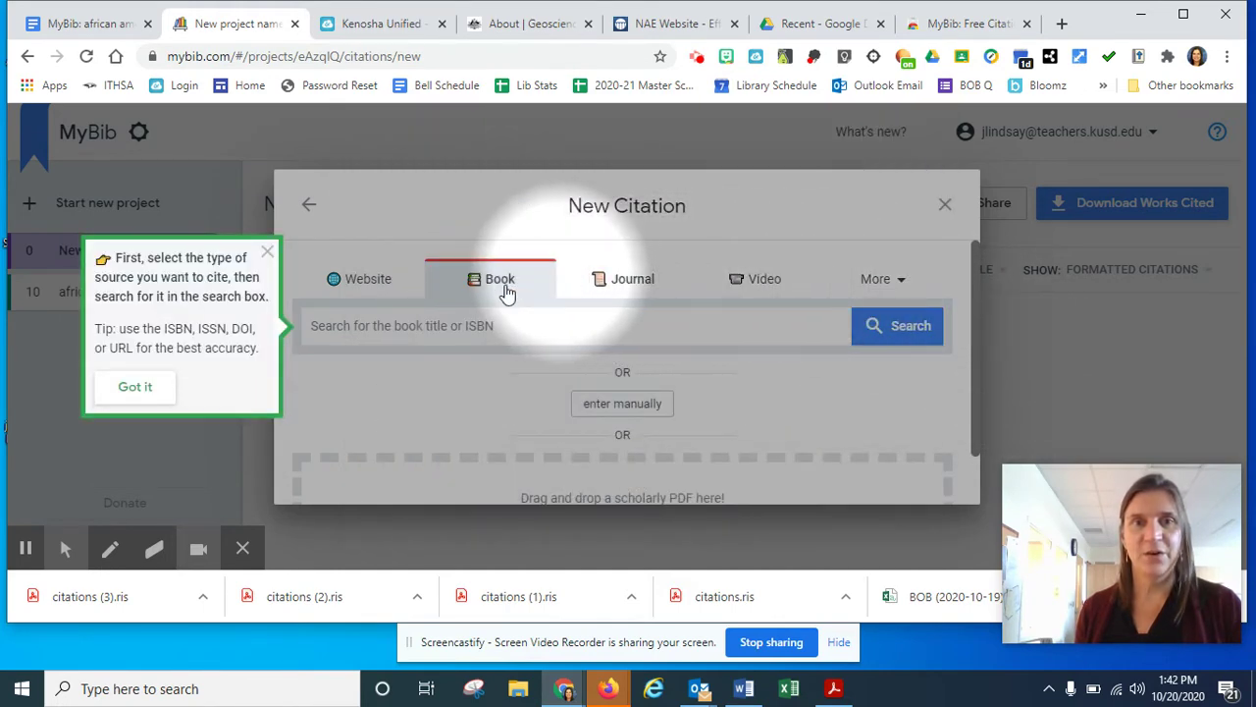
left_click(384, 282)
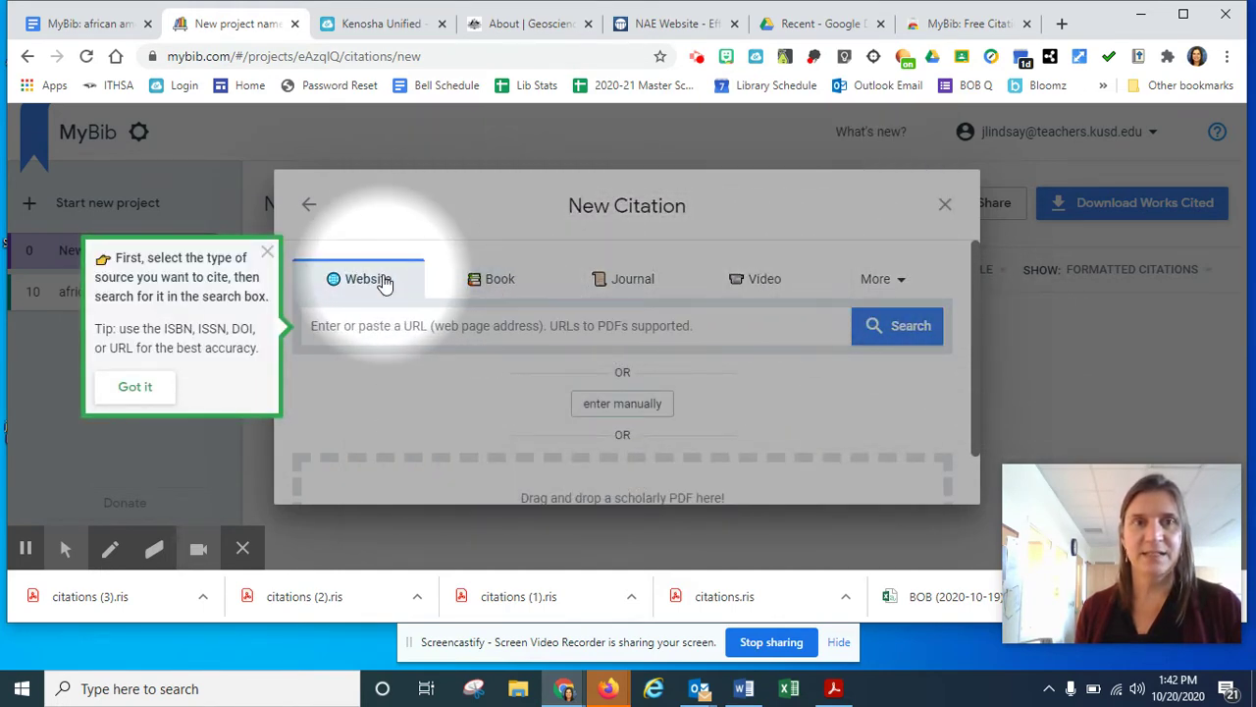
Copy the web address of Geoscience Australia's About page into the URL field of the new website citation.
left_click(538, 23)
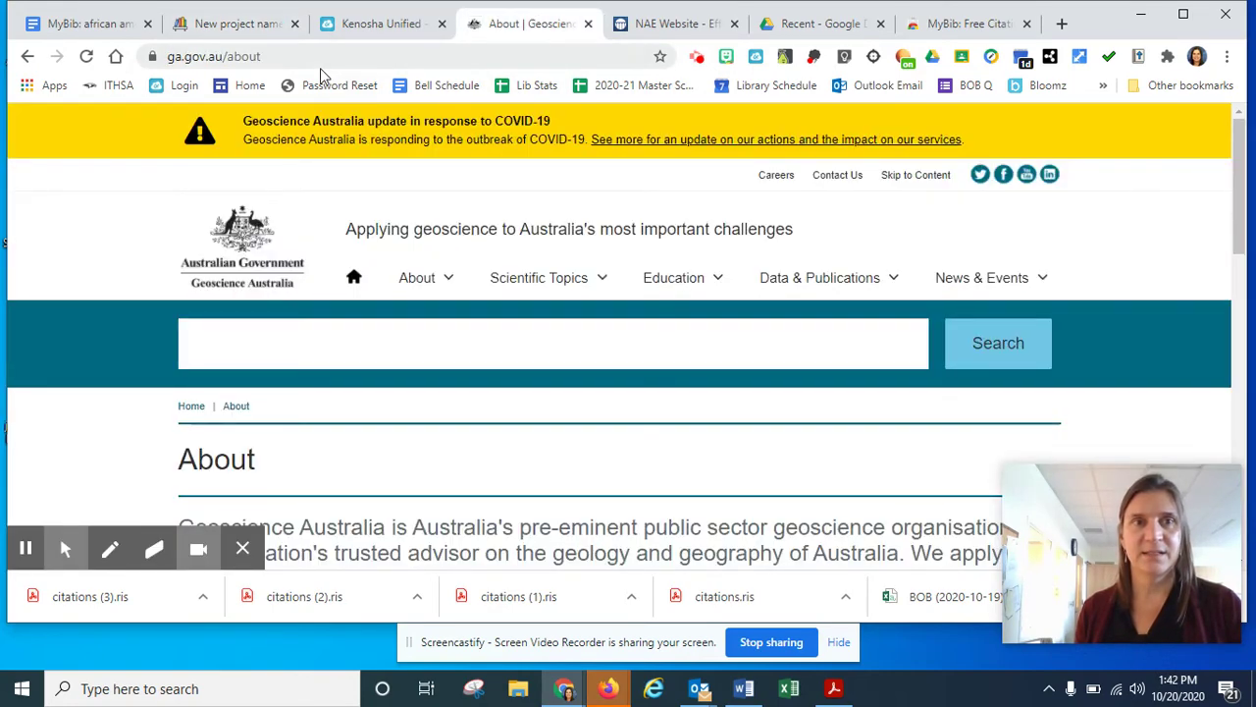
left_click_drag(312, 59, 171, 55)
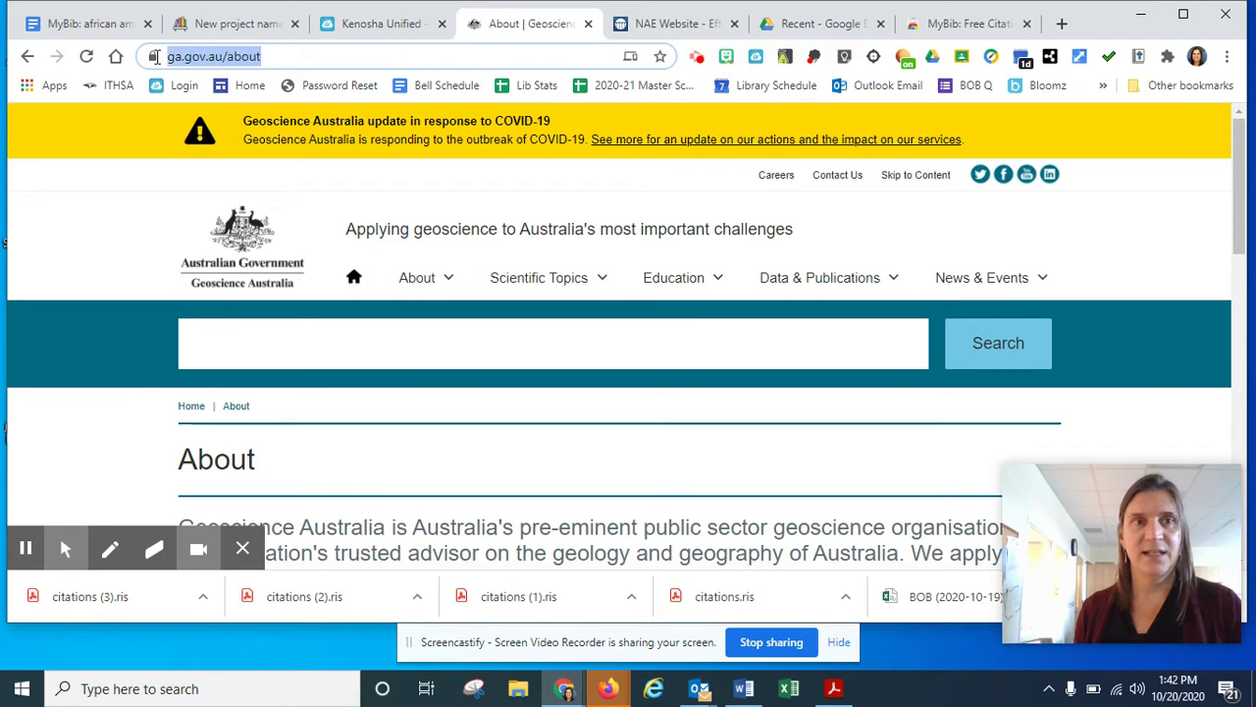
right_click(213, 57)
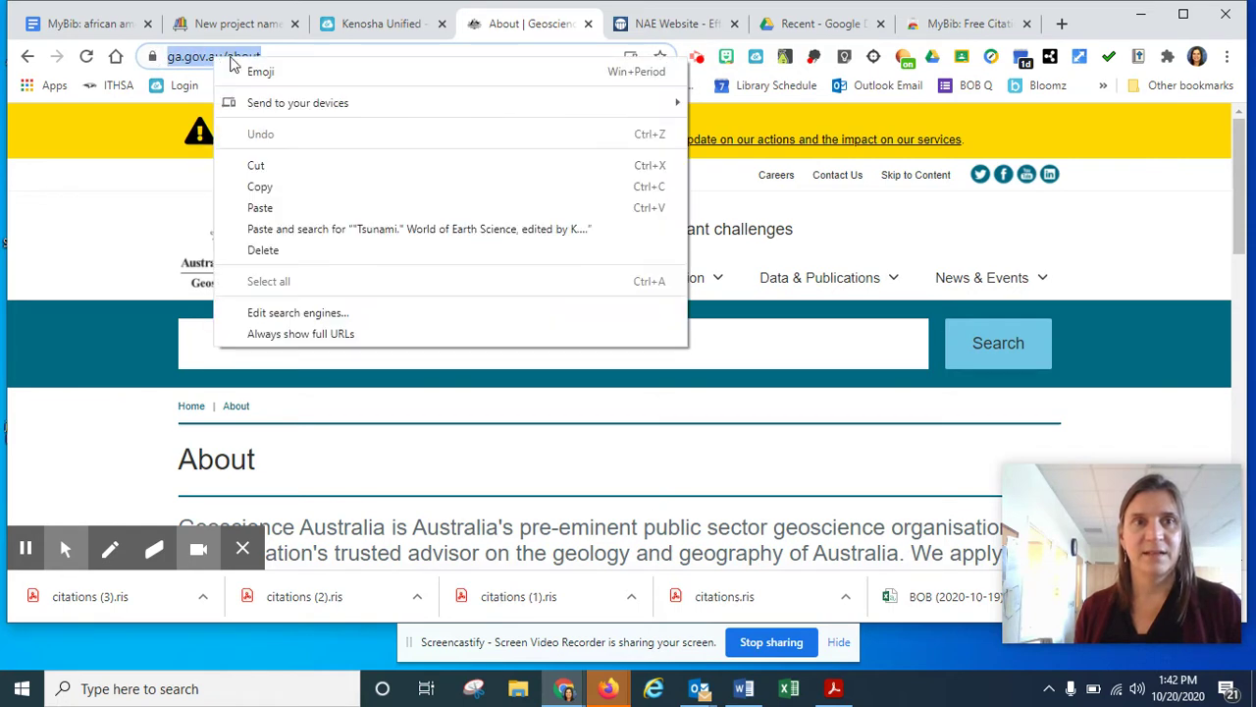
left_click(259, 188)
left_click(248, 23)
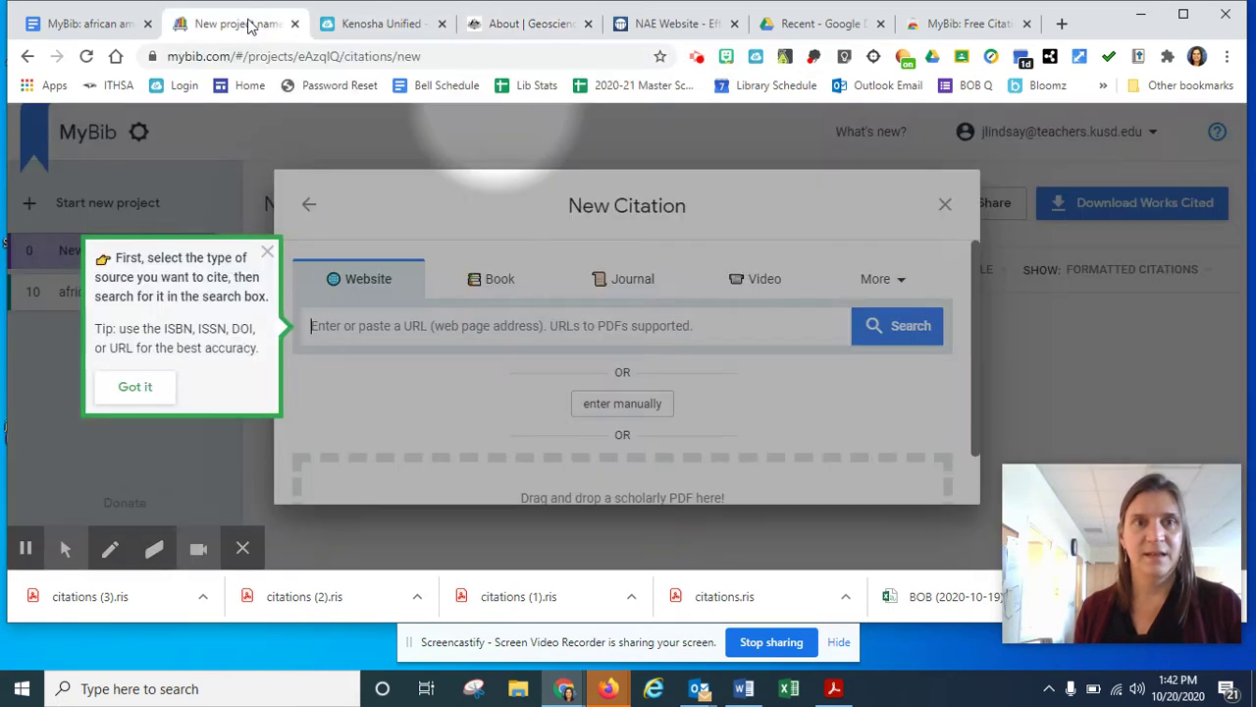
right_click(393, 328)
left_click(435, 471)
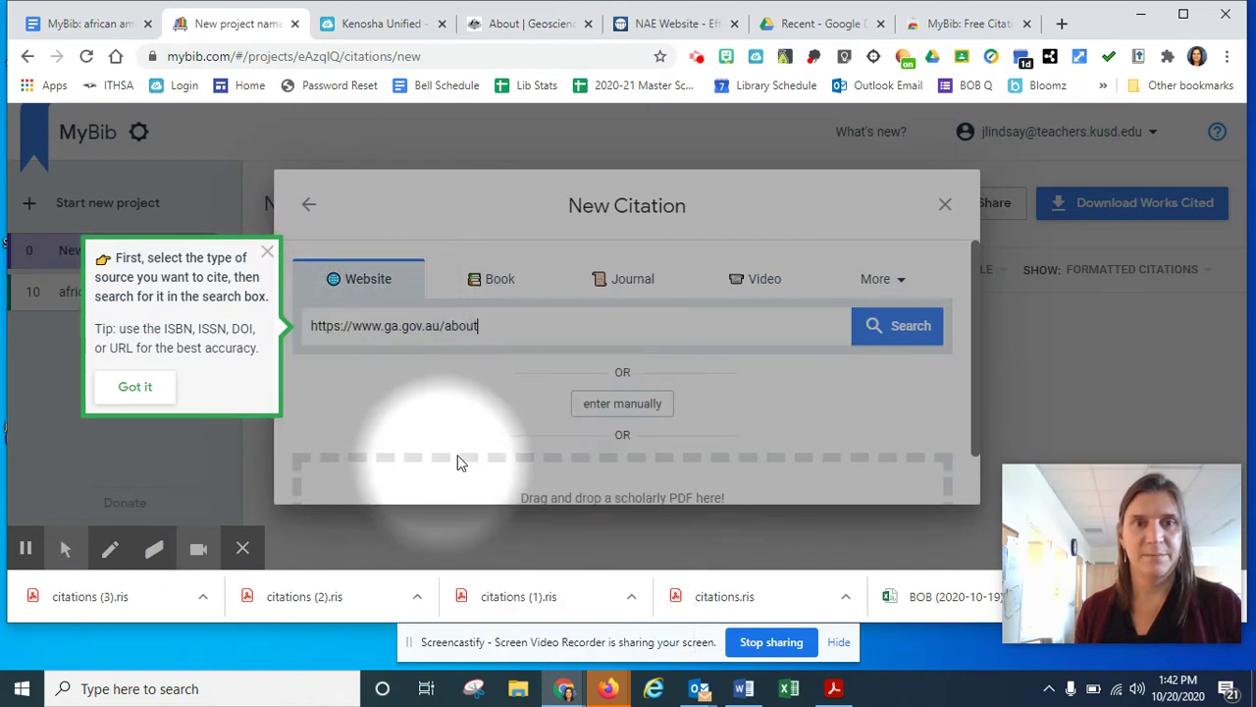
left_click(909, 327)
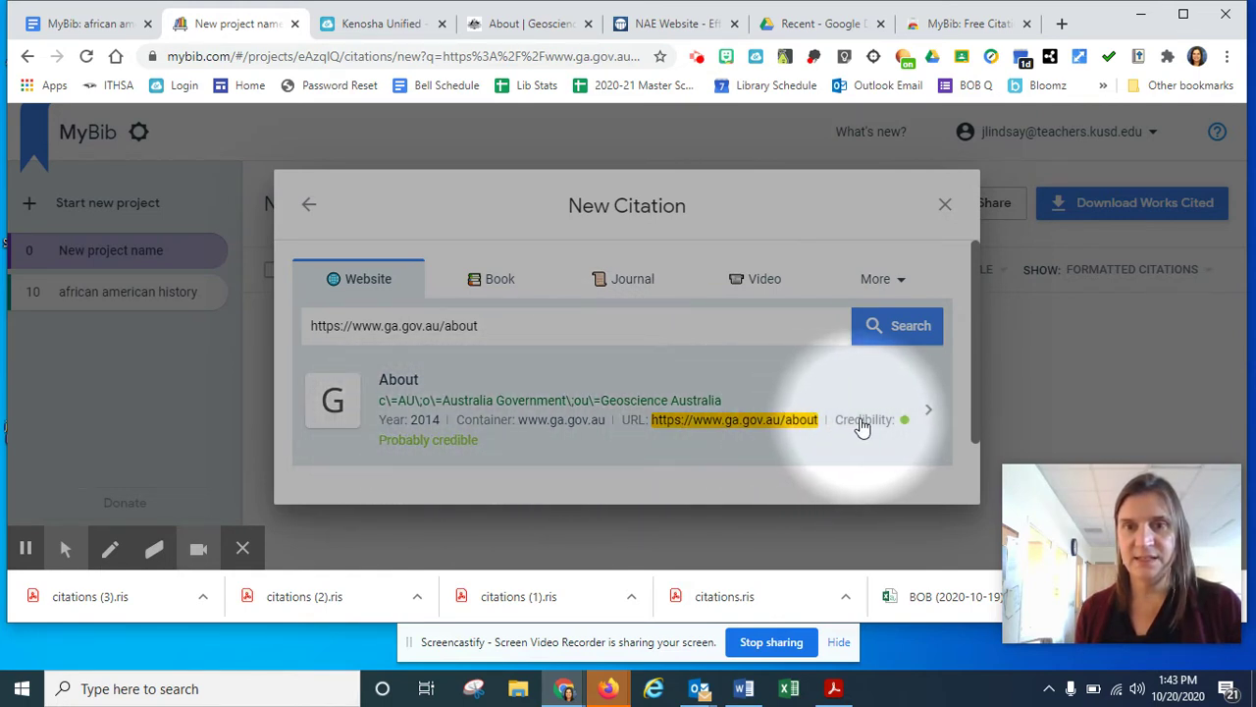
mouse_move(461, 447)
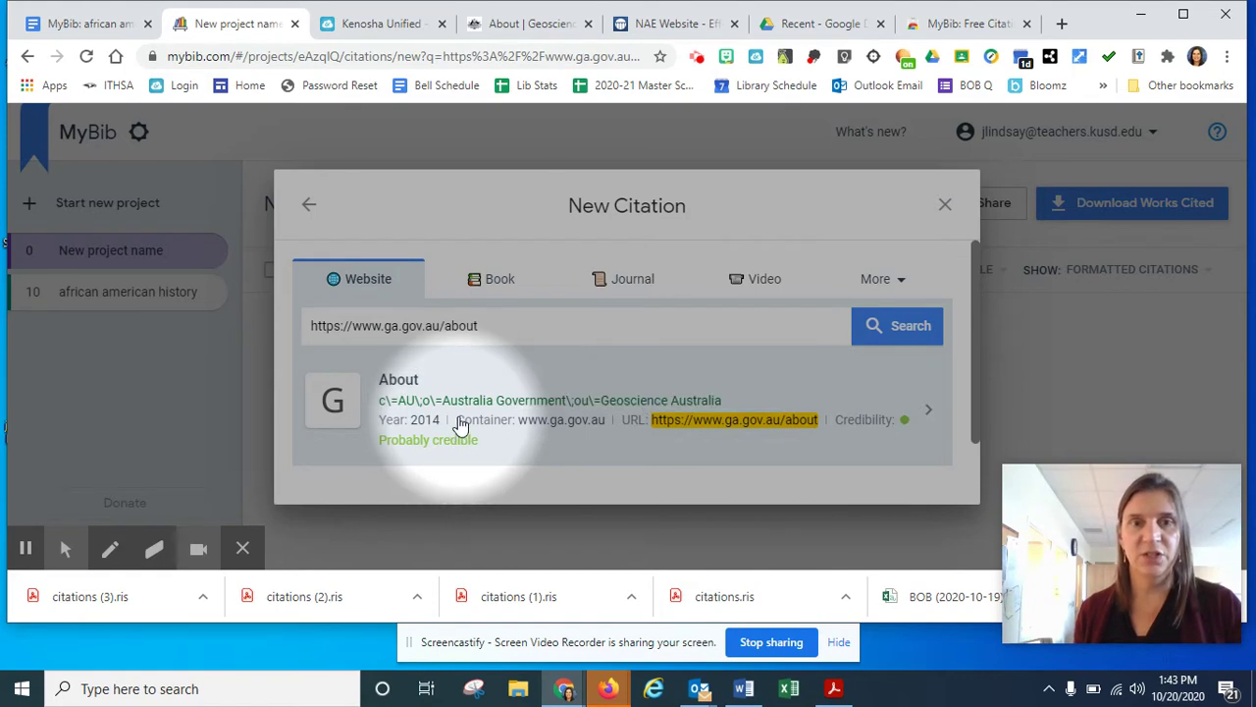
left_click(461, 423)
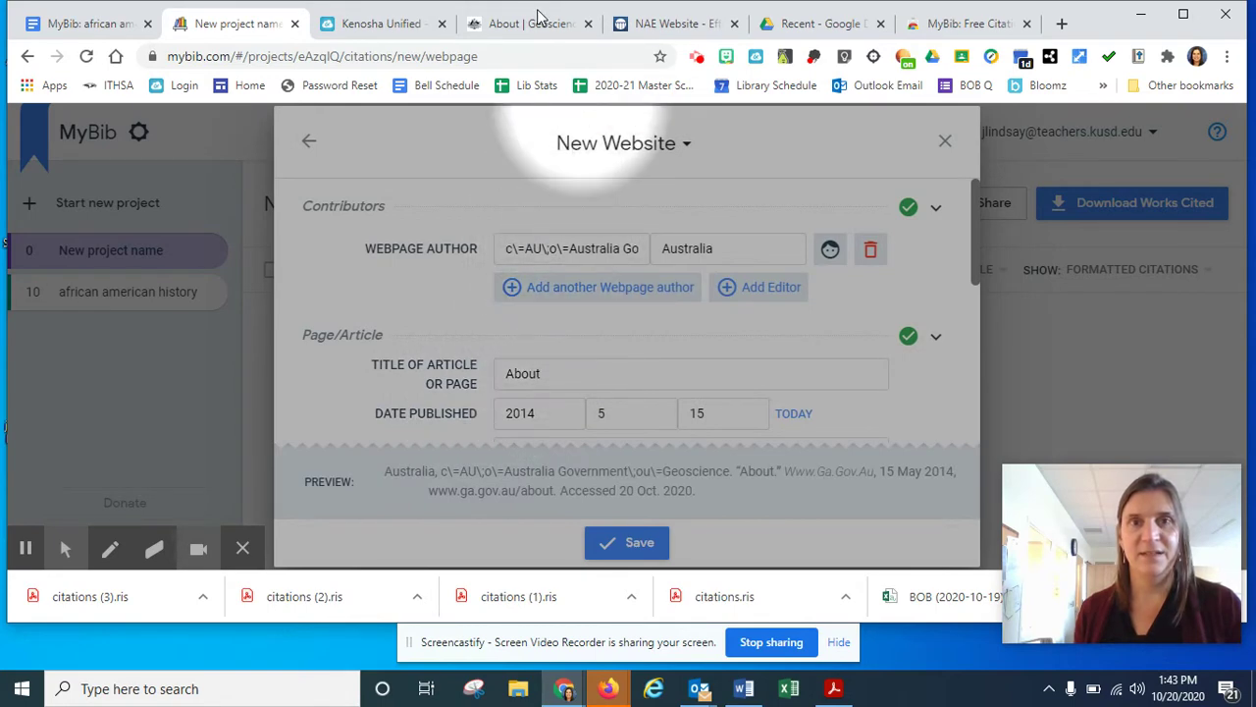
left_click(535, 23)
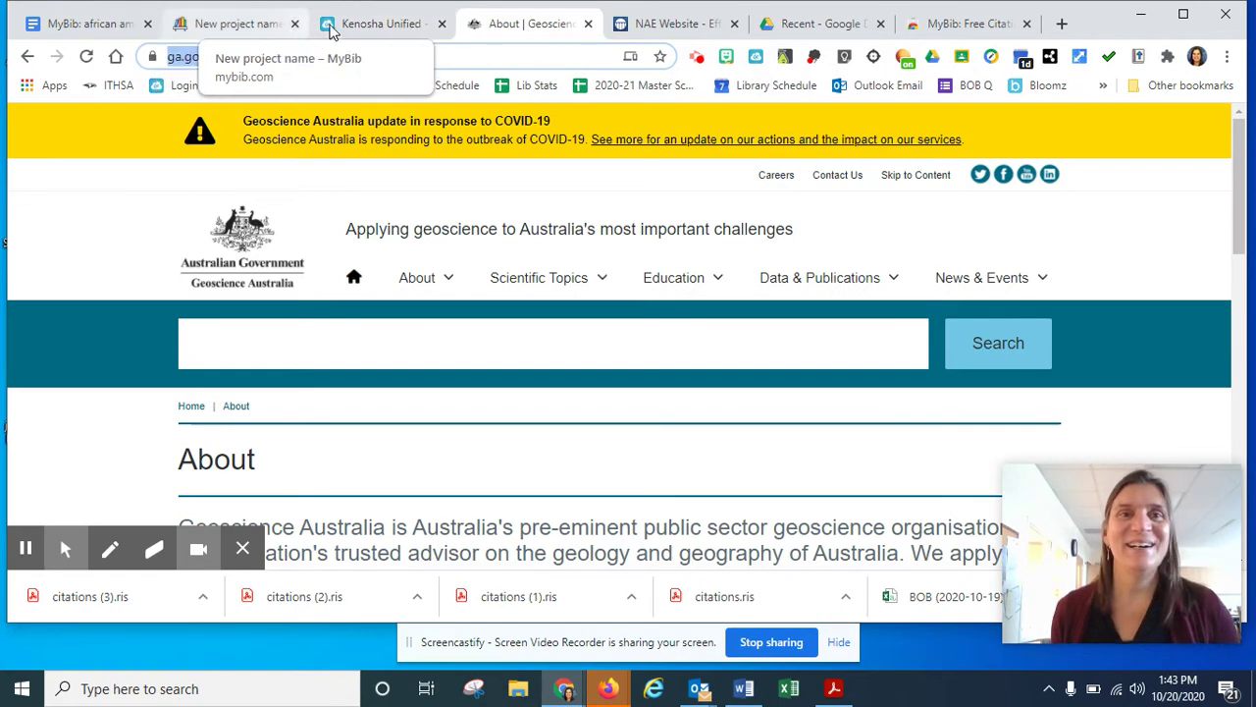
left_click(397, 29)
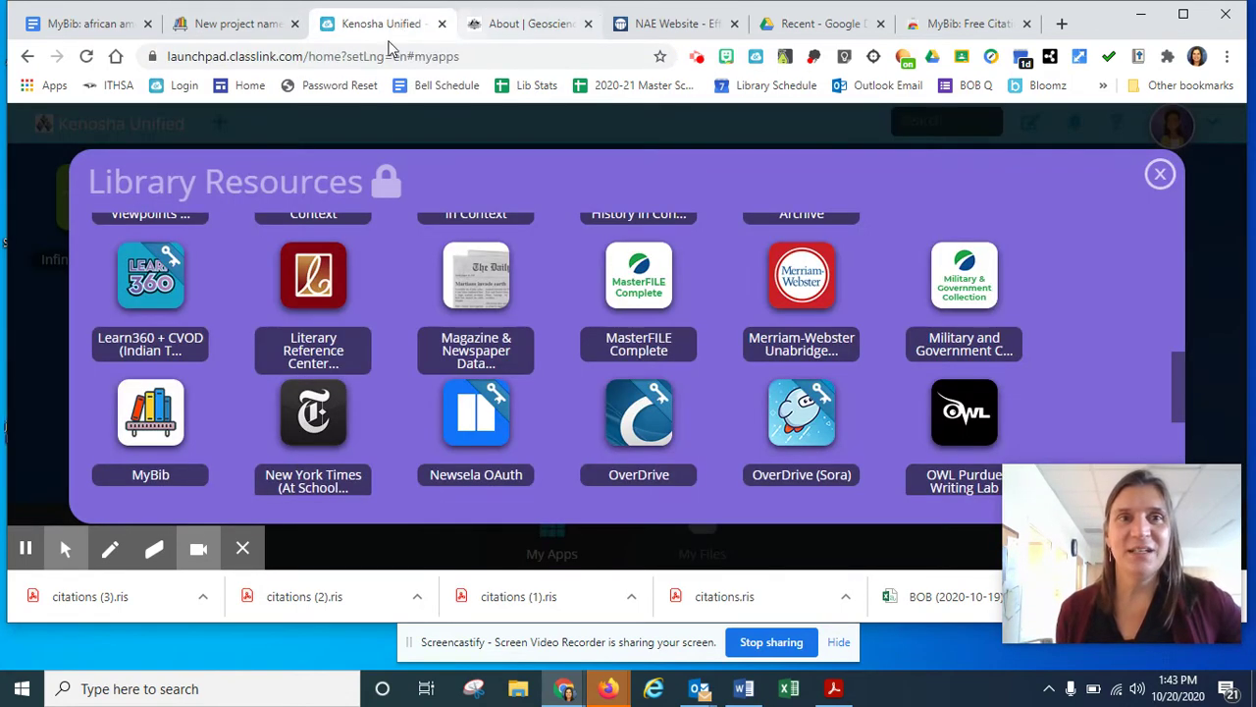
left_click(253, 31)
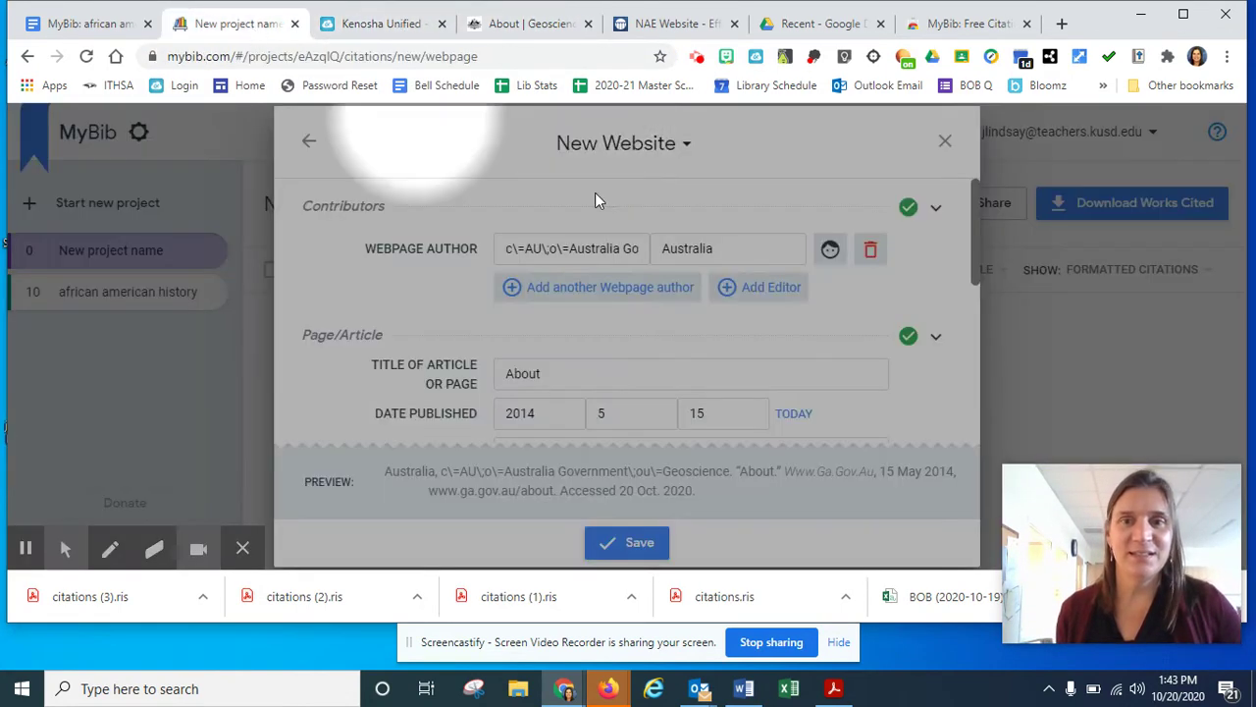
left_click(636, 546)
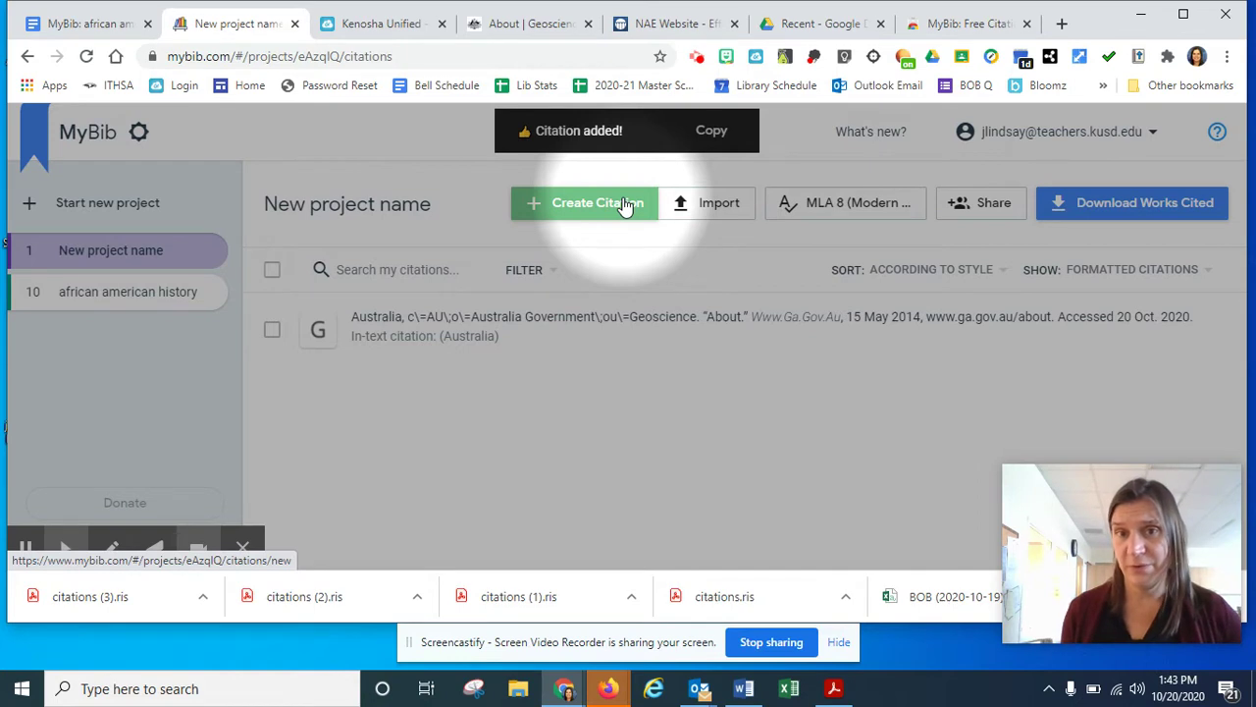
Find APA among the citation styles and change the project's style to APA 7 (American Psychological Association 7th edition).
left_click(821, 210)
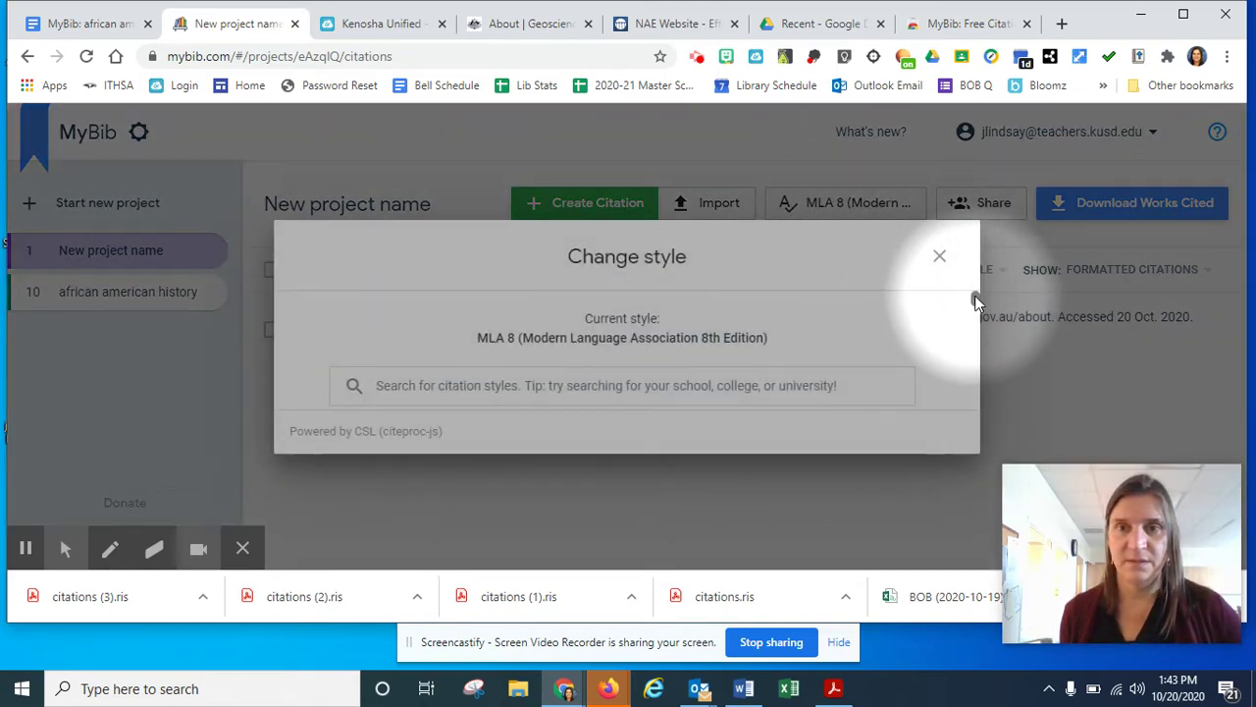
mouse_move(975, 299)
left_mouse_down()
mouse_move(972, 326)
mouse_move(972, 284)
left_mouse_up()
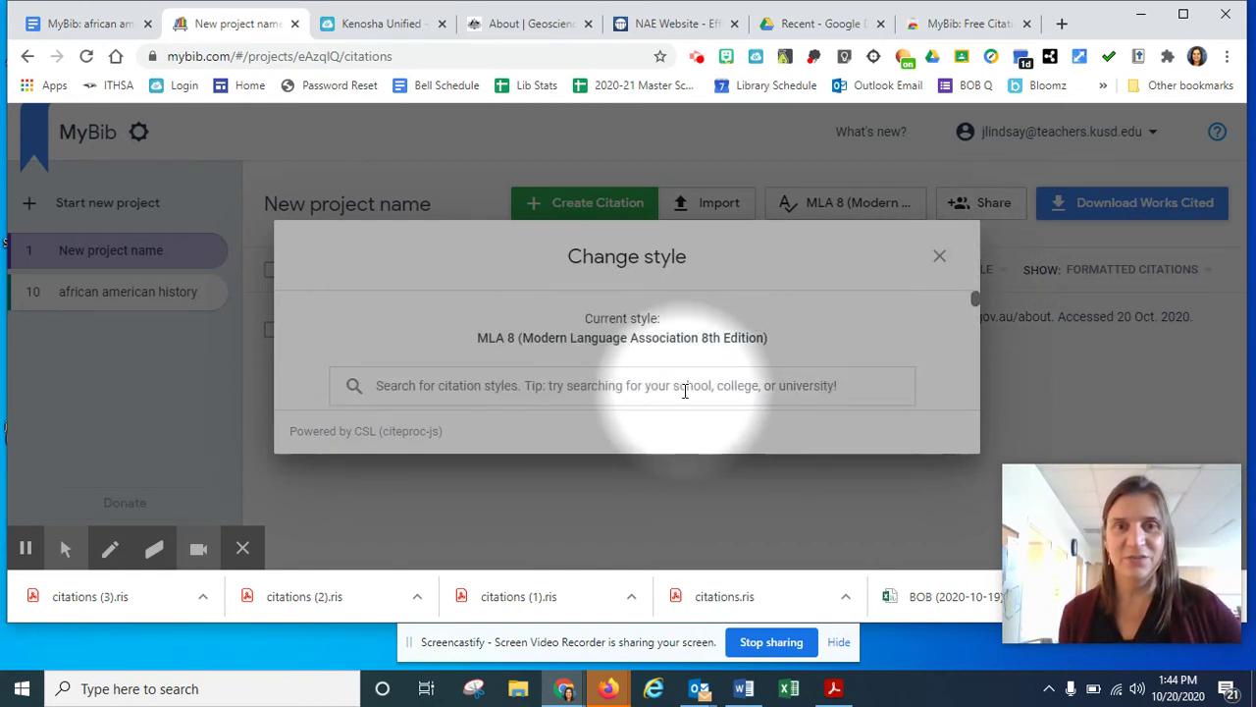
left_click(774, 381)
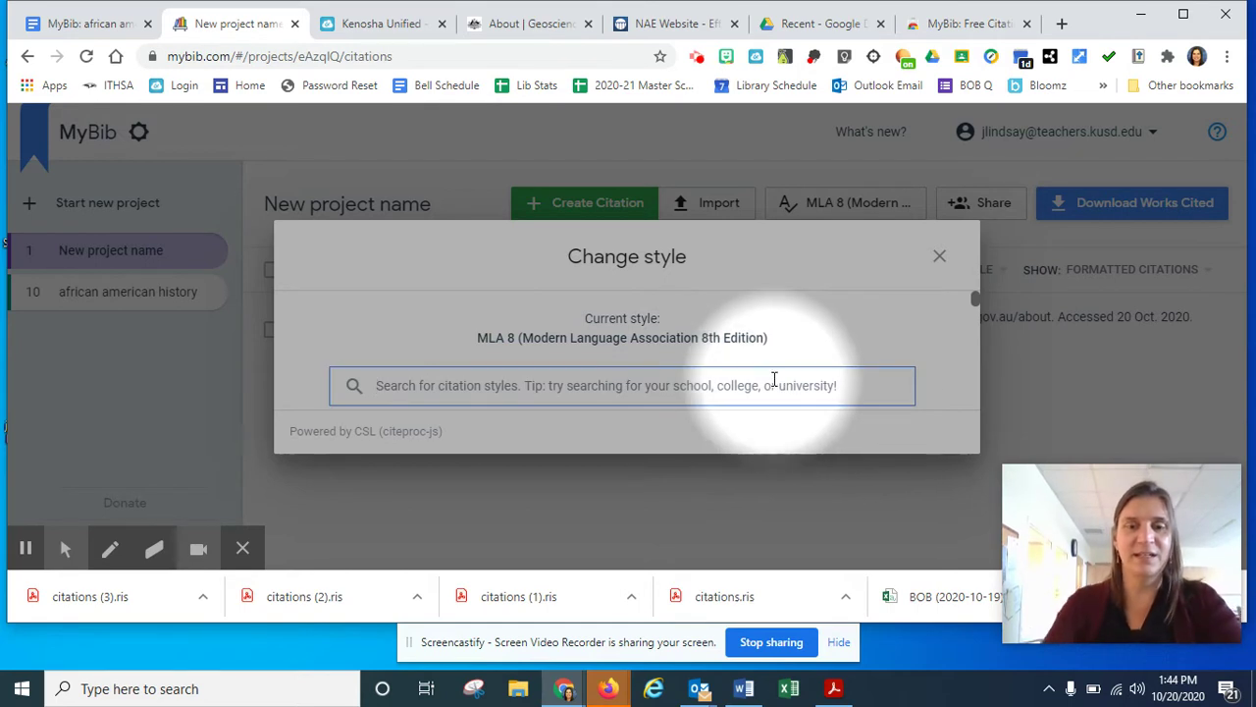
type("APA")
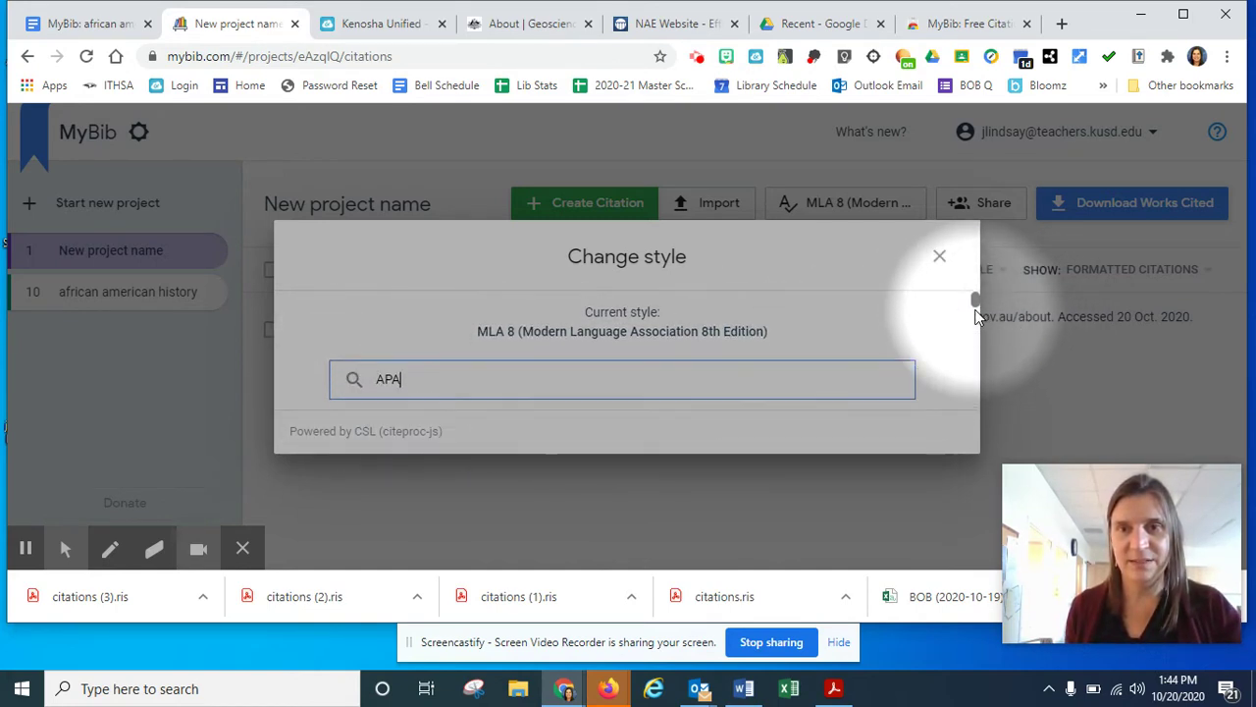
scroll(977, 313, "down", 2)
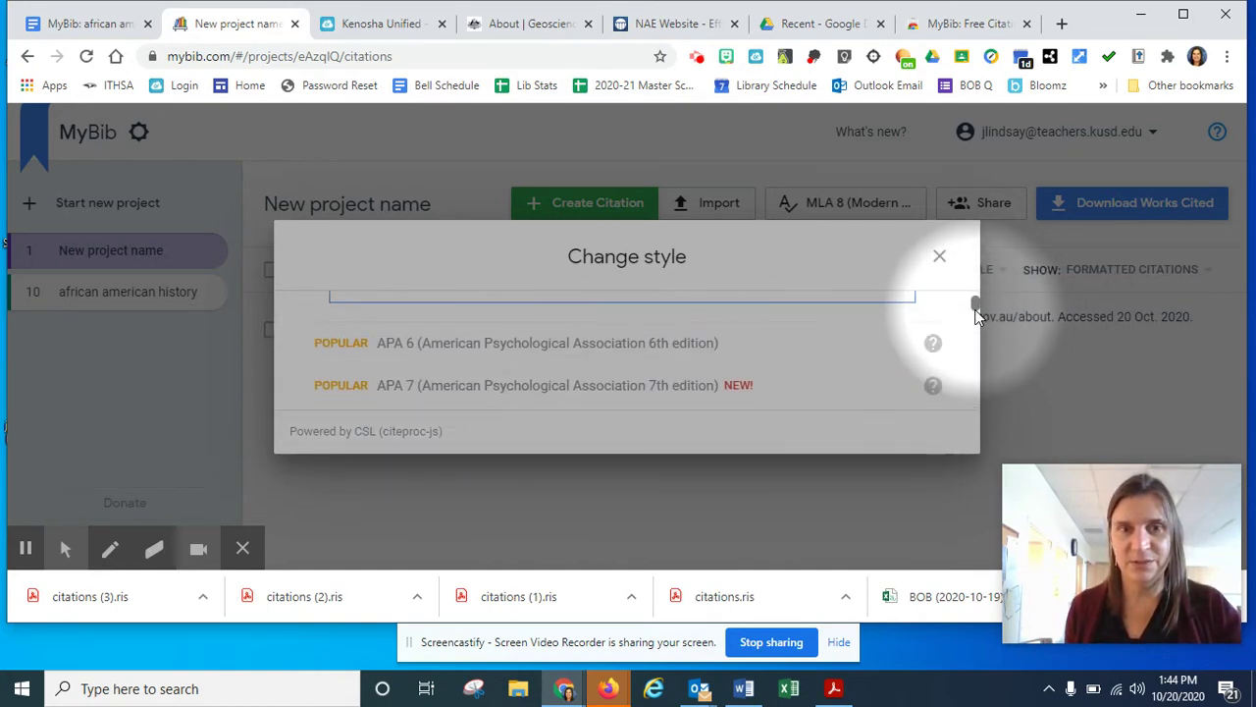
left_click(575, 390)
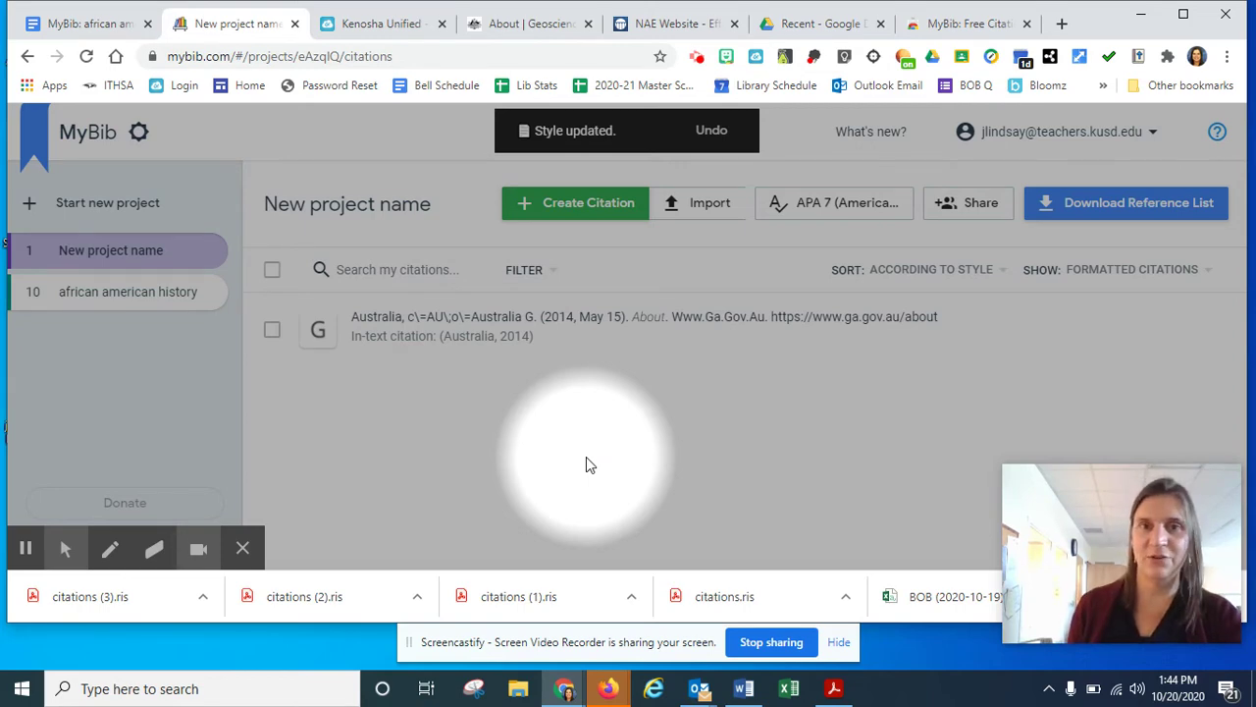
Find MLA among the citation styles and switch the project back to MLA 8.
left_click(828, 206)
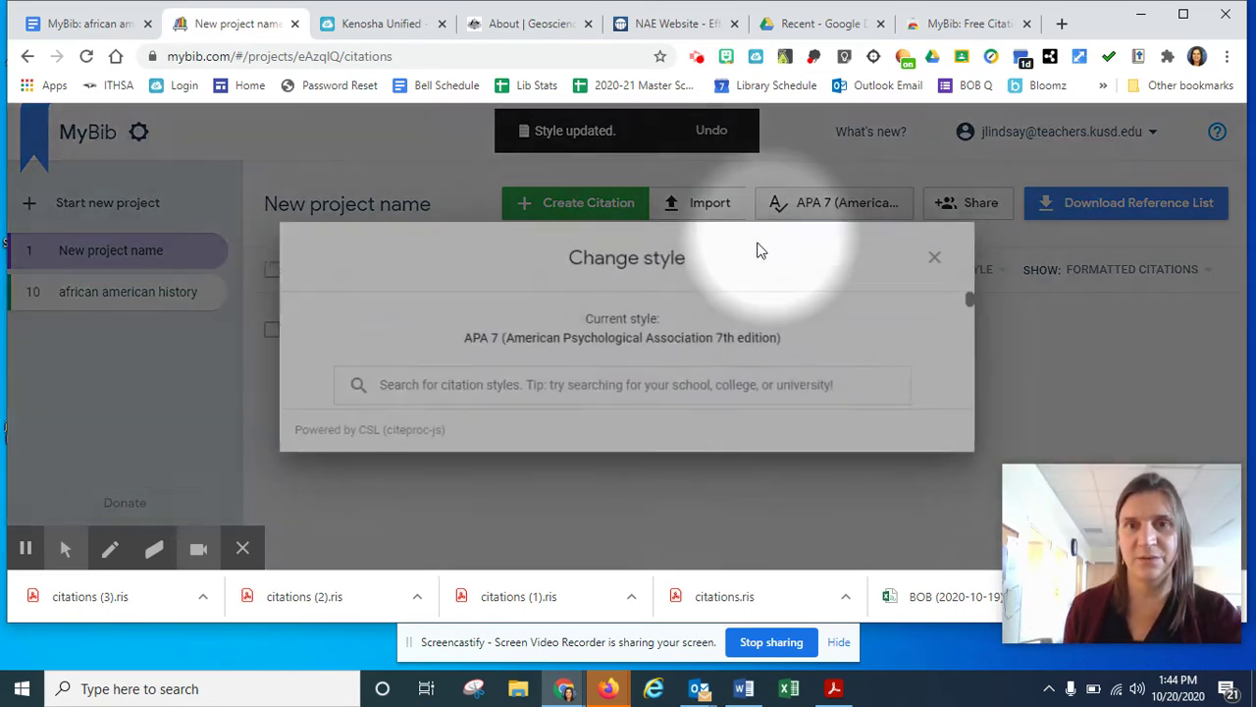
left_click(564, 386)
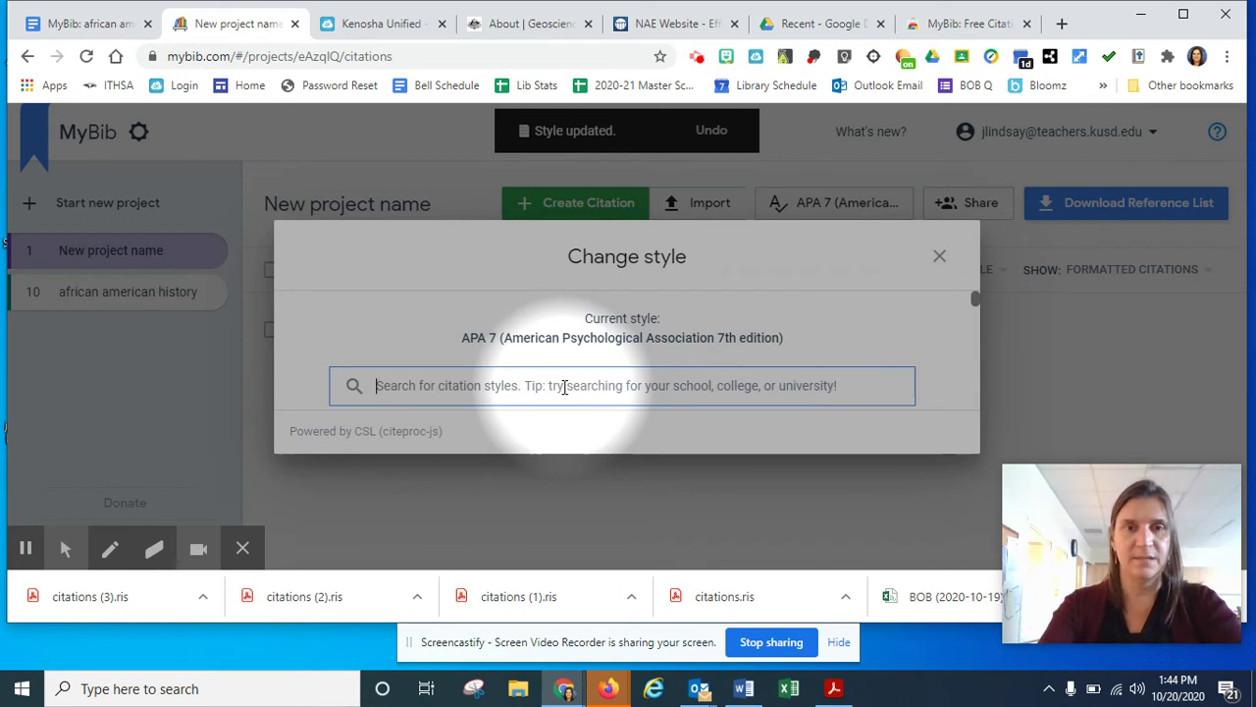
type("MLA")
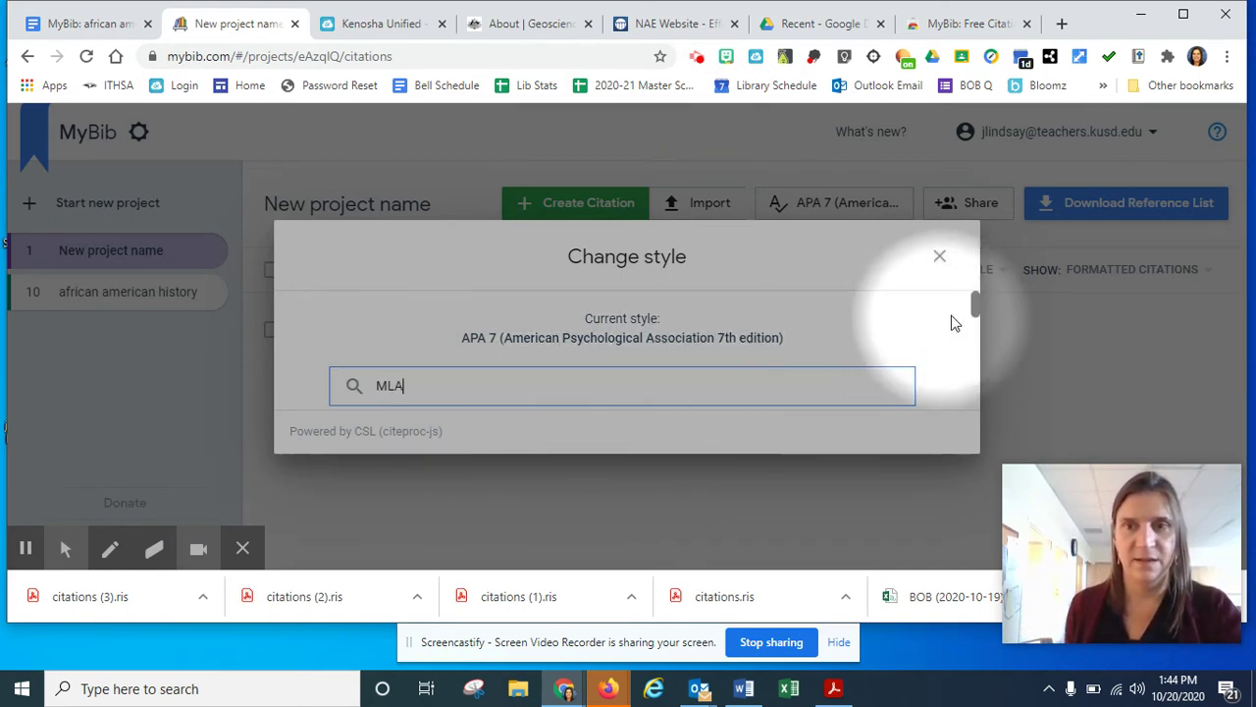
left_click_drag(975, 305, 976, 327)
left_click(597, 385)
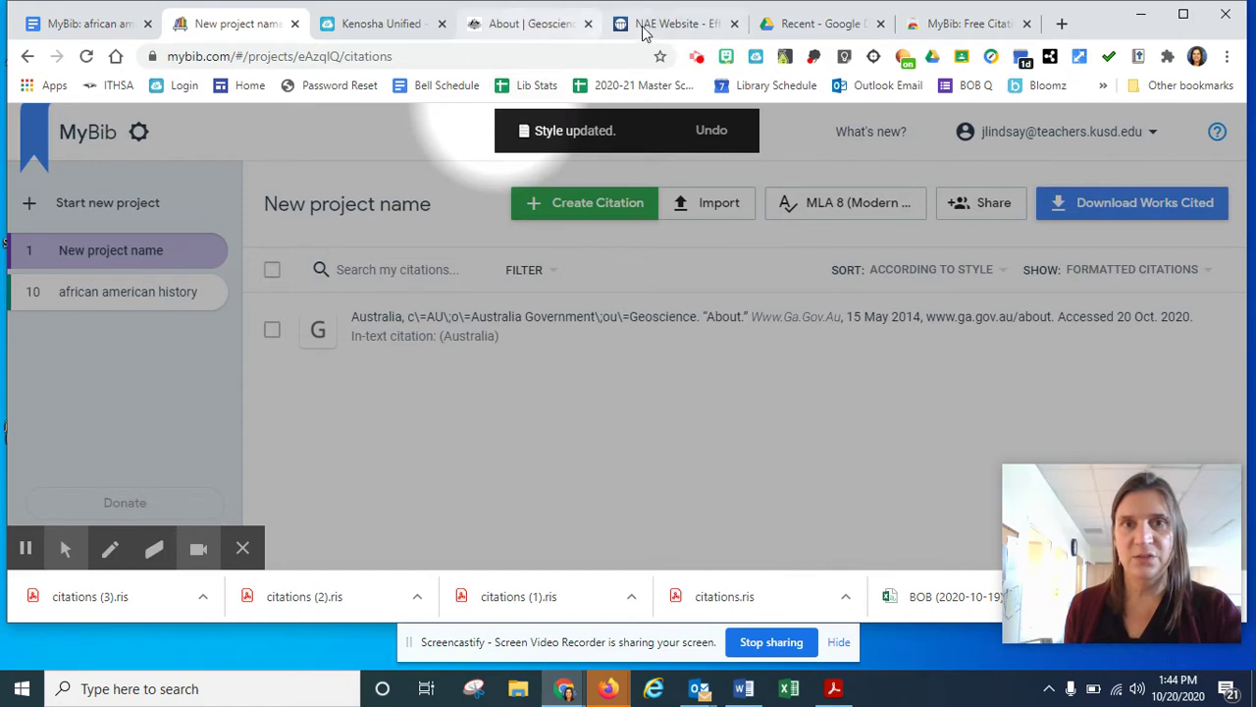
Cite the National Academy of Engineering article on the 2004 Sumatra-Andaman earthquake with the MyBib extension and save it to MyBib.
left_click(671, 30)
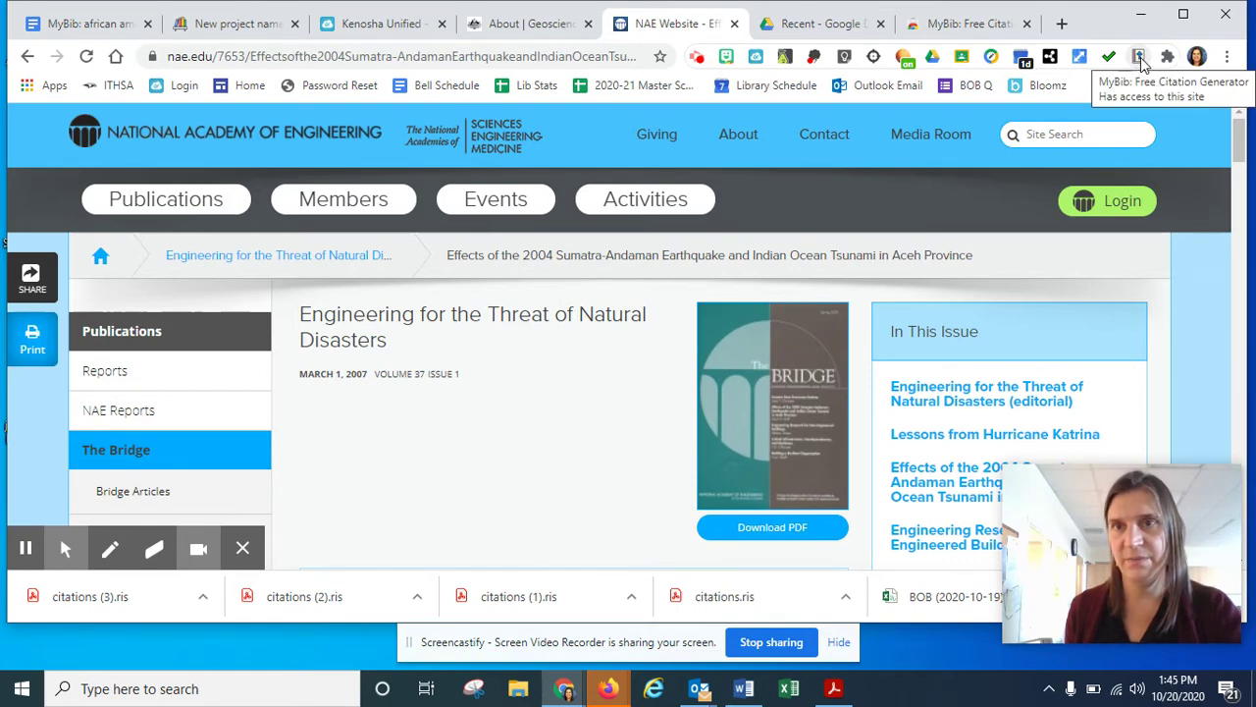
left_click(1138, 57)
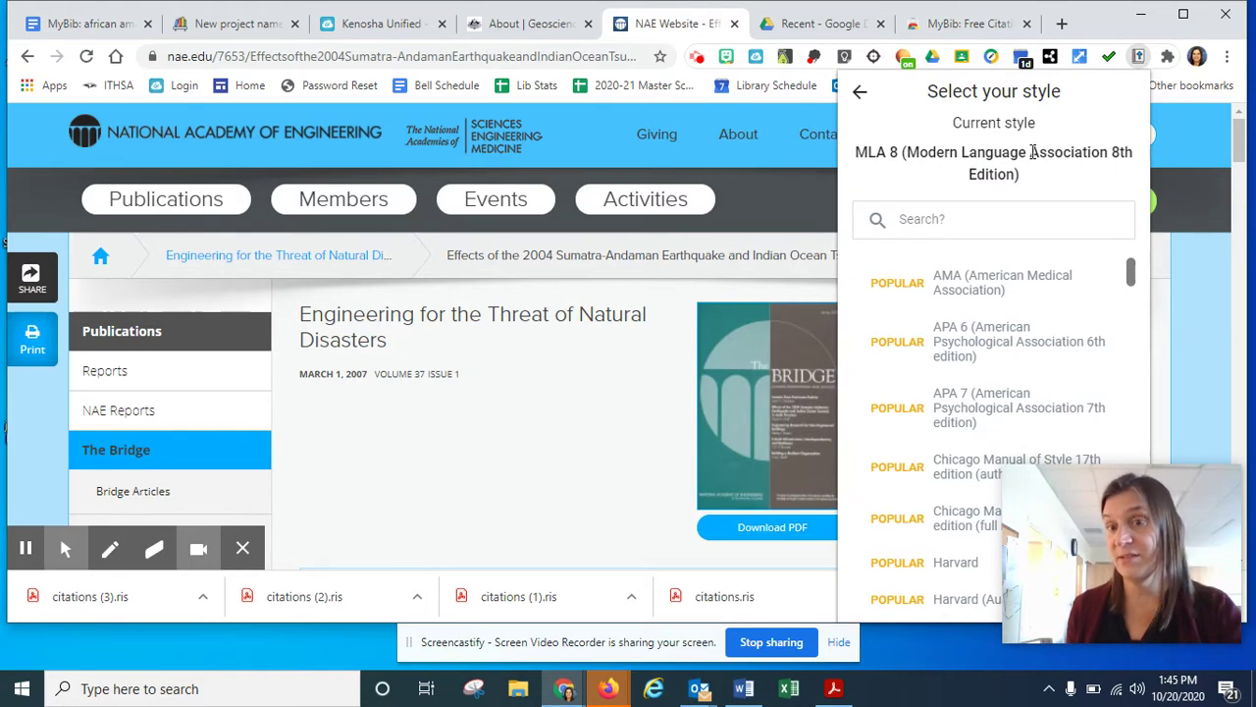
left_click(860, 96)
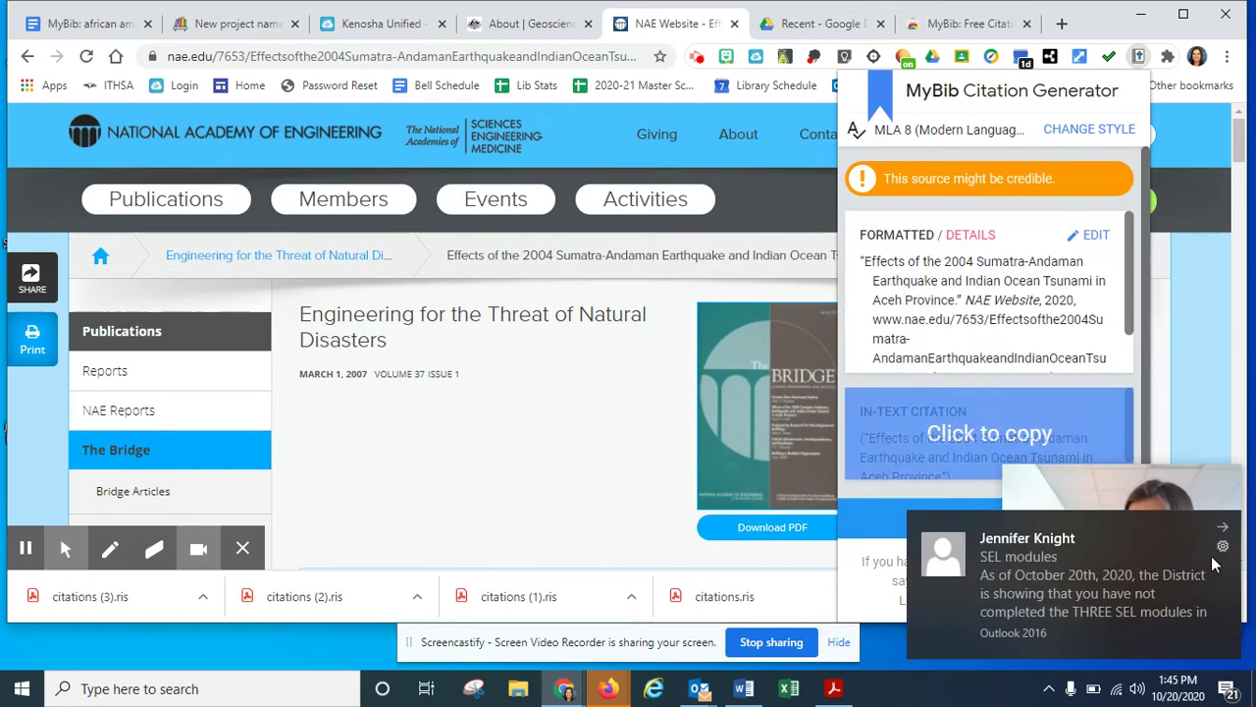
left_click(1225, 528)
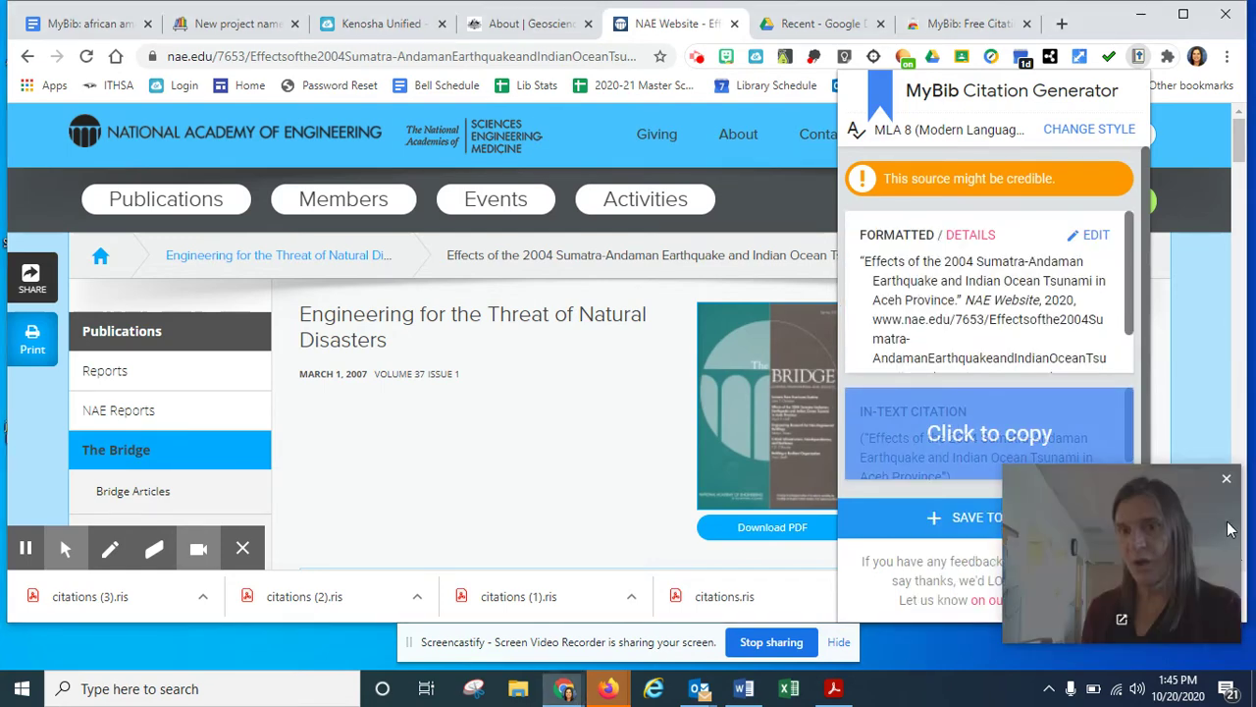
left_click(968, 515)
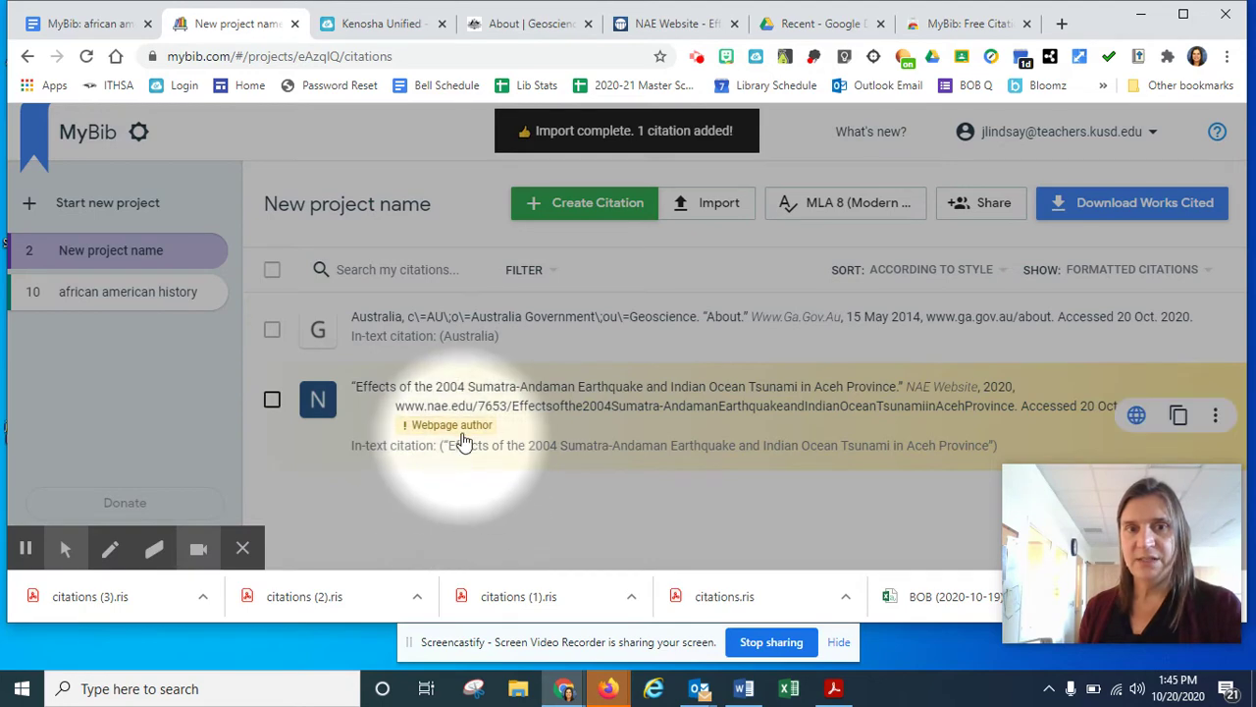
Open the NAE citation's missing webpage author for editing, look for the author in the article, and update the citation.
mouse_move(466, 432)
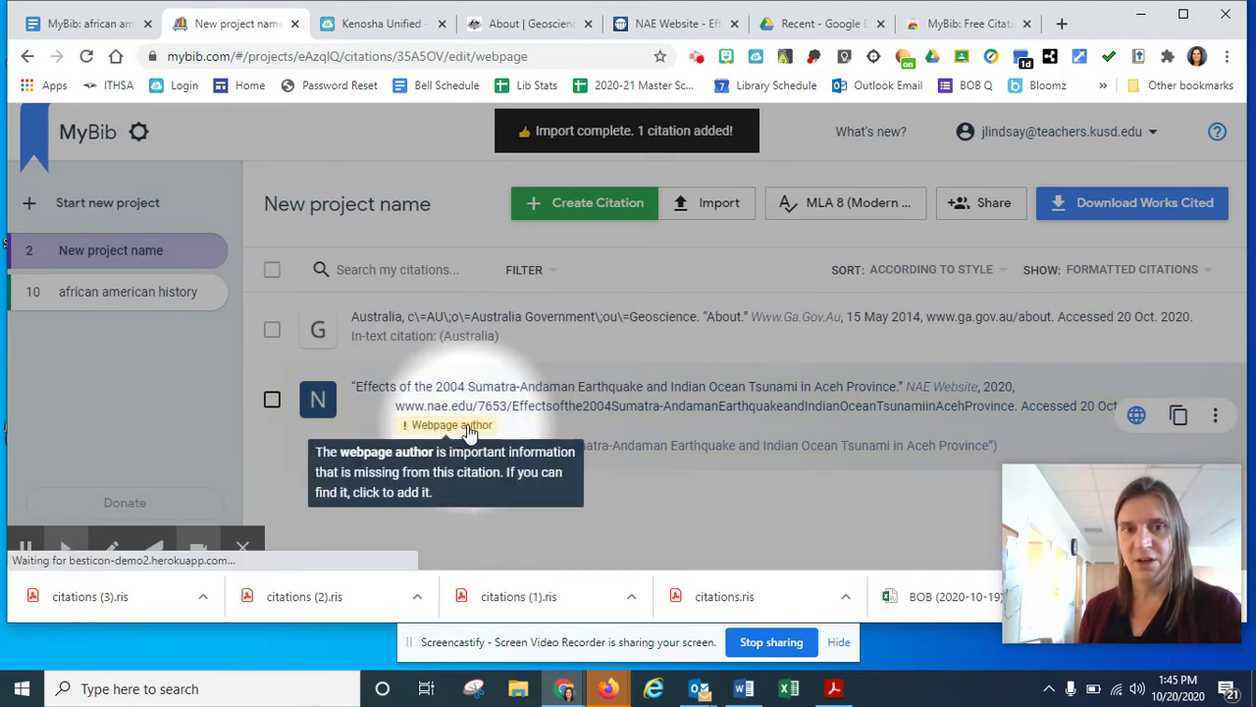
left_click(468, 428)
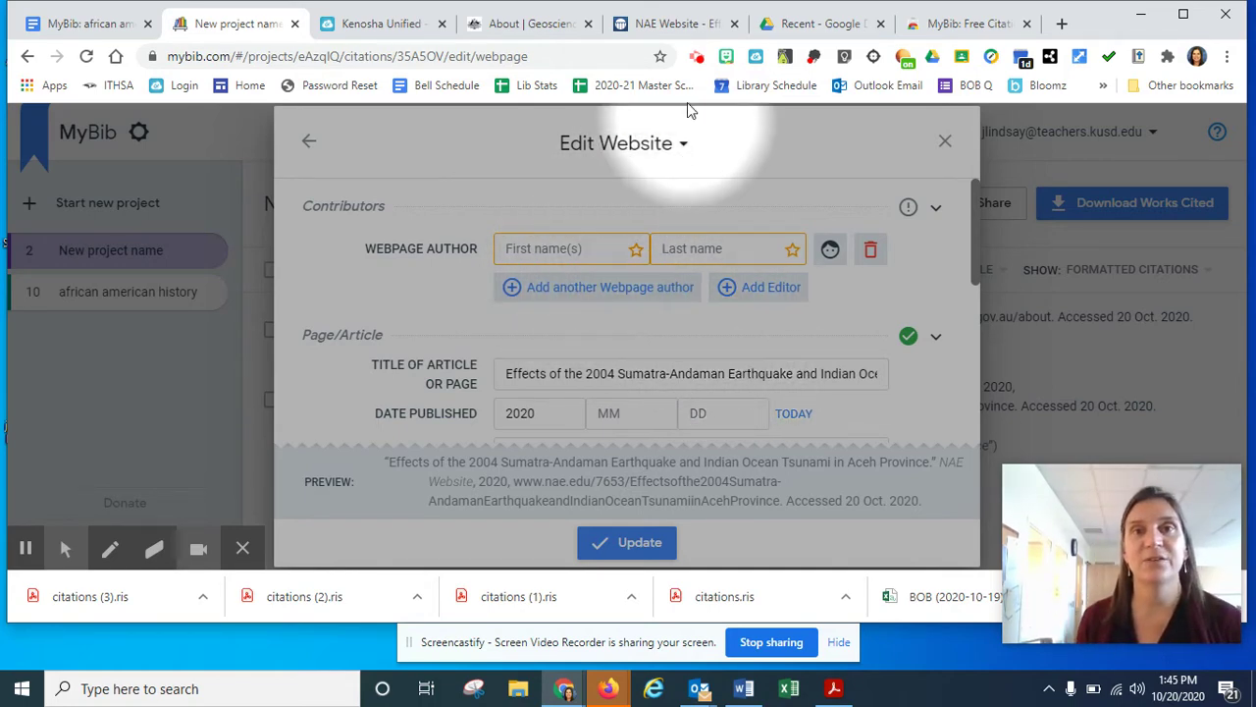
left_click(677, 23)
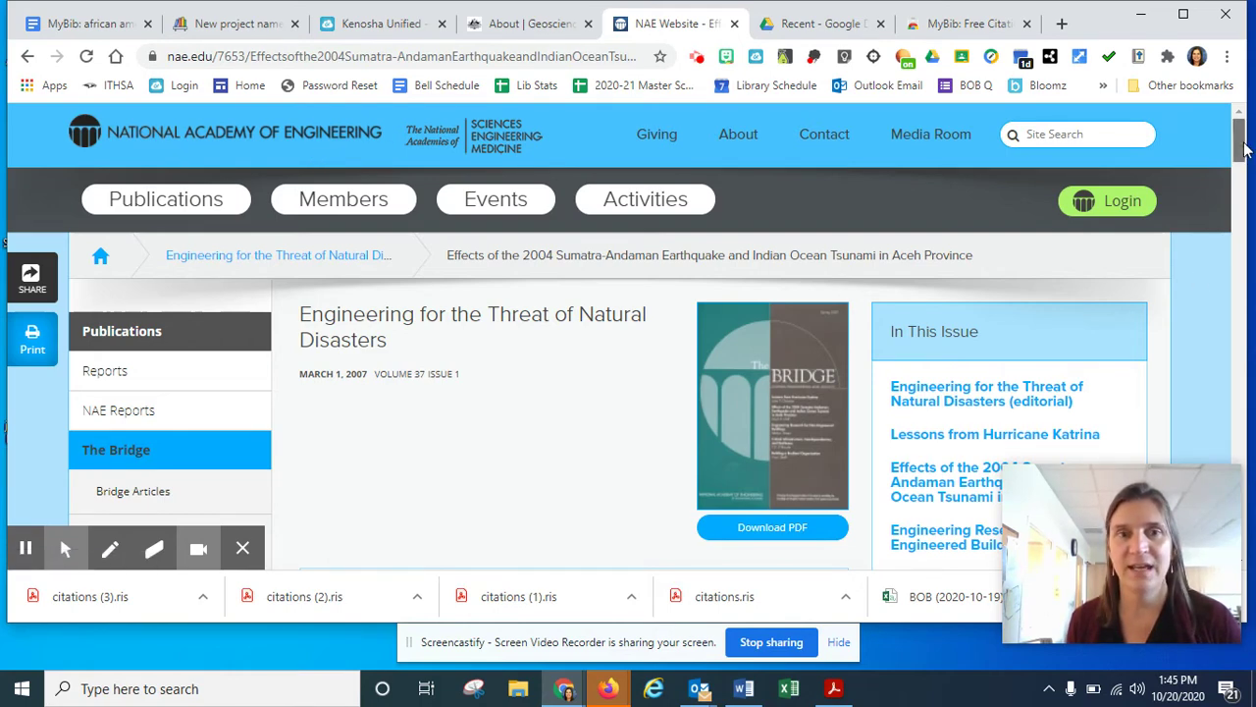
left_click_drag(1243, 147, 1233, 560)
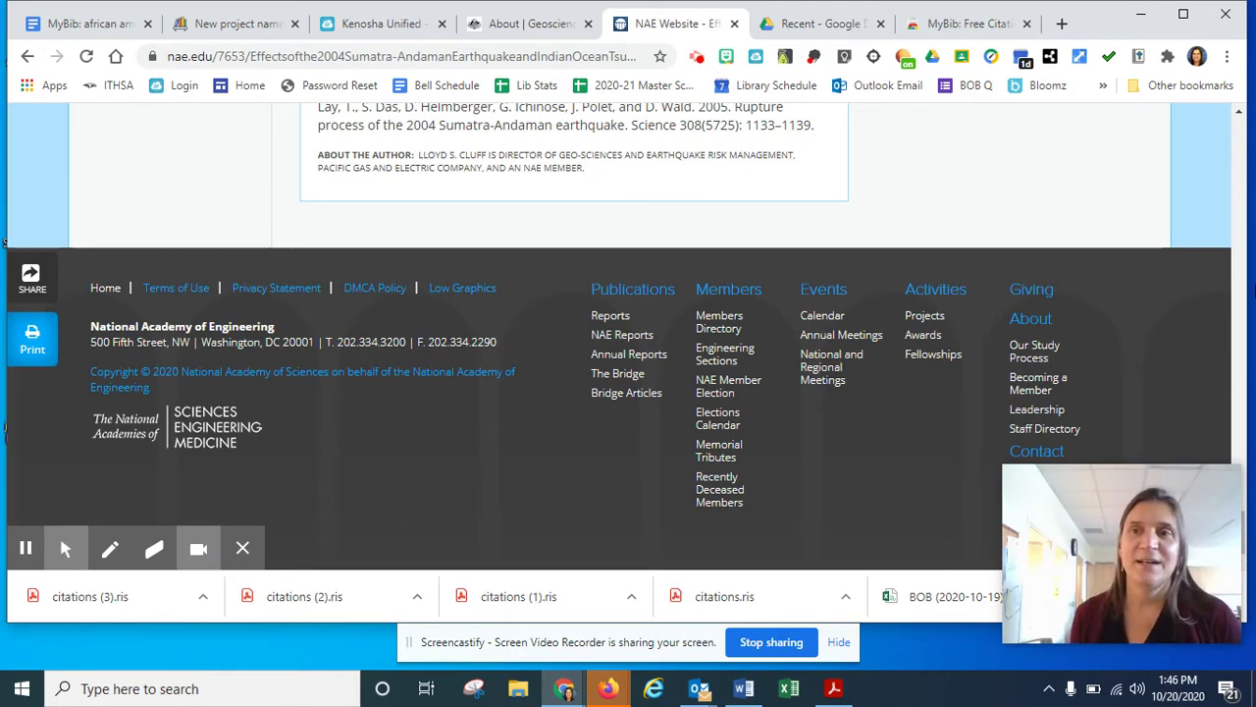
scroll(942, 245, "up", 7)
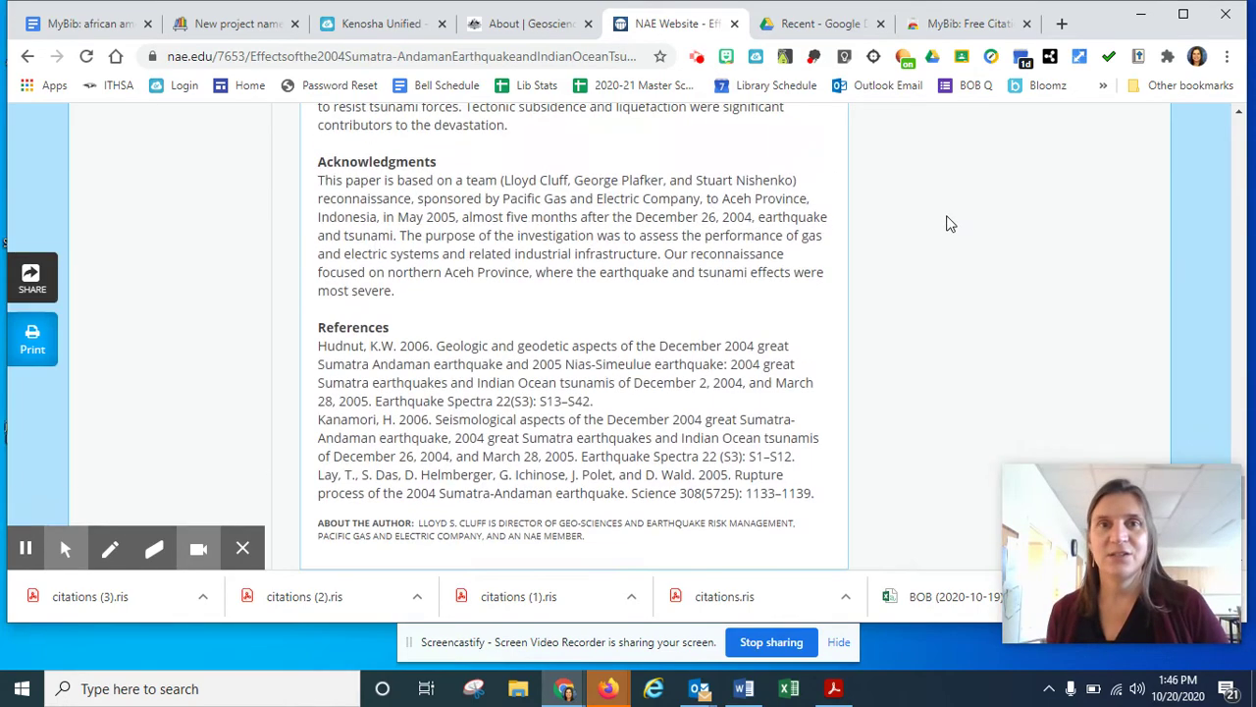
left_click(227, 24)
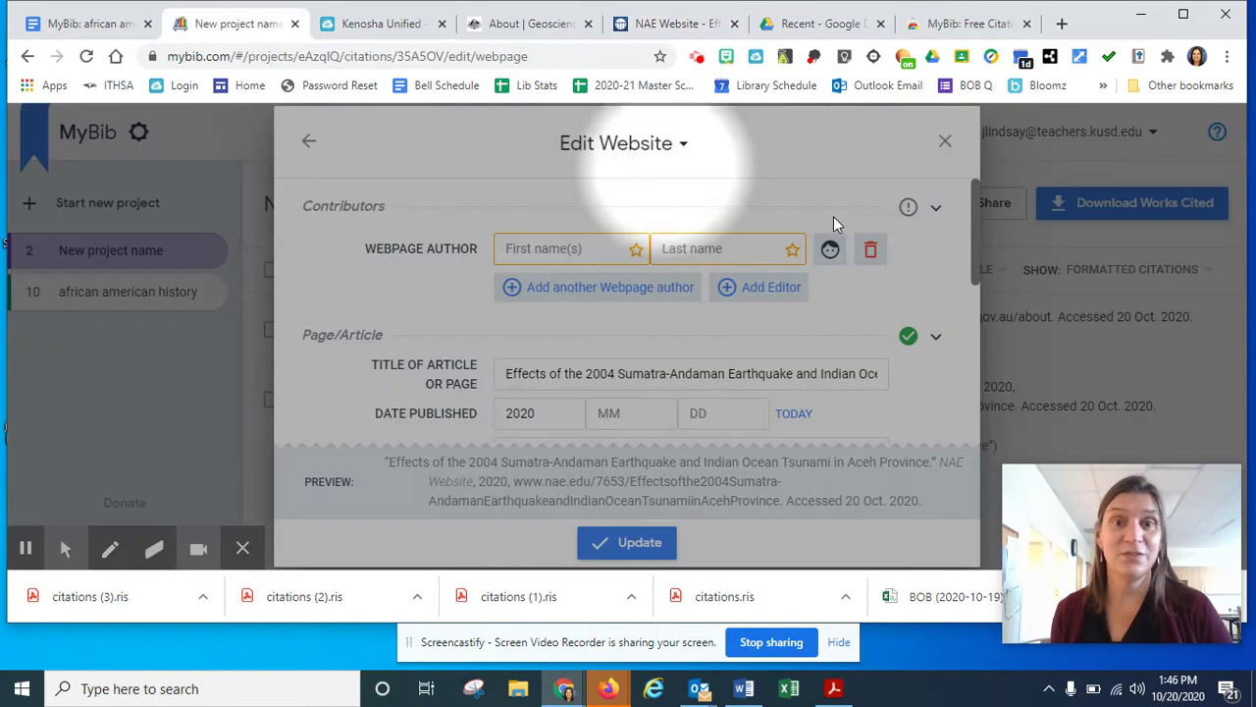
left_click(640, 545)
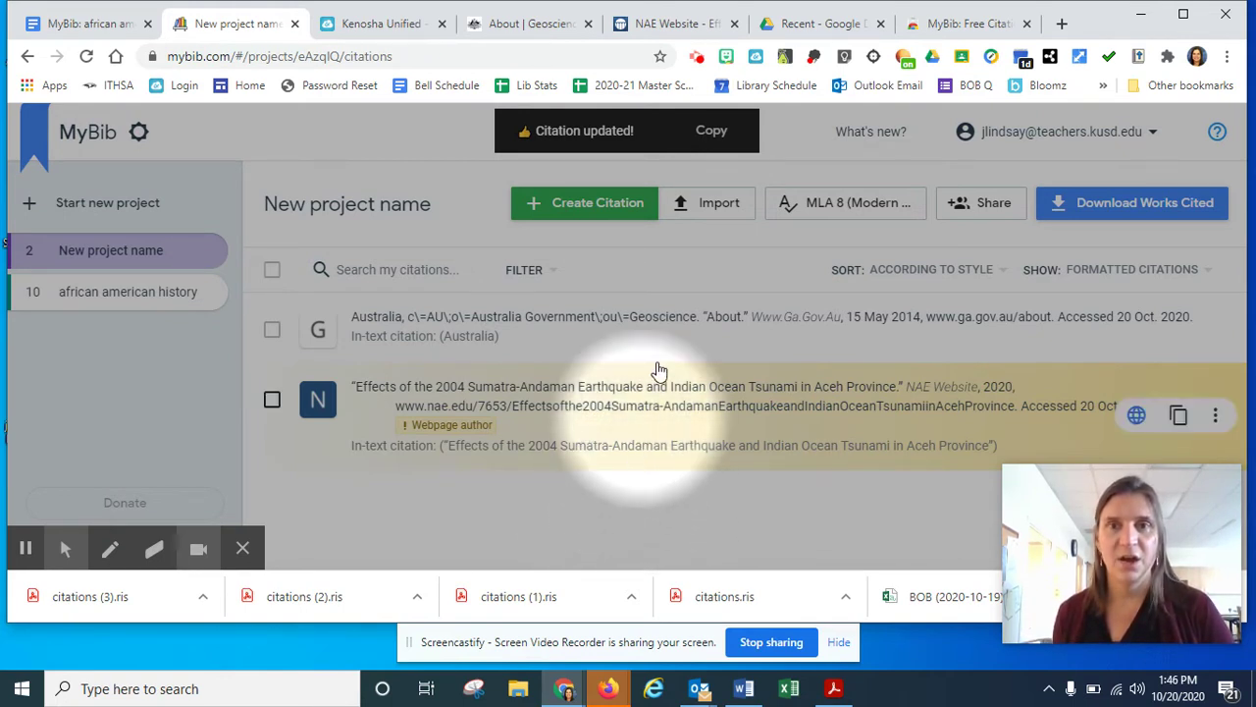
Export the Works Cited to Google Drive and open the saved document "MyBib: New project name" from the recent files.
left_click(1128, 210)
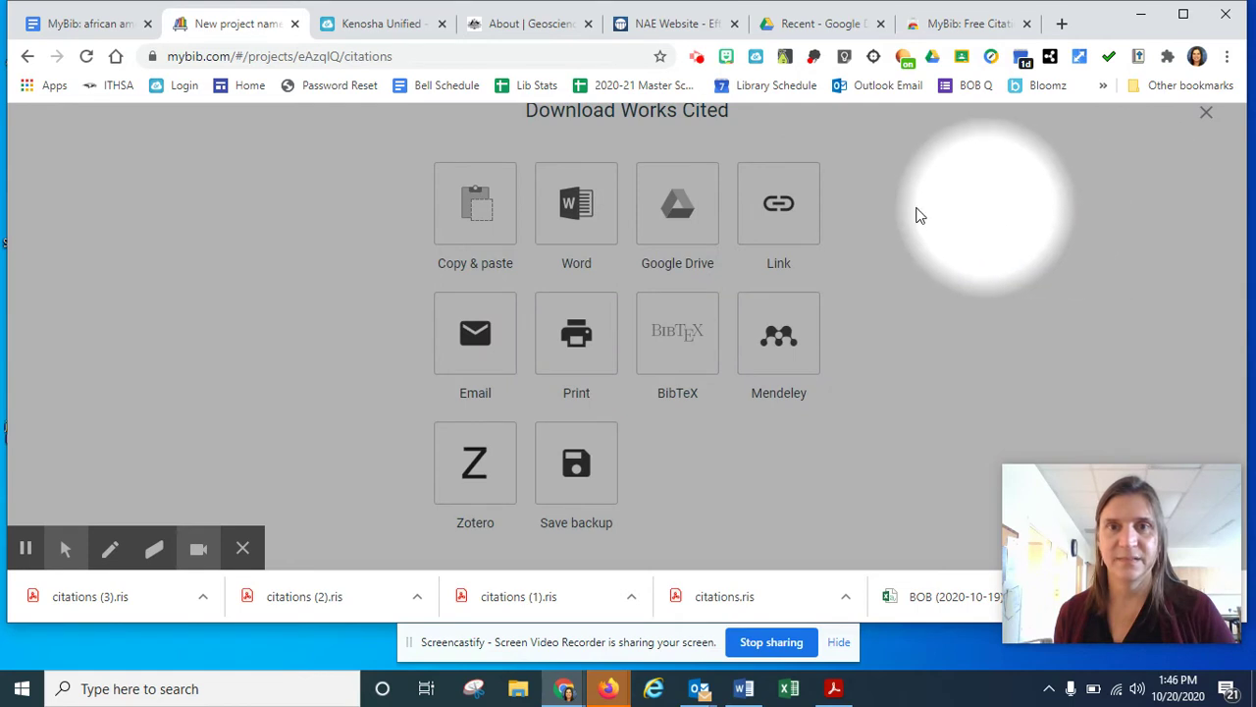
left_click(676, 214)
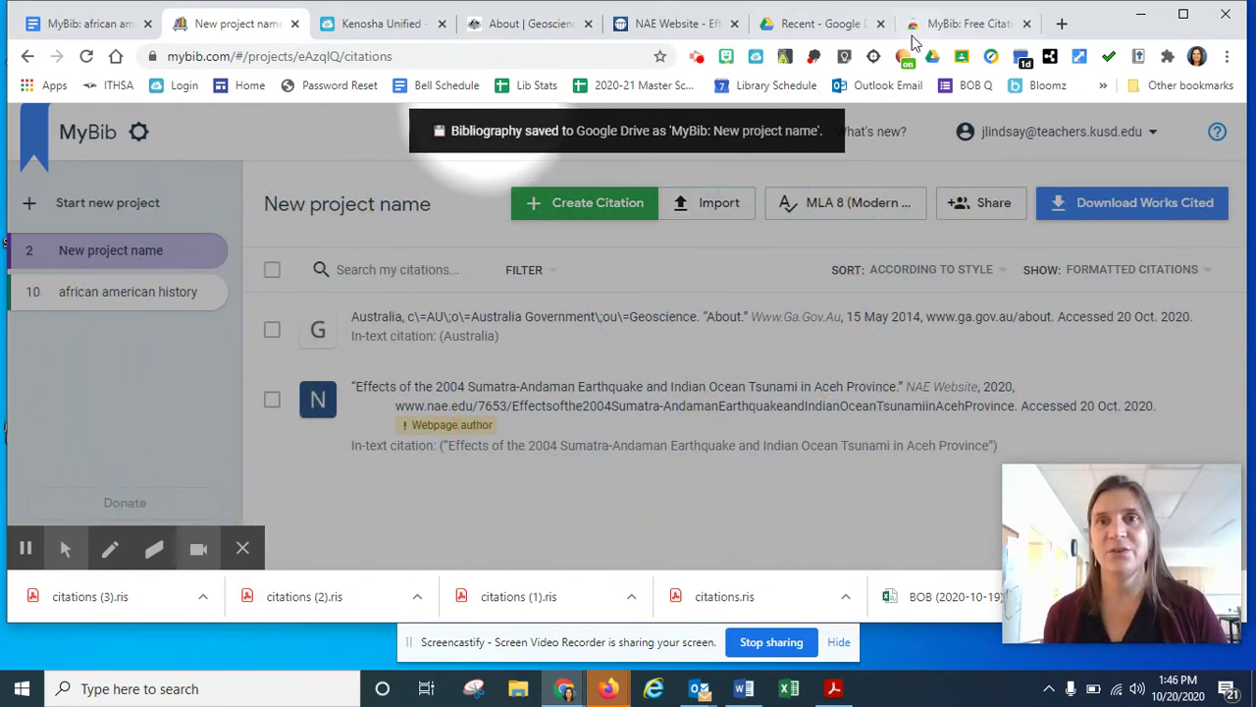
left_click(823, 27)
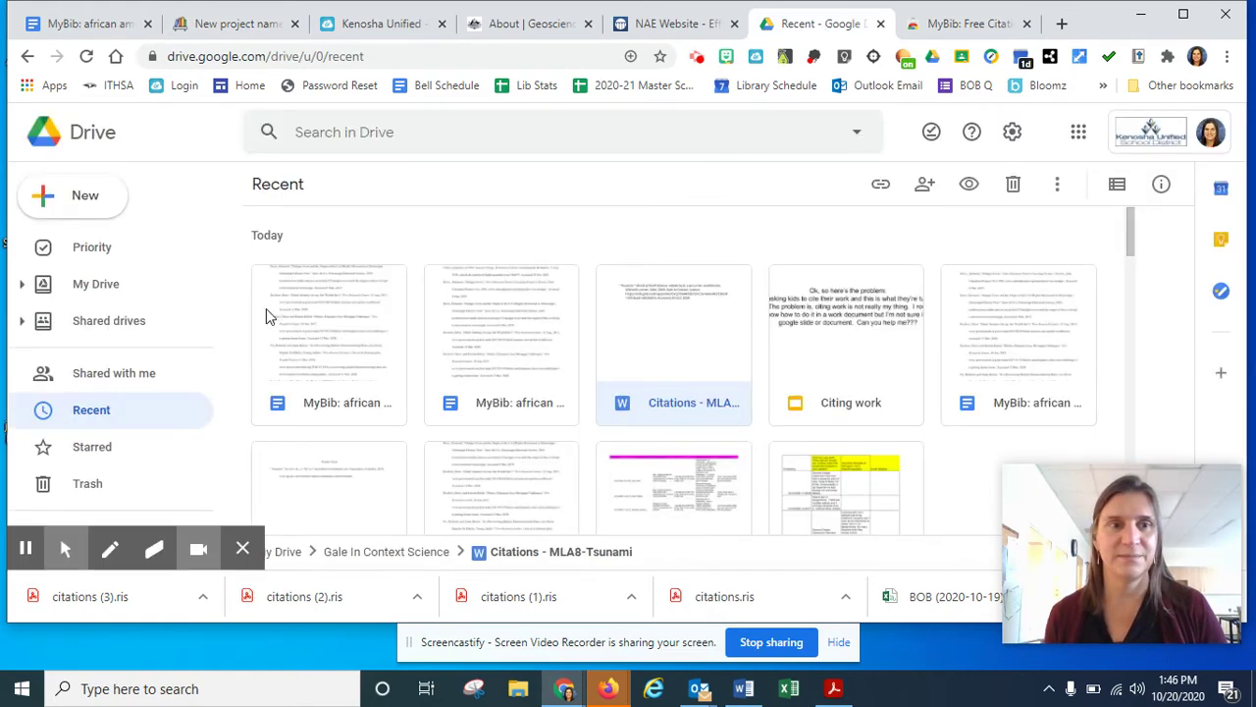
left_click(93, 412)
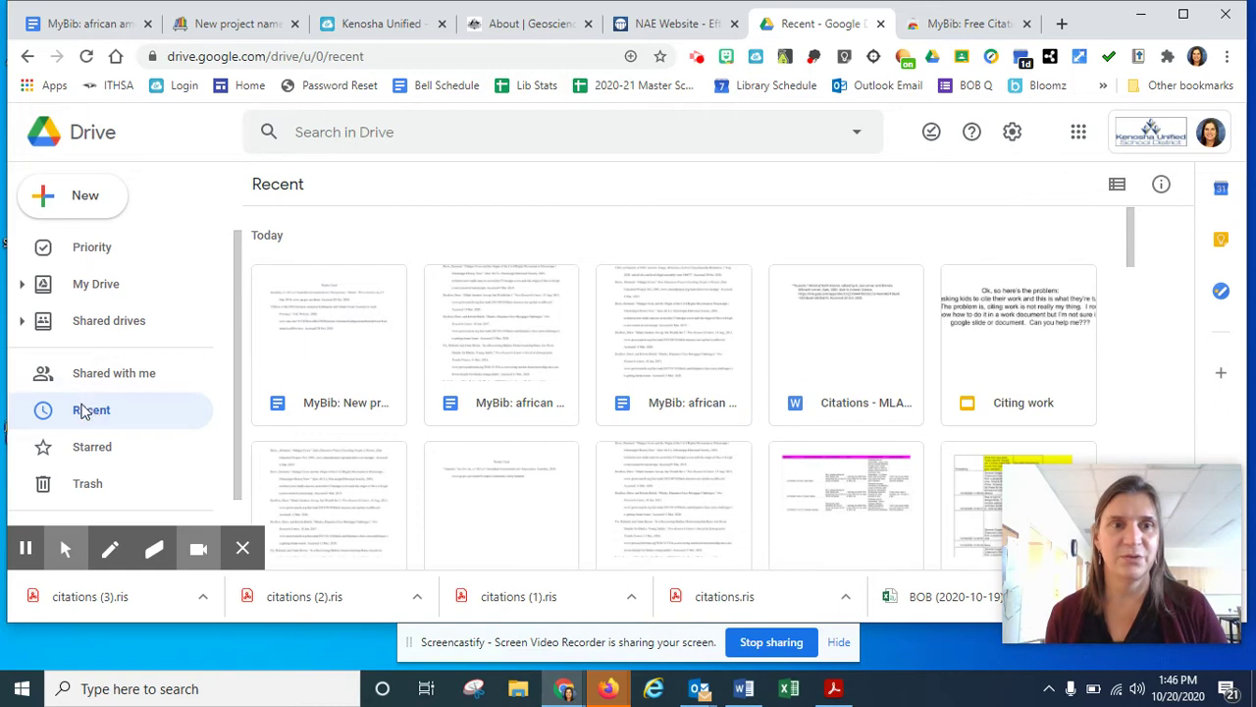
left_click(324, 334)
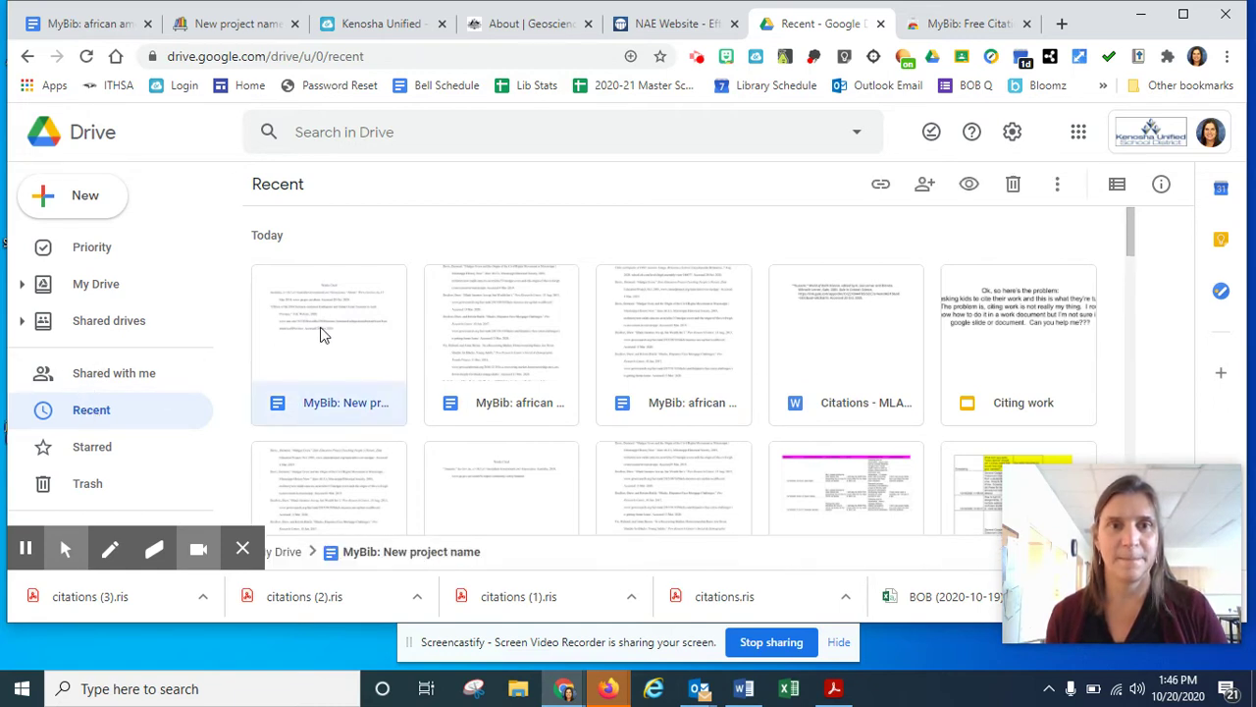
double_click(324, 335)
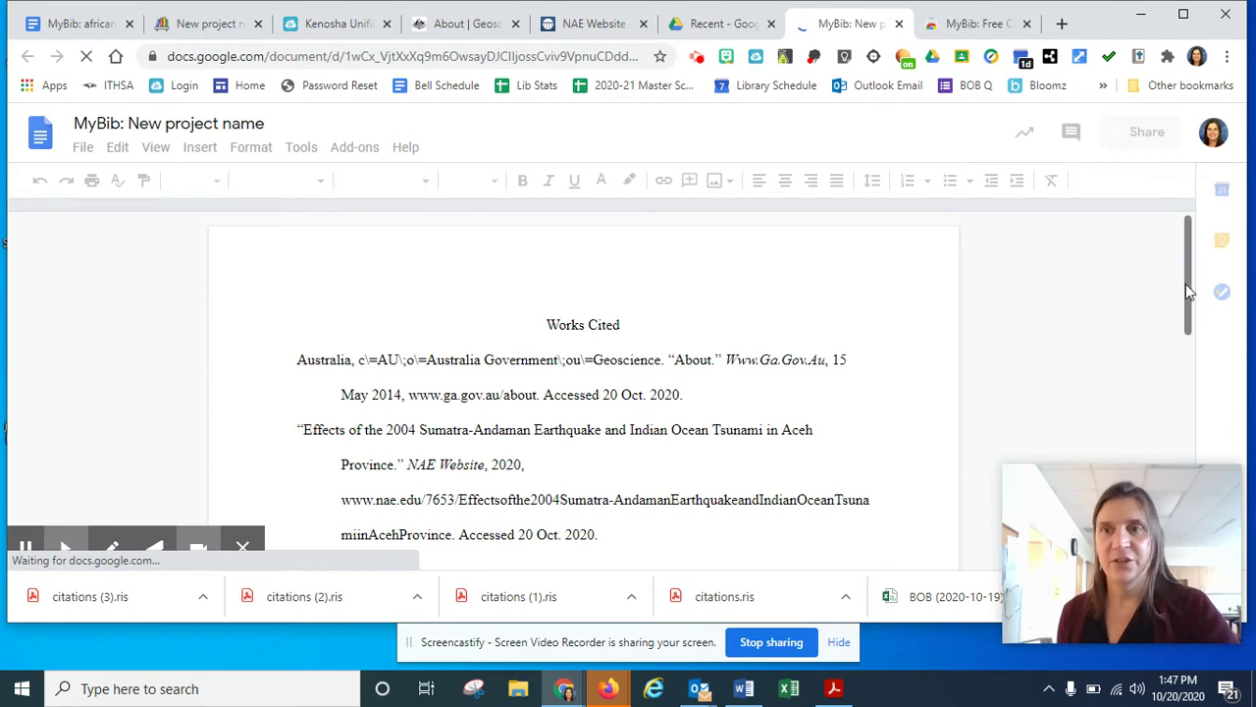
Switch to the ClassLink launchpad and open Gale Science in Context from the Library Resources folder.
left_click_drag(1186, 293, 1185, 306)
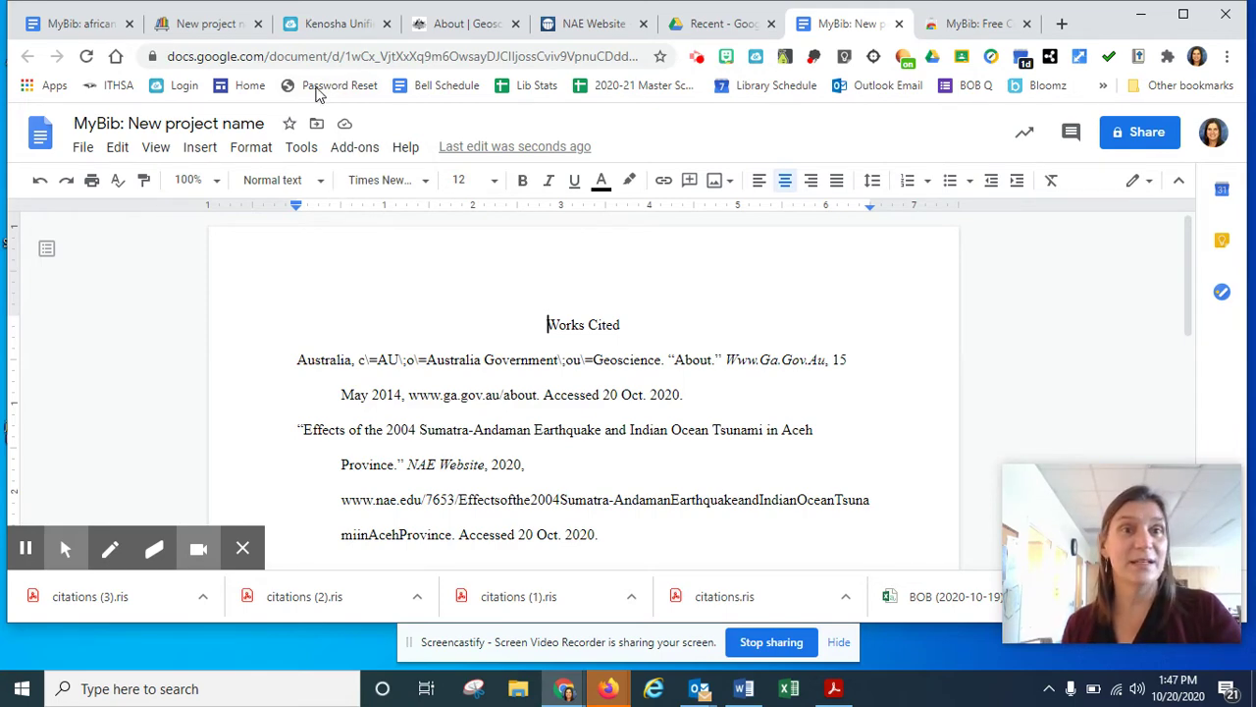
left_click(344, 24)
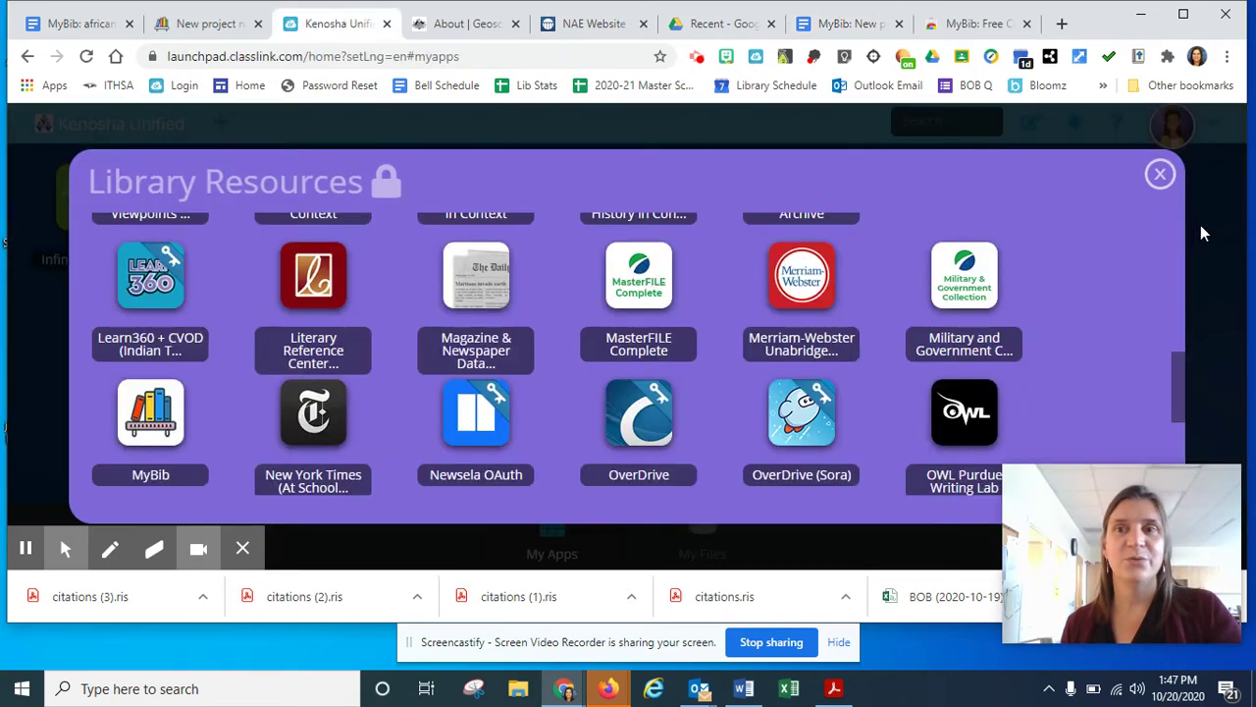
left_click(1161, 175)
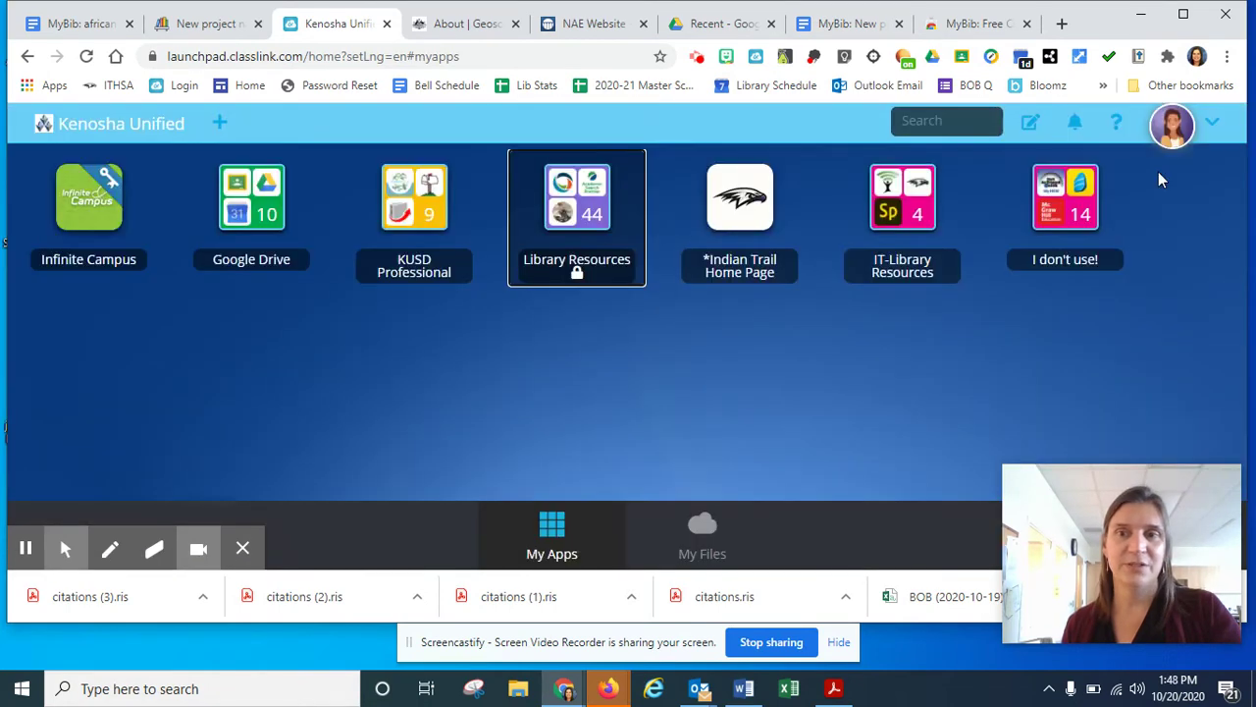
left_click(577, 209)
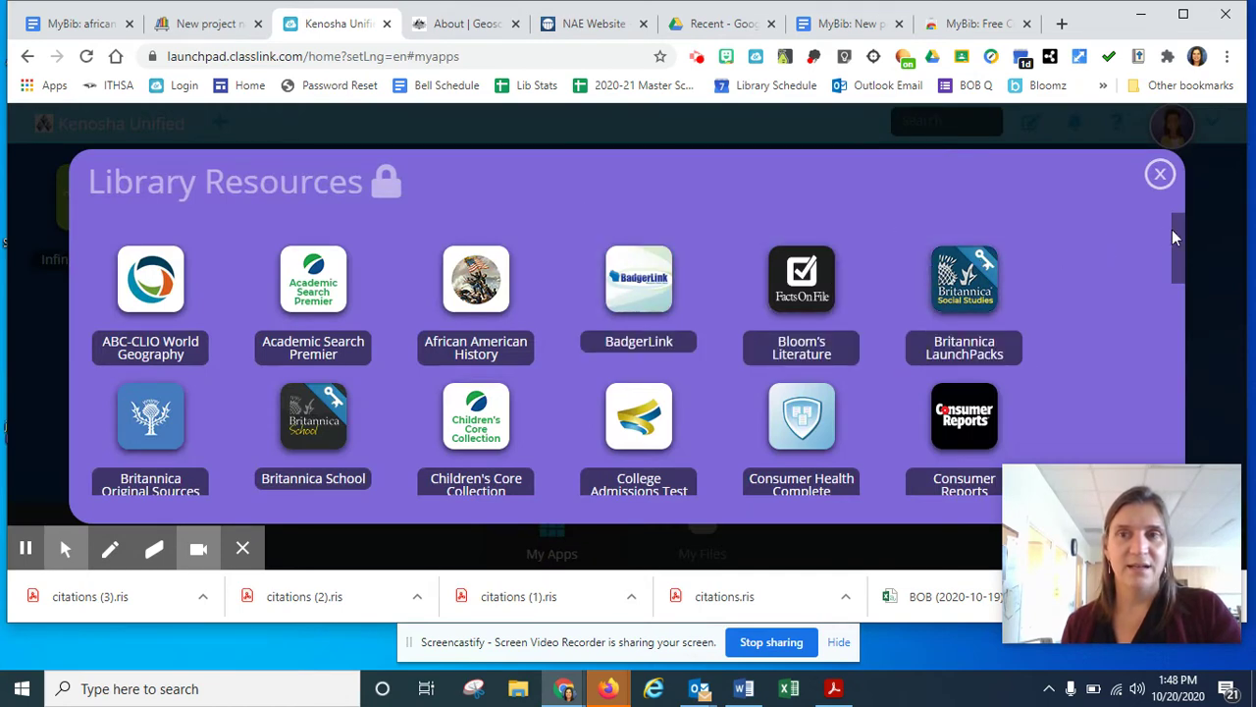
left_click_drag(1175, 231, 1177, 334)
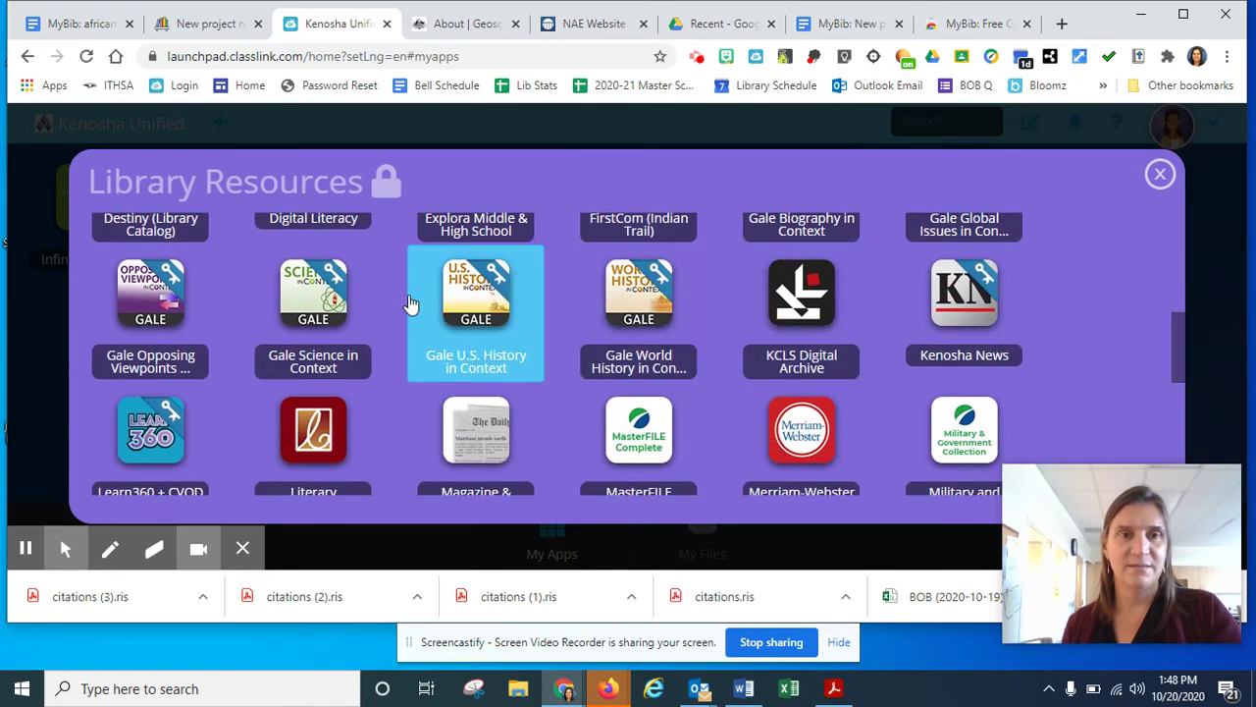
left_click(310, 299)
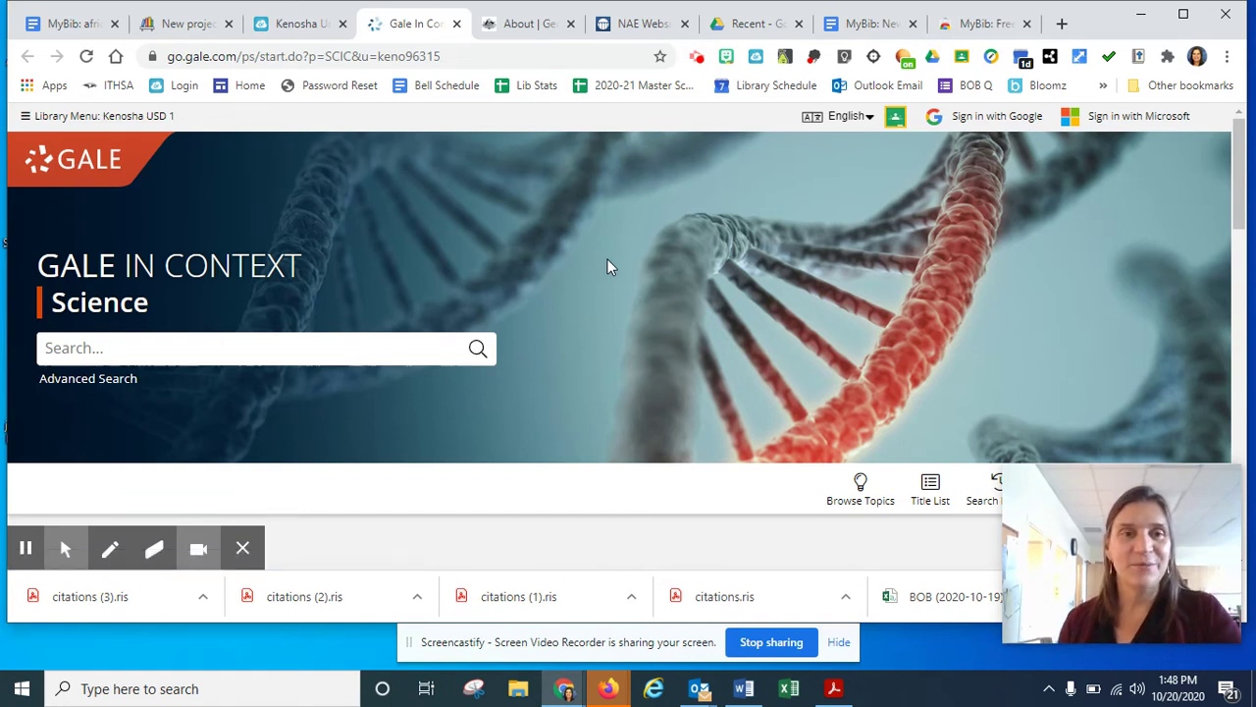
Search Gale In Context: Science for "tsunami".
left_click(374, 348)
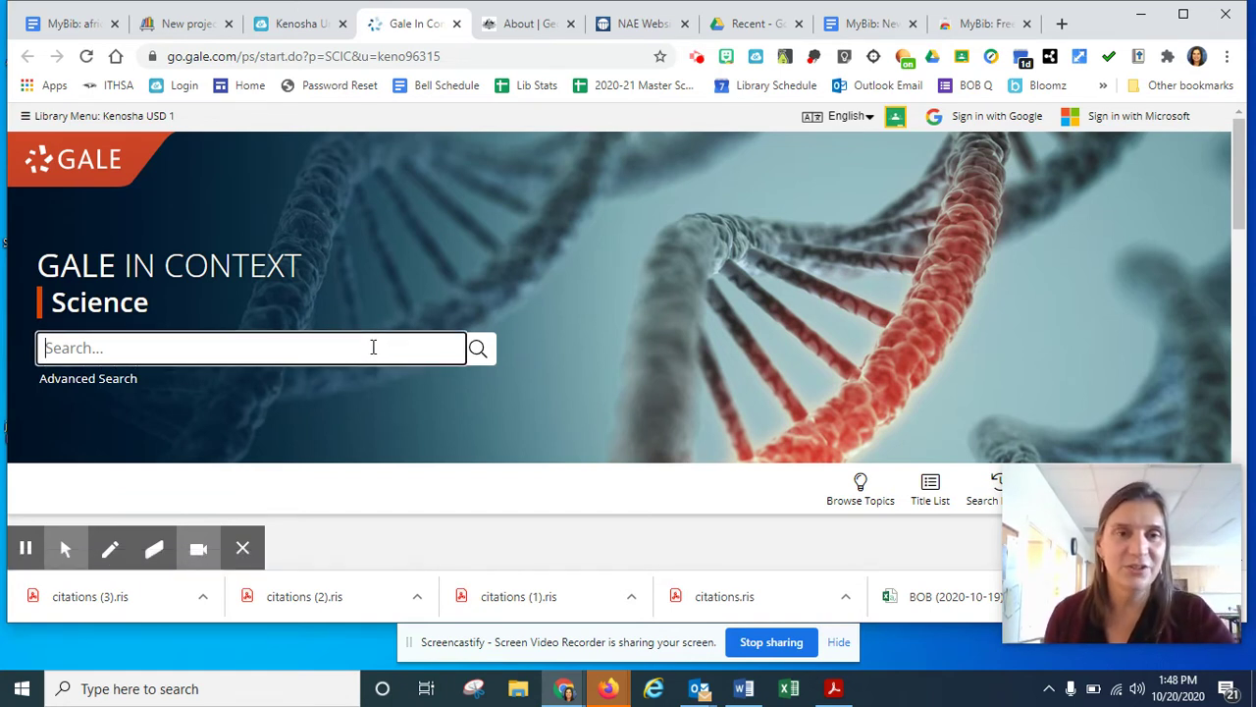
type("tsunami")
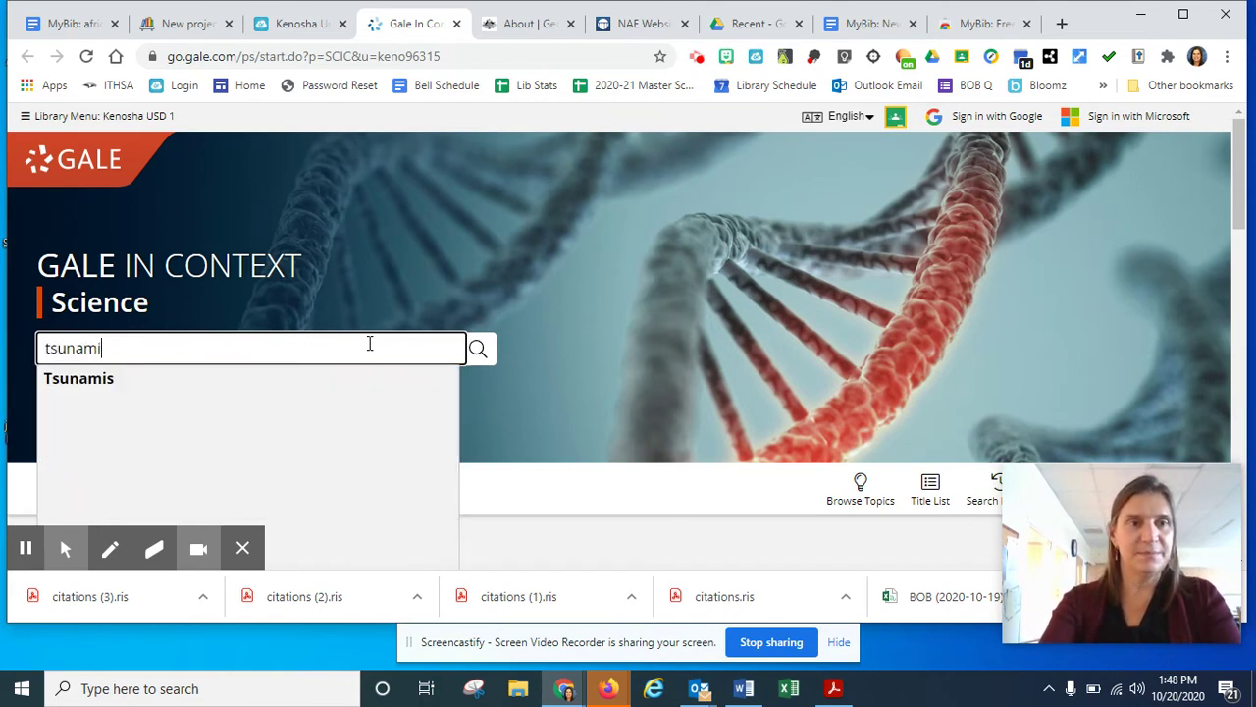
key("Return")
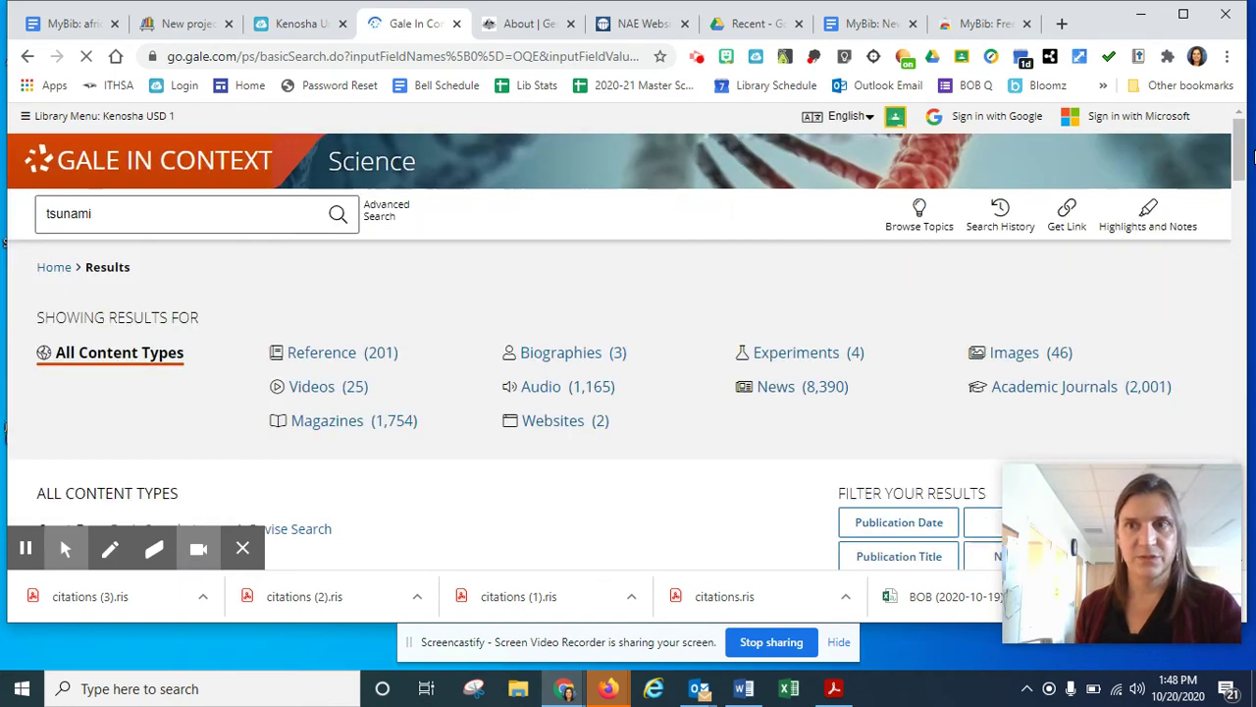
Narrow the tsunami results to images and open the "Tsunami" photograph from World of Earth Science.
scroll(884, 246, "down", 1)
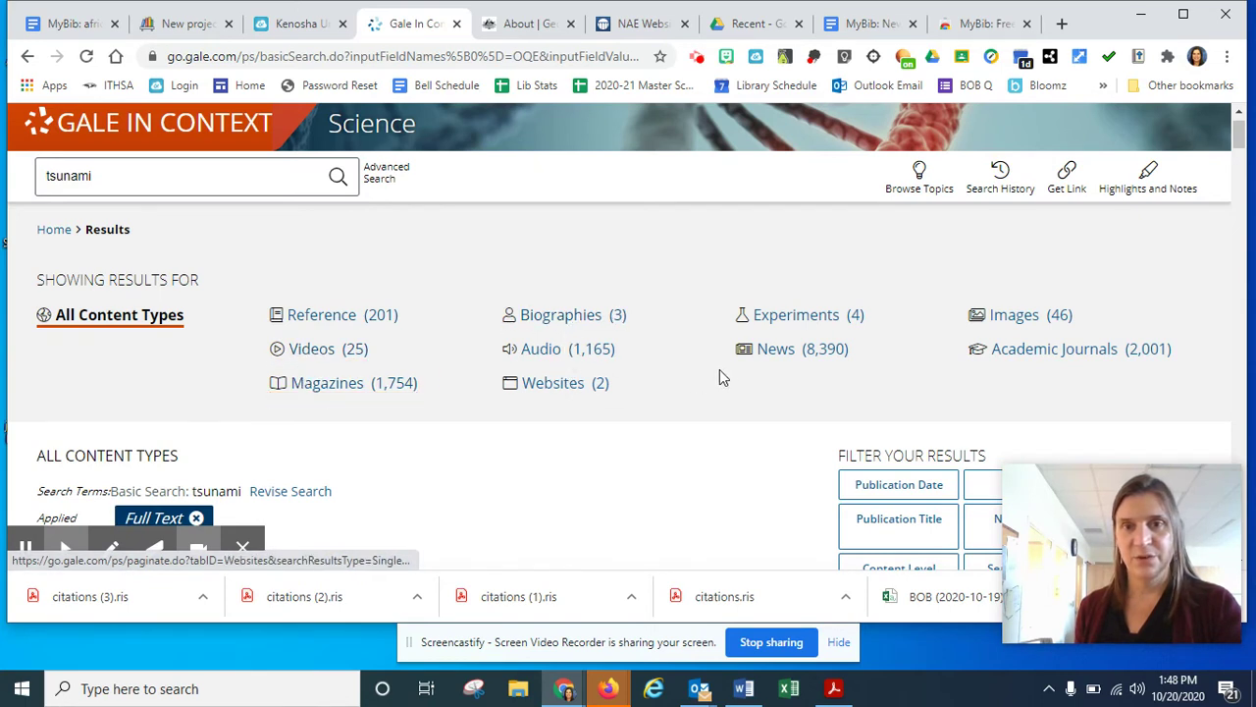
left_click(1016, 322)
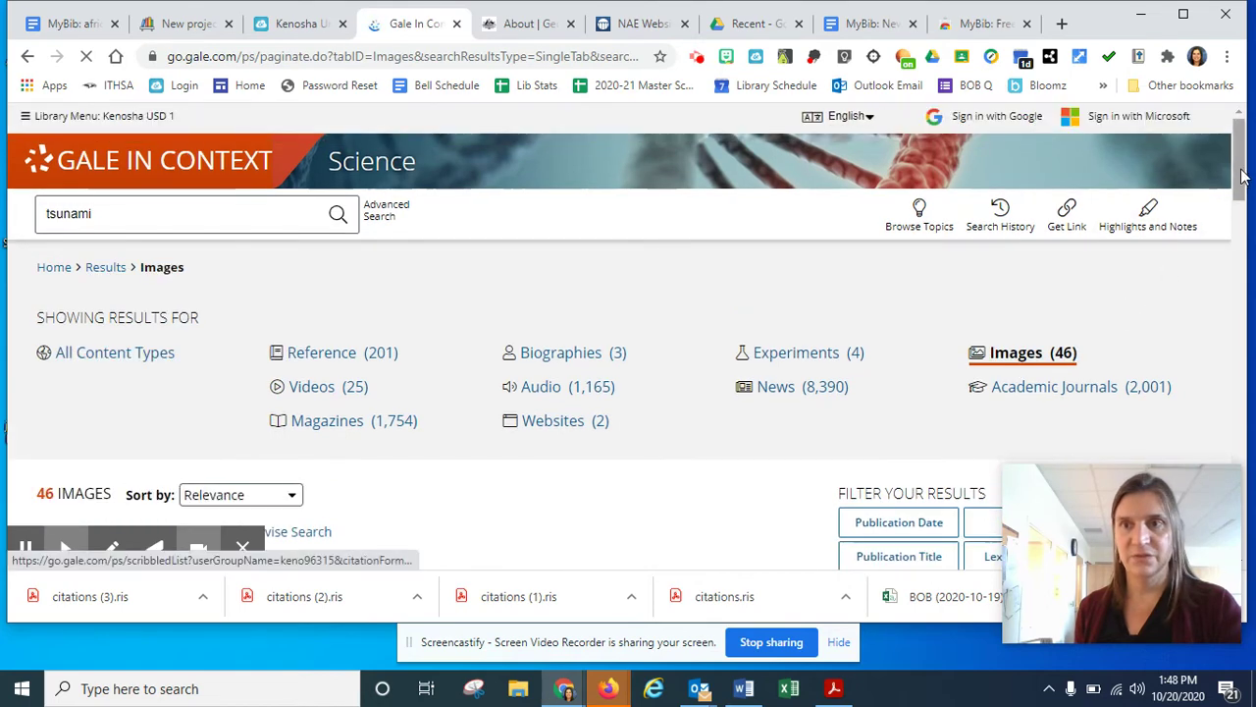
left_click_drag(1242, 167, 1254, 278)
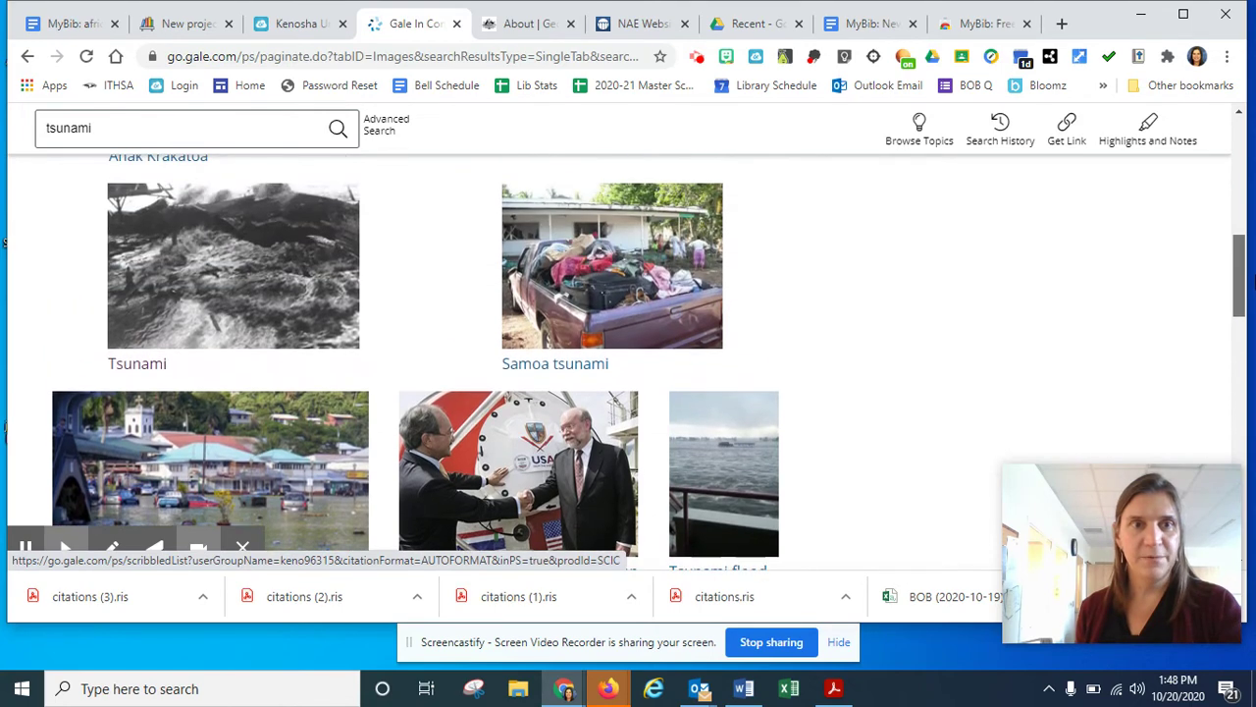
left_click(123, 364)
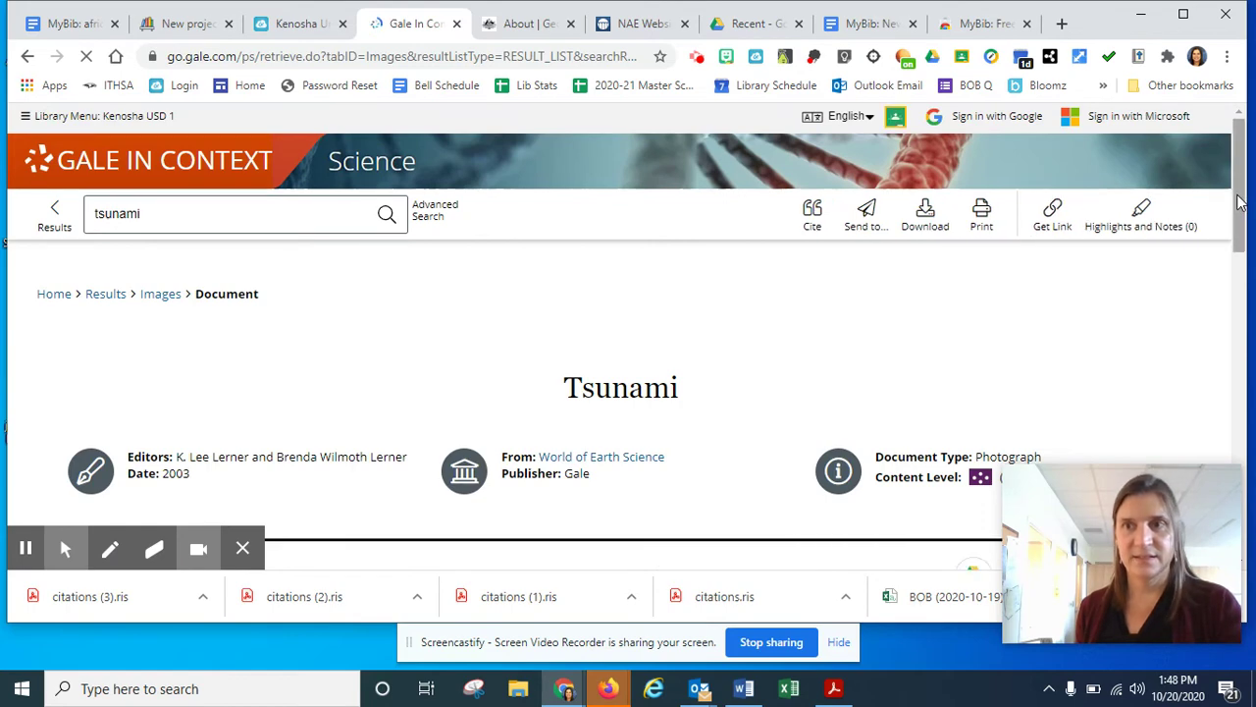
scroll(1241, 221, "down", 1)
left_click_drag(1241, 222, 1239, 191)
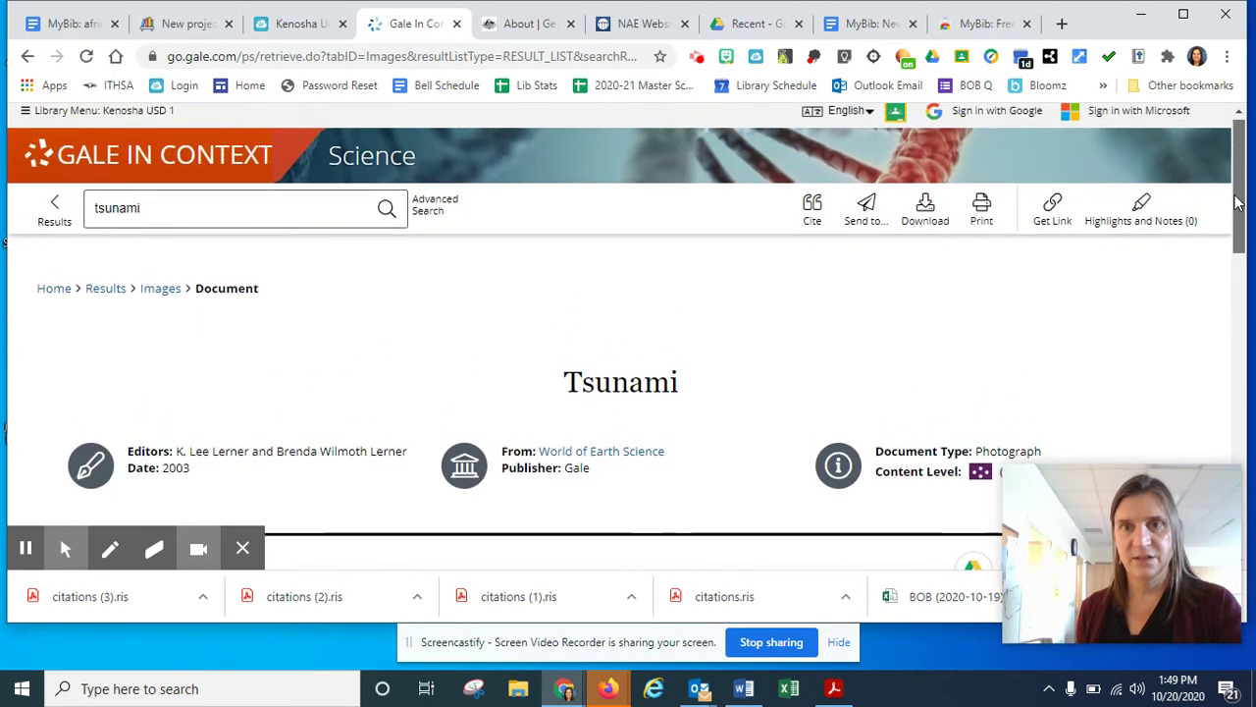
Export the photograph's MLA 8th Edition citation to Google Drive with the school account, and try out selecting the citation text.
left_click(813, 210)
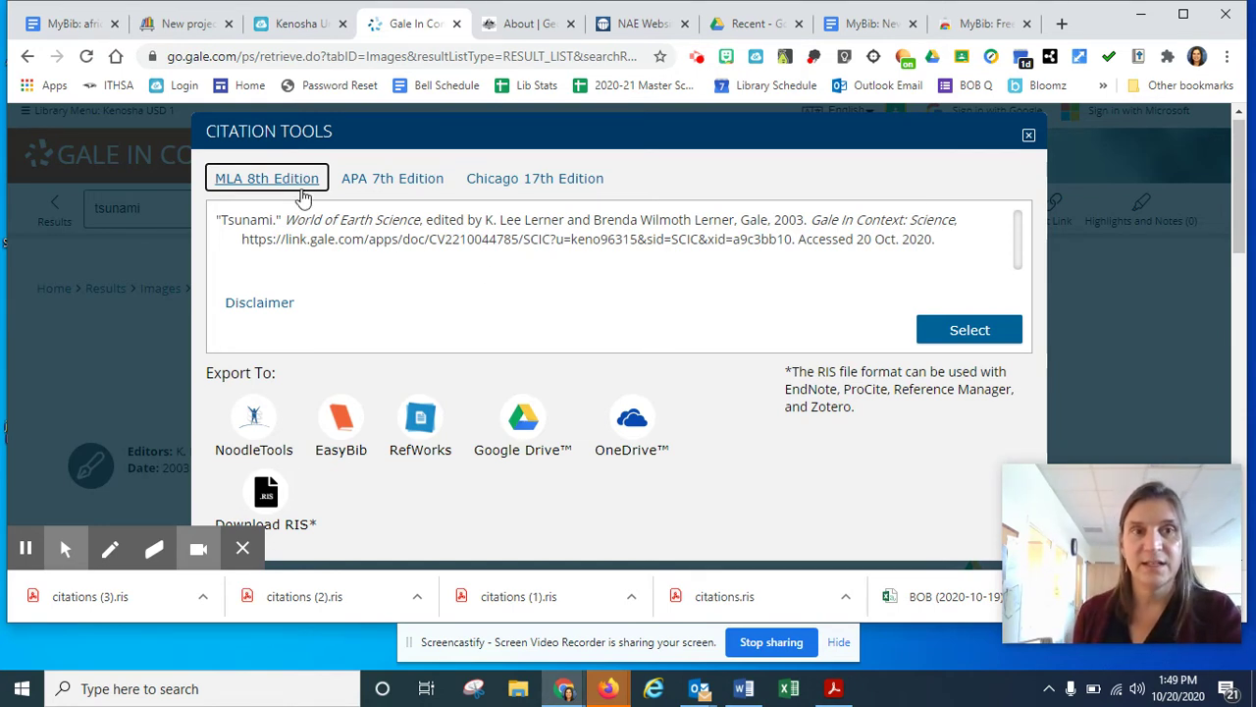
left_click(376, 187)
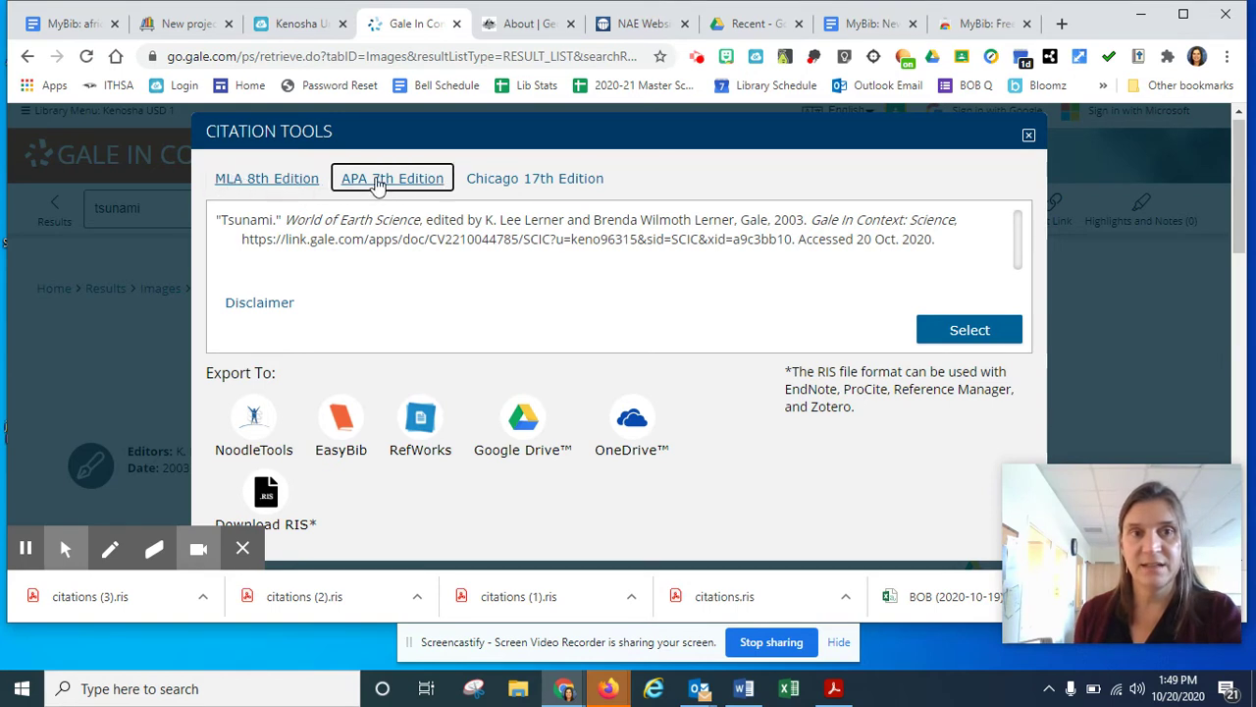
left_click(272, 184)
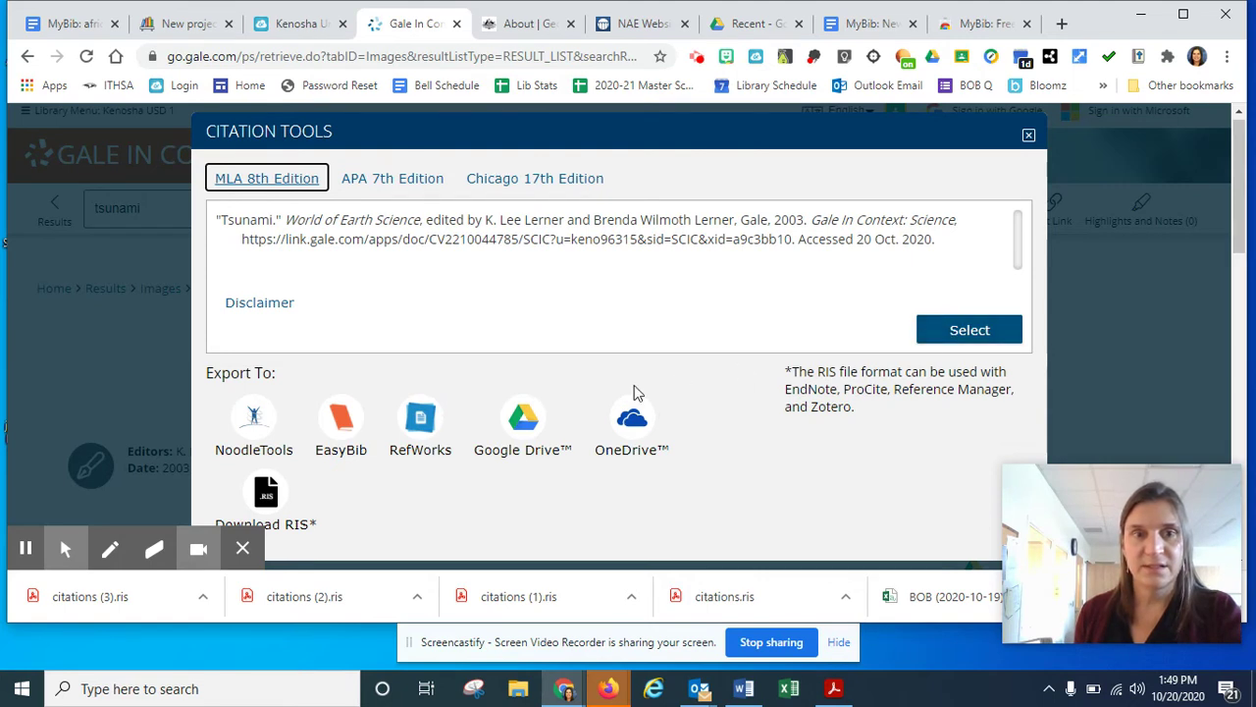
left_click(518, 422)
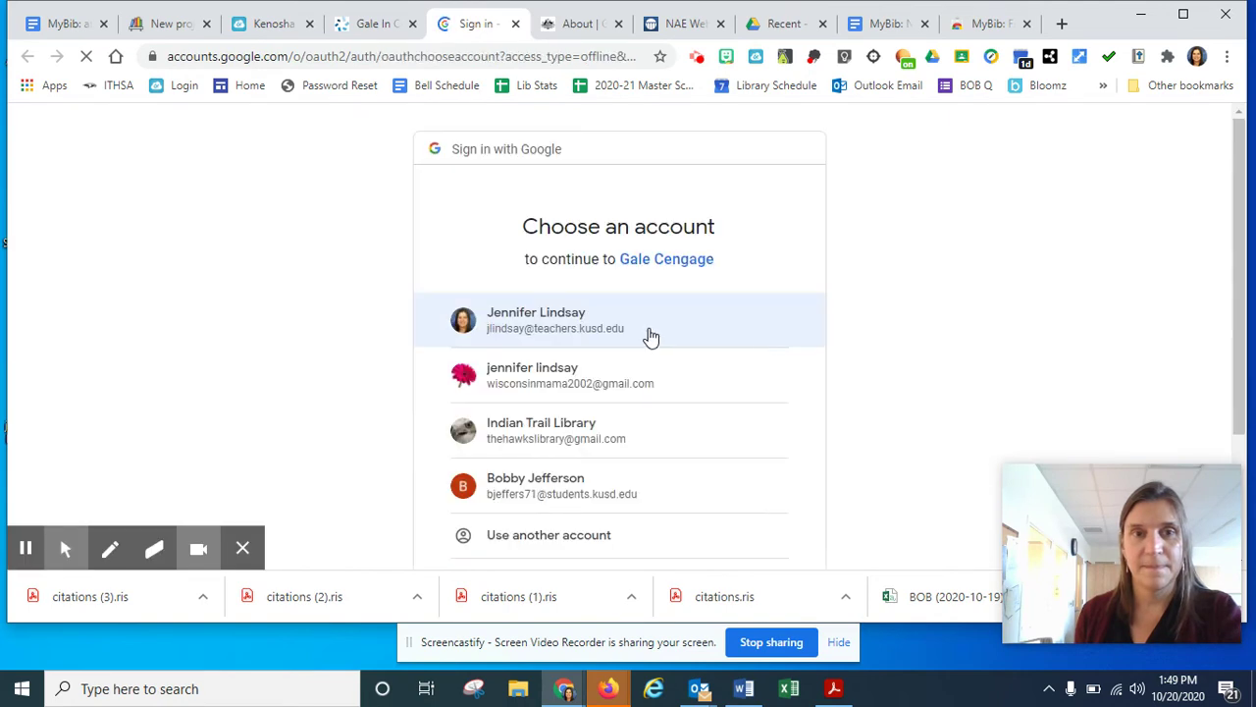
left_click(598, 328)
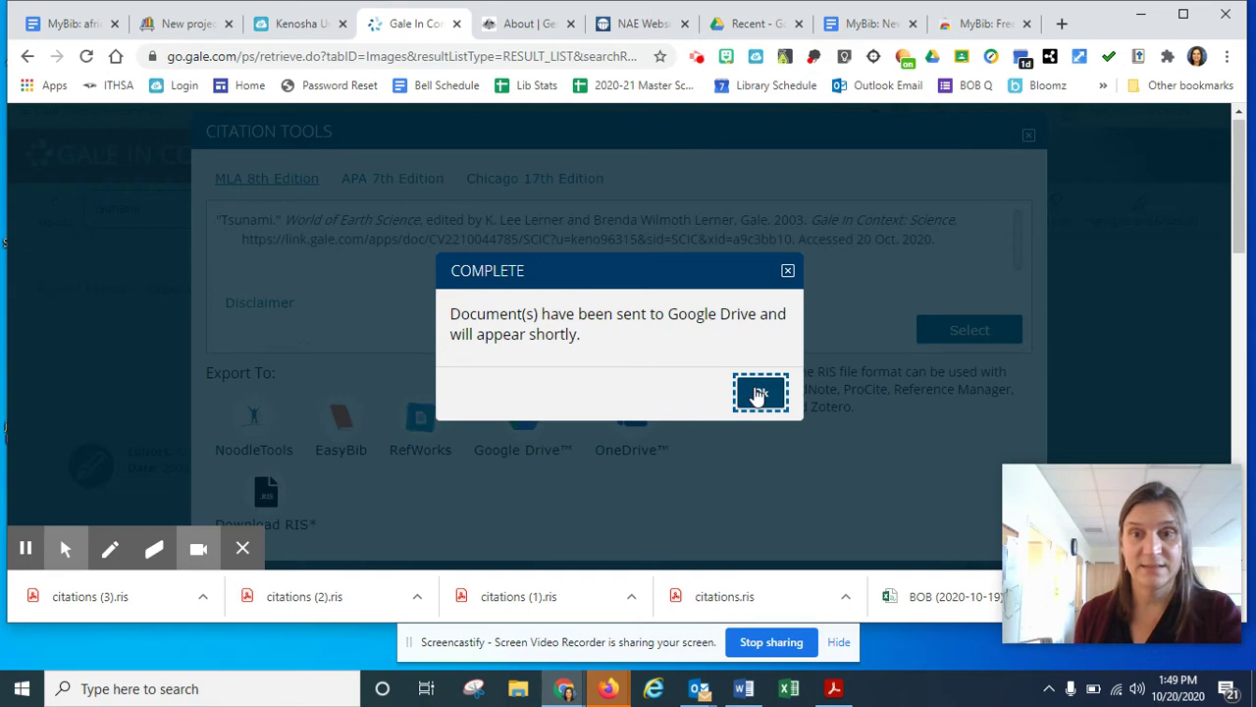
left_click(760, 394)
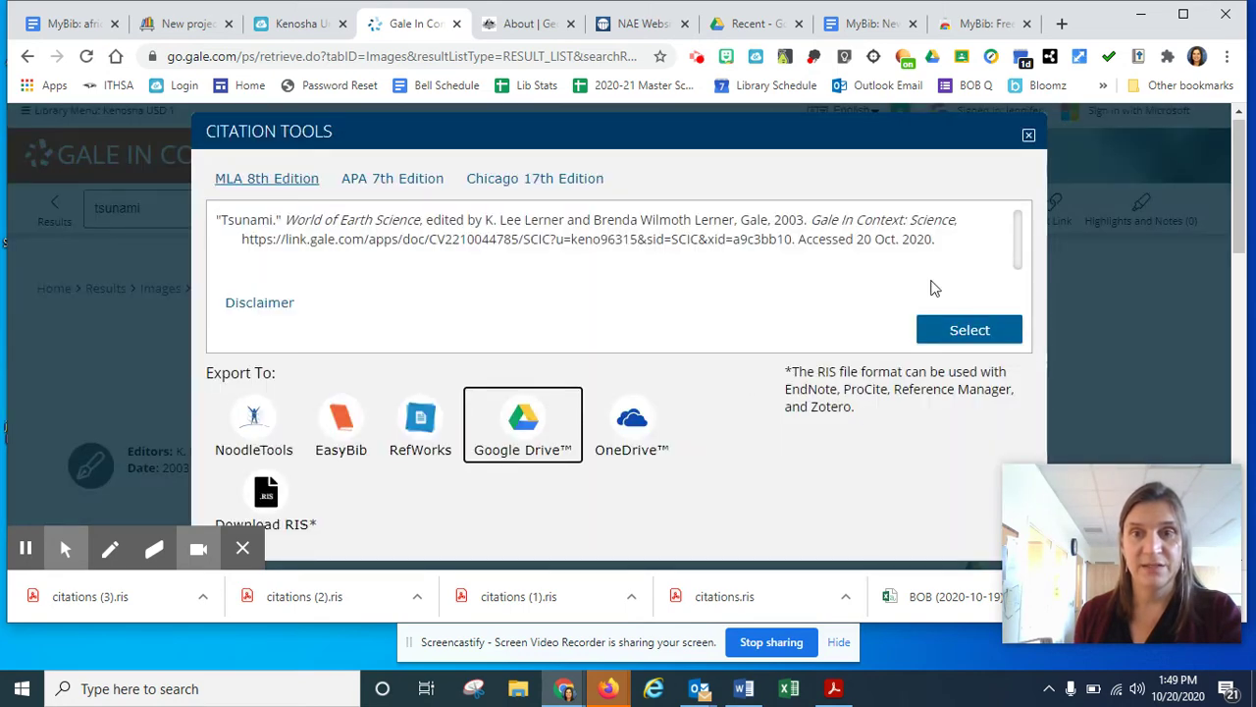
left_click(962, 330)
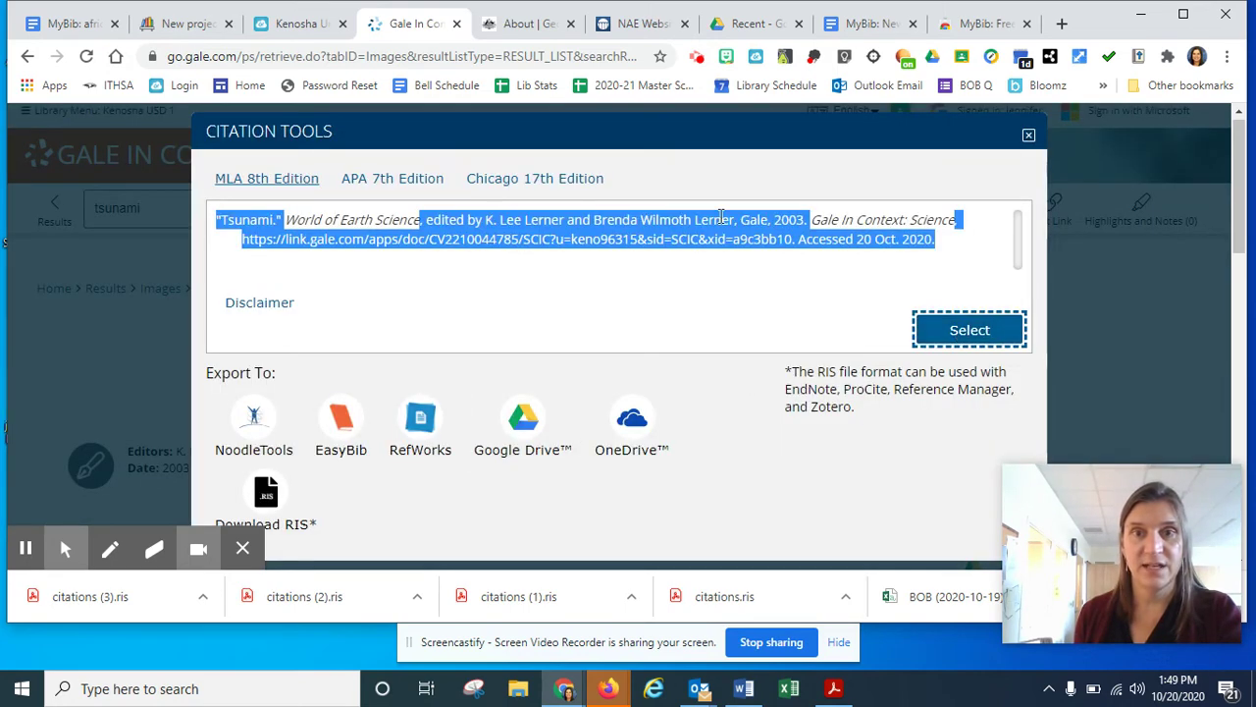
left_click(852, 317)
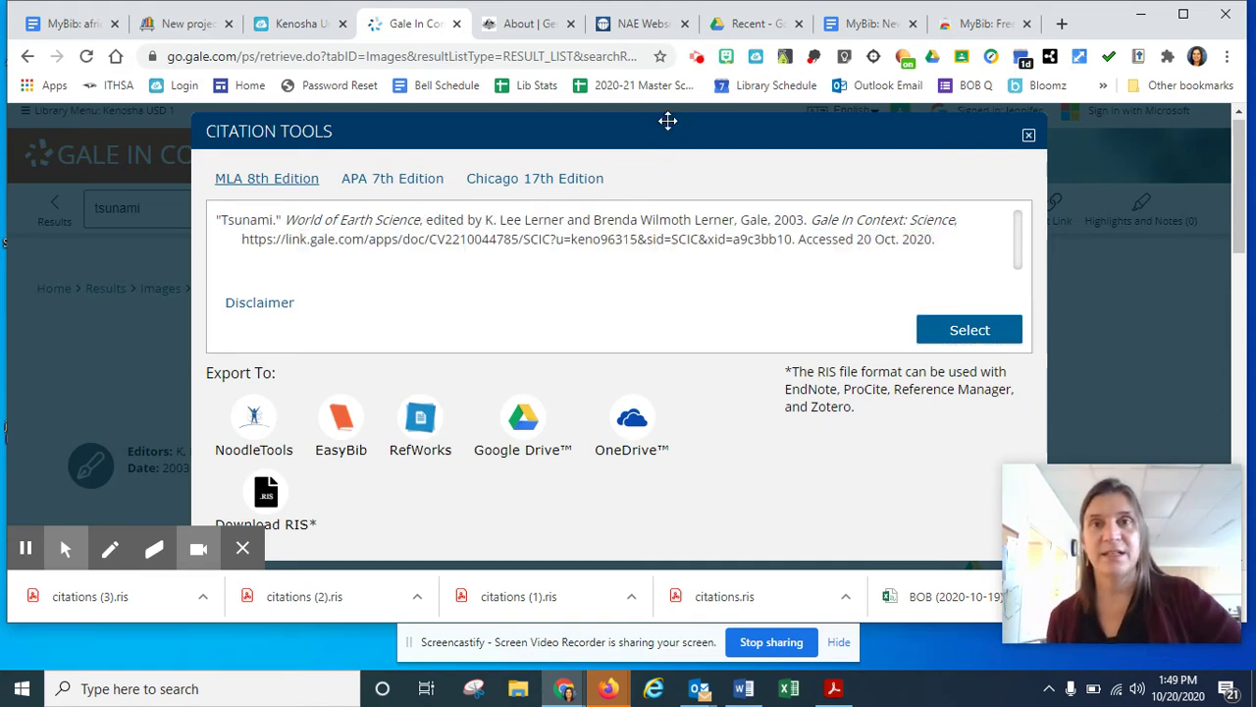
Switch to Google Drive, reload the recent files, and open the exported "Citations - MLA8-Tsunami" document.
left_click(760, 24)
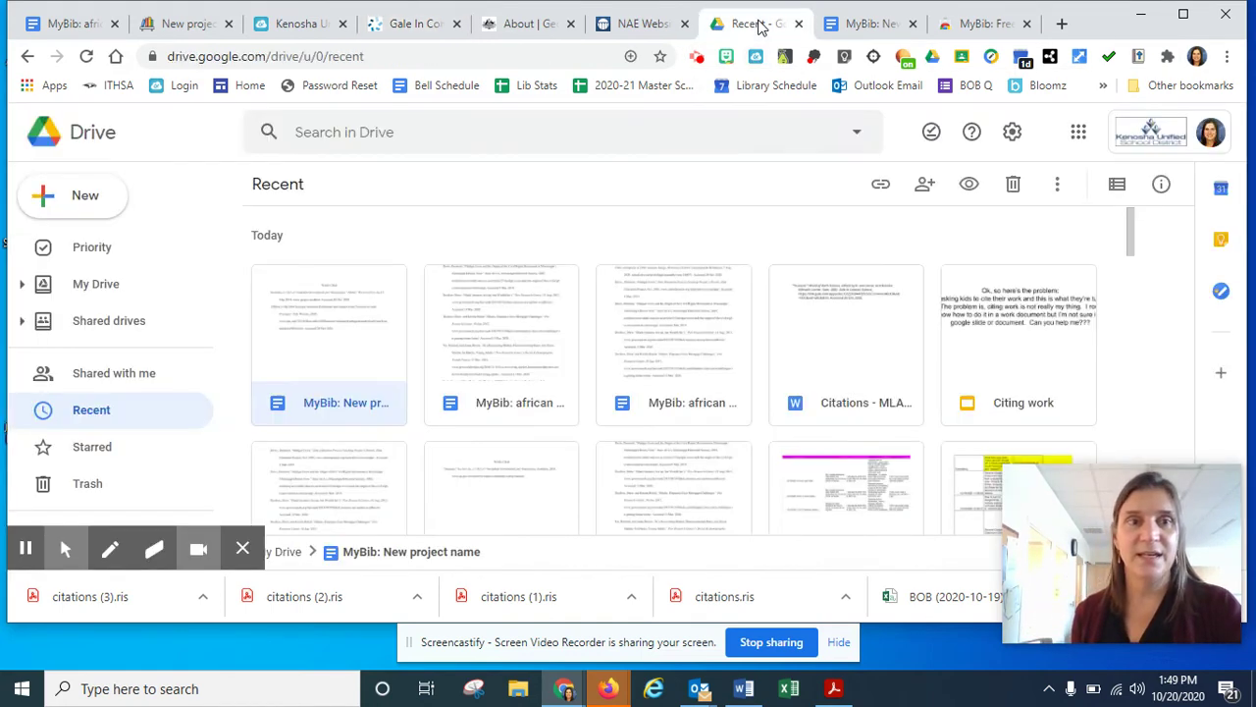
left_click(87, 410)
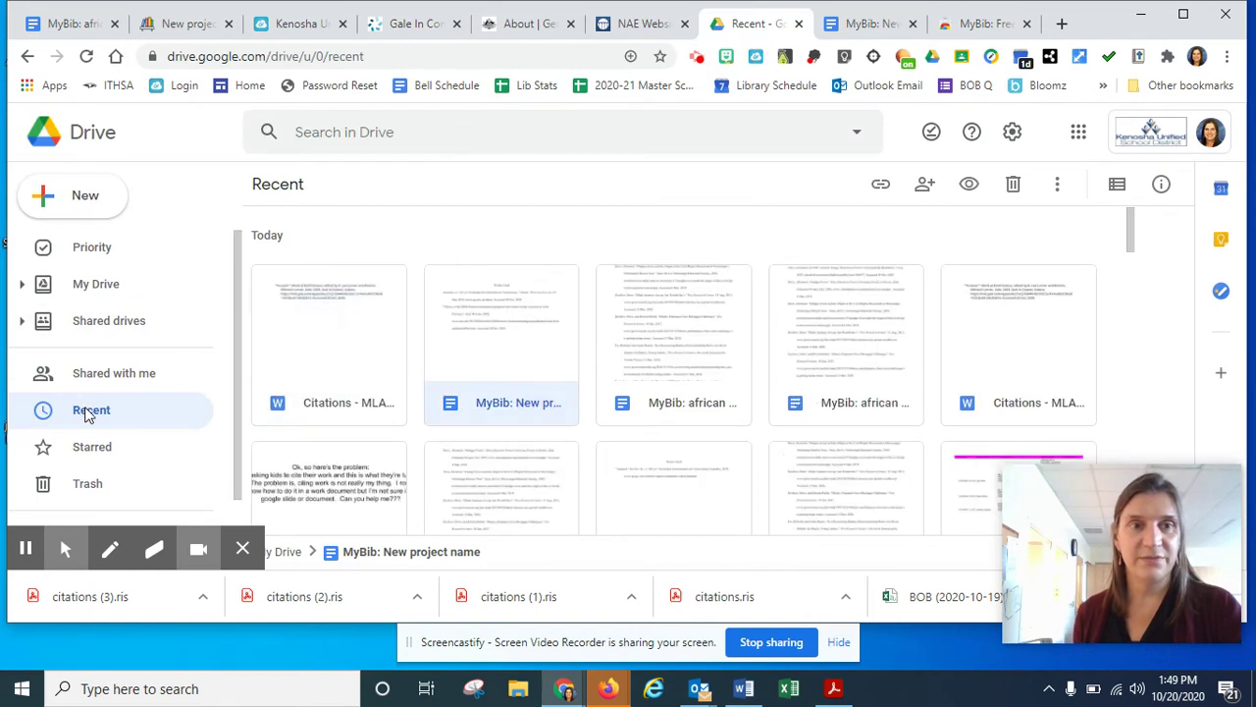
double_click(327, 327)
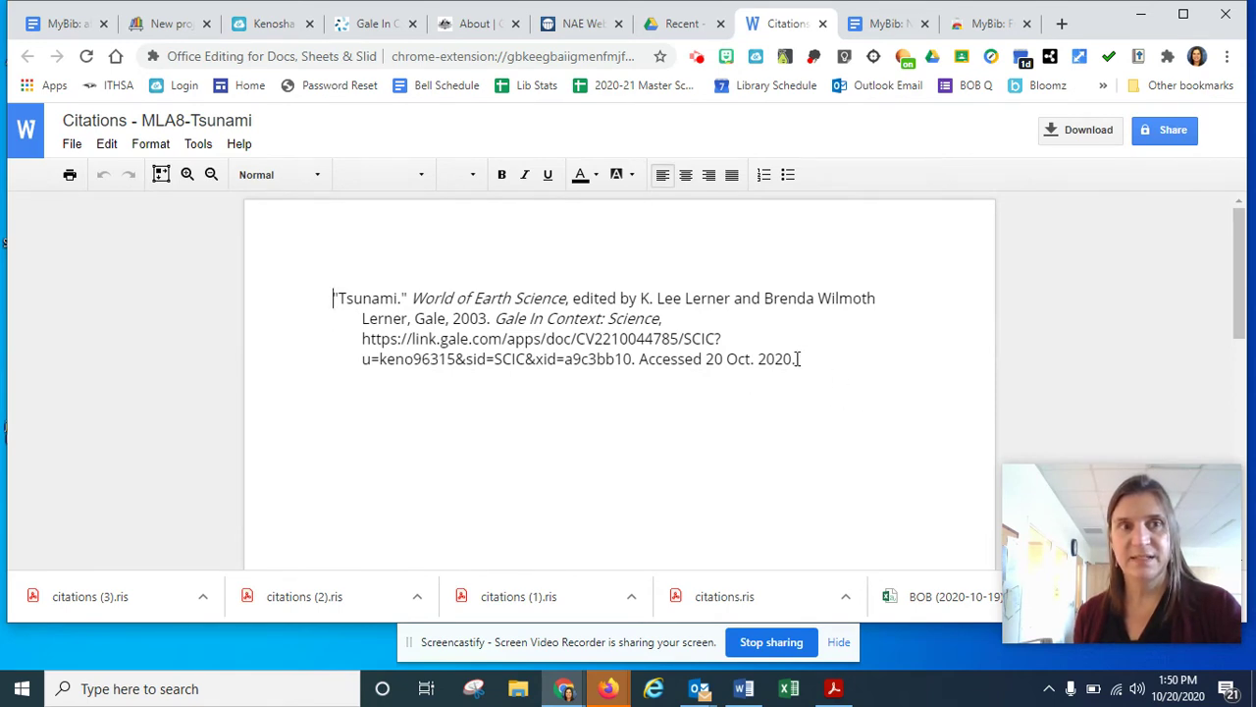
Copy the entire "Tsunami" citation from the exported document.
left_click_drag(799, 359, 322, 290)
left_click(334, 298, "shift")
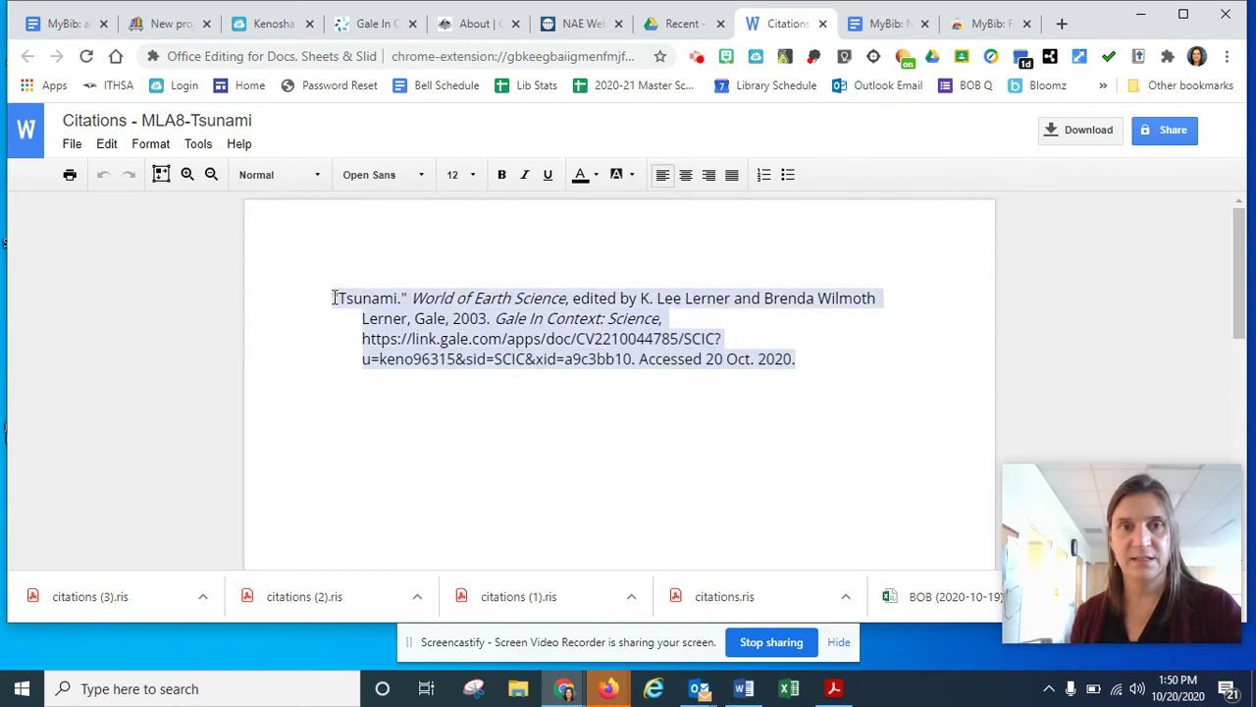
right_click(423, 312)
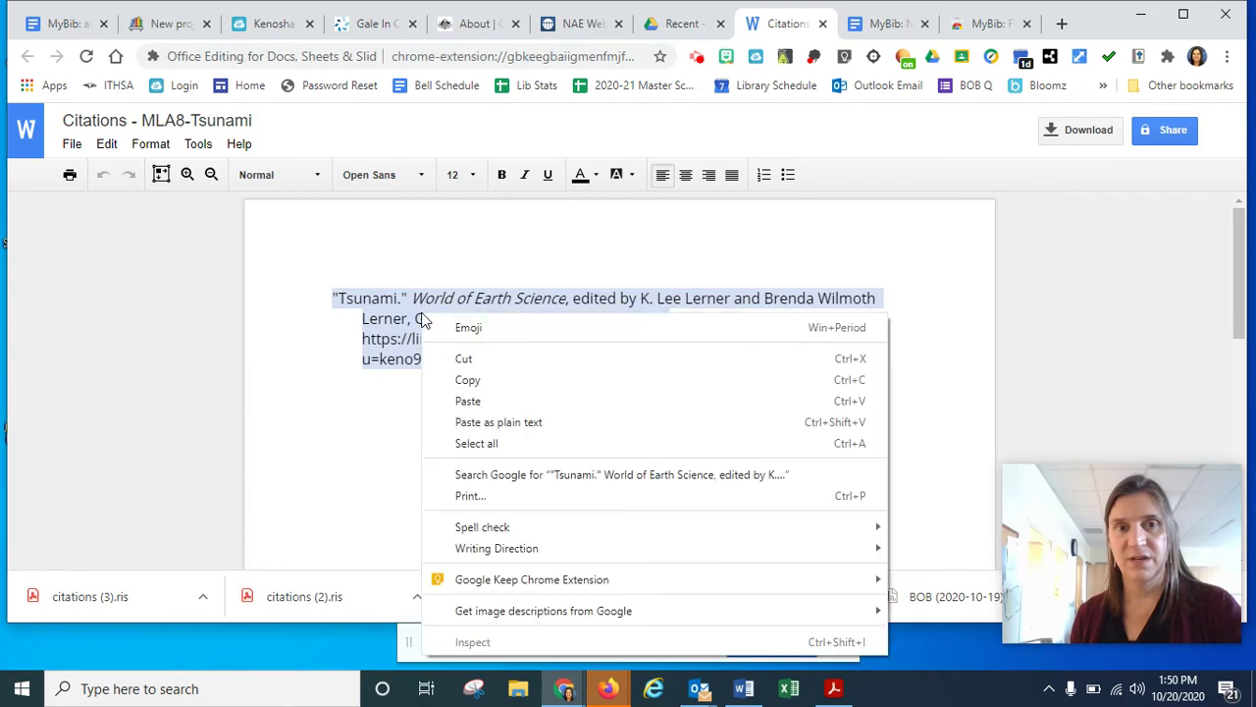
left_click(469, 383)
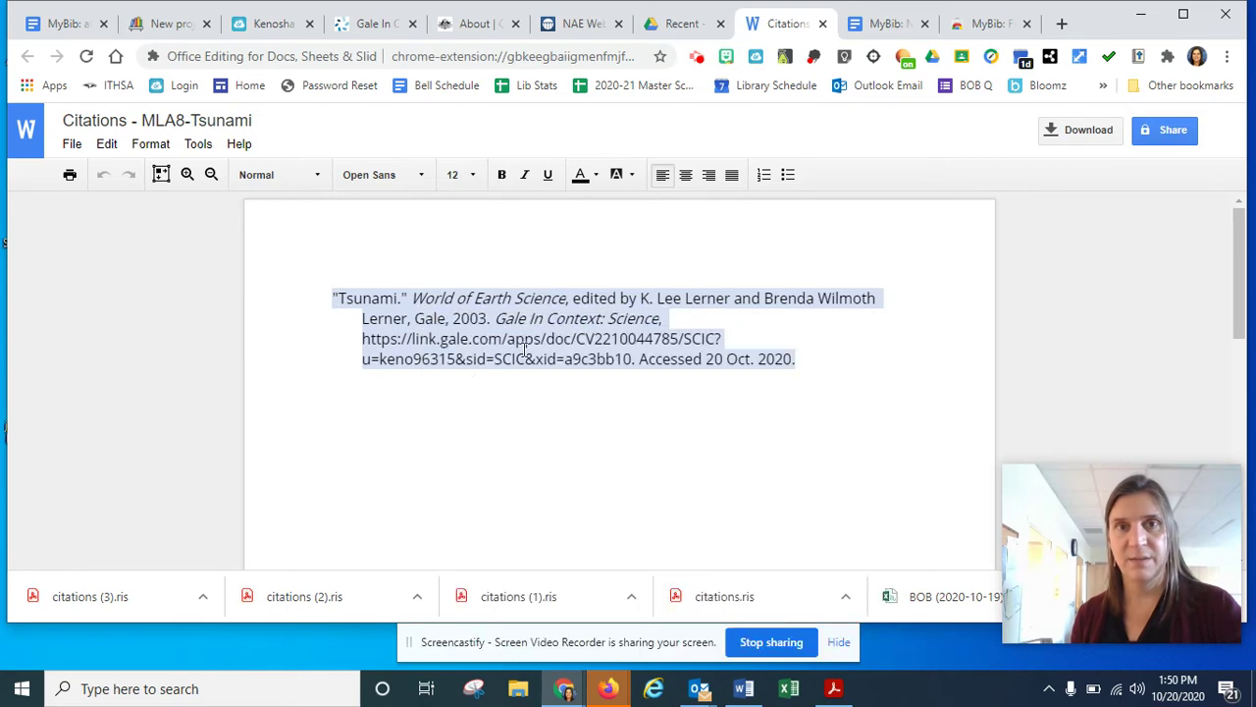
Paste the copied citation on a new line after the NAE Website entry in the "MyBib: New project name" Works Cited.
left_click(880, 23)
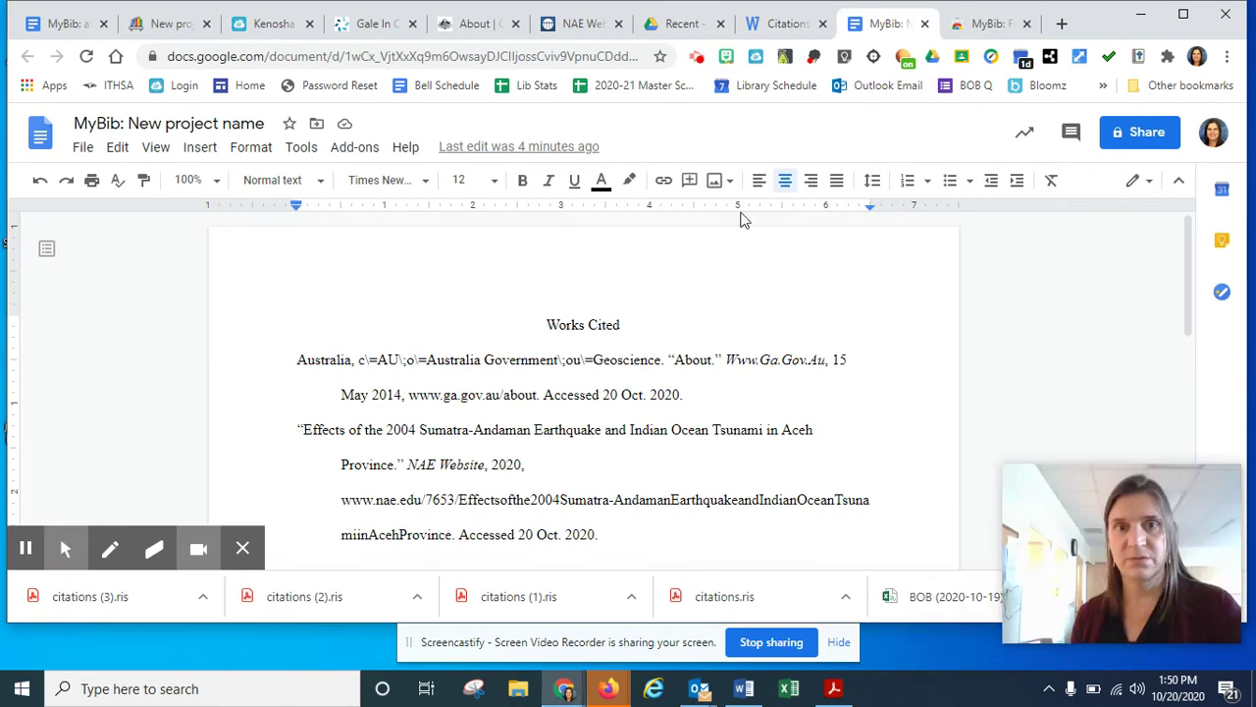
left_click(780, 24)
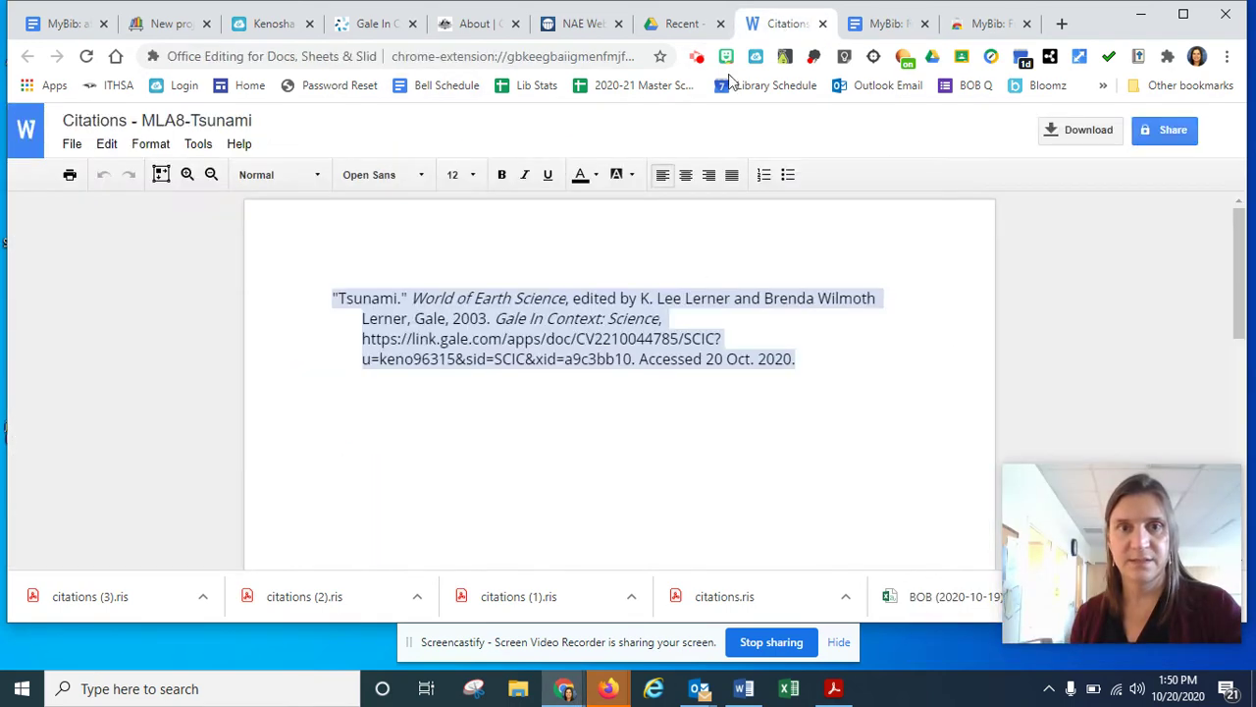
left_click(886, 23)
scroll(724, 331, "down", 1)
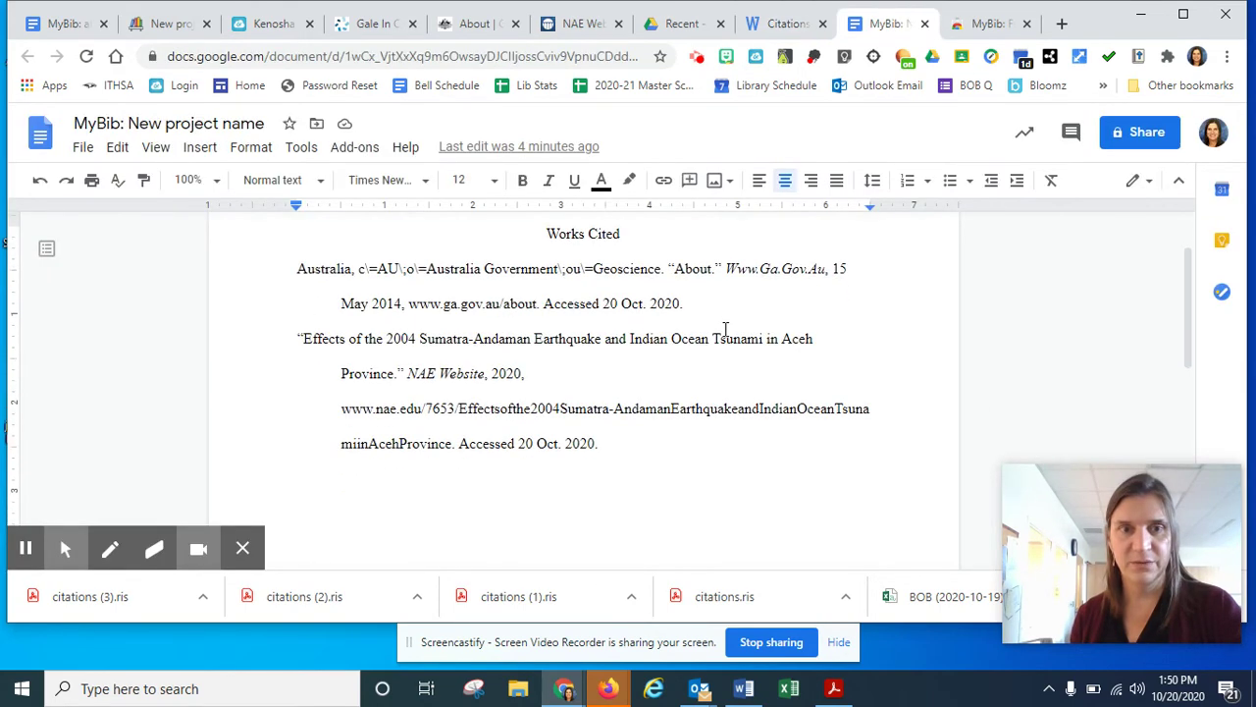
left_click(618, 444)
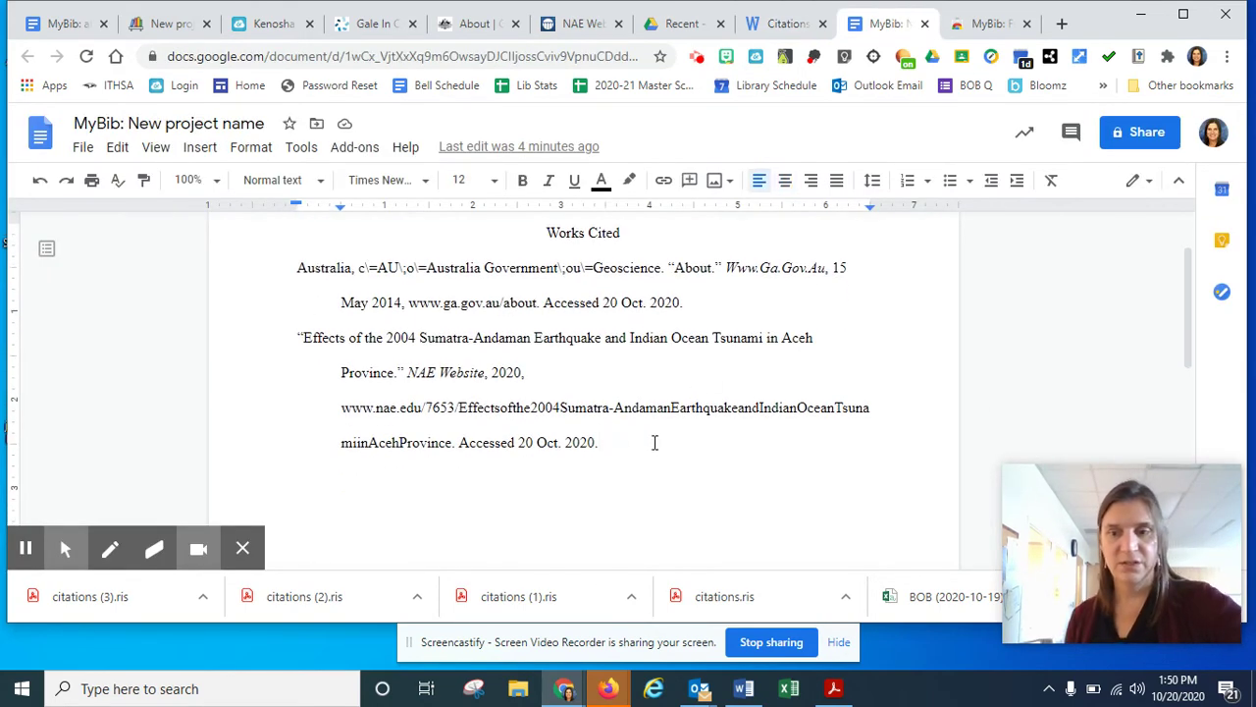
key("Return")
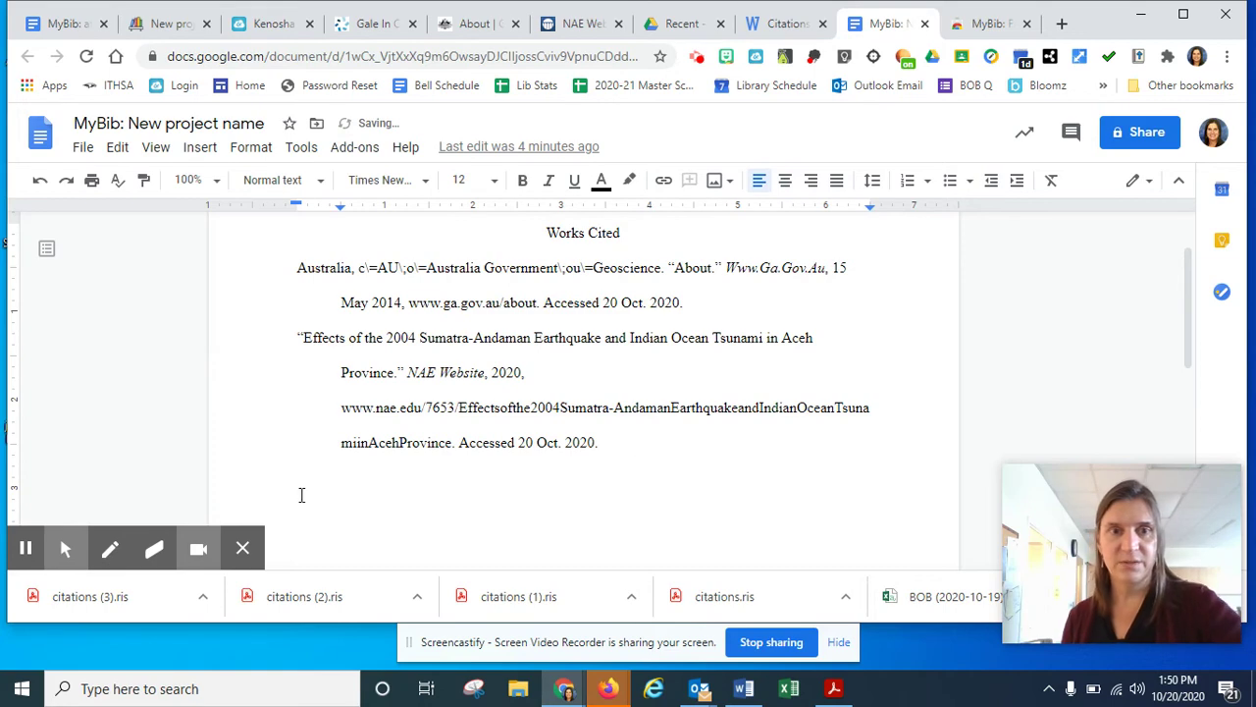
right_click(302, 477)
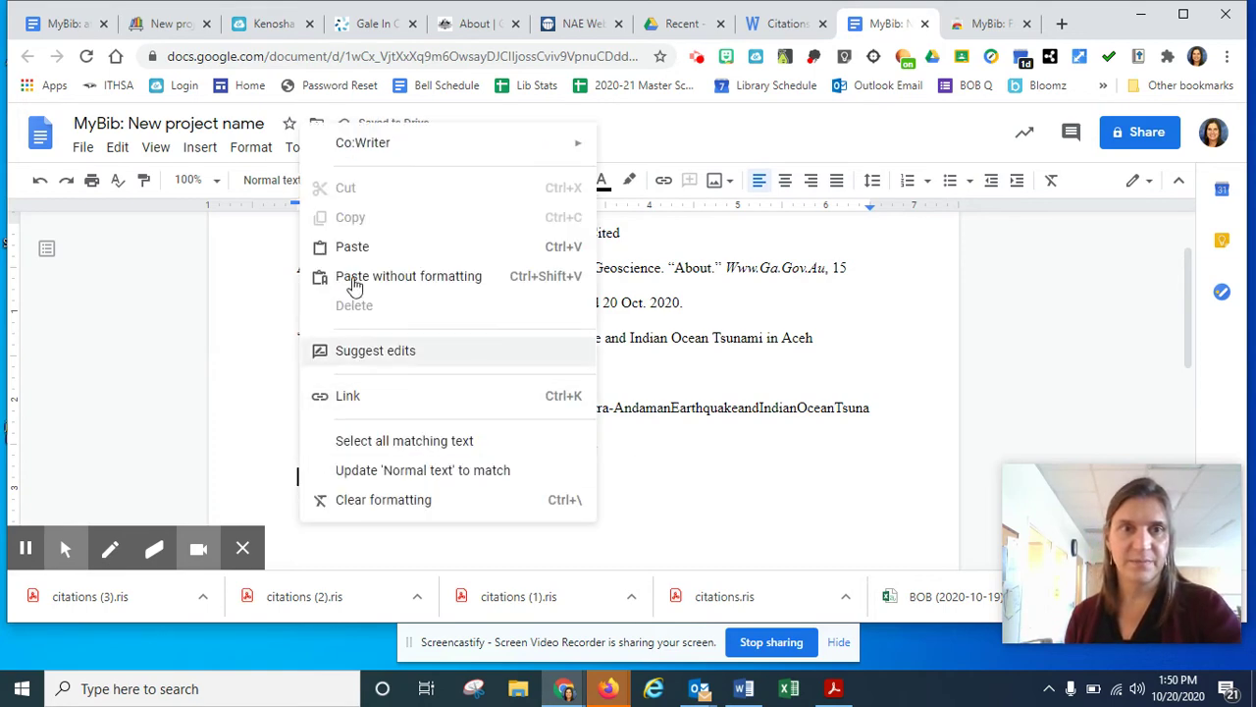
left_click(324, 247)
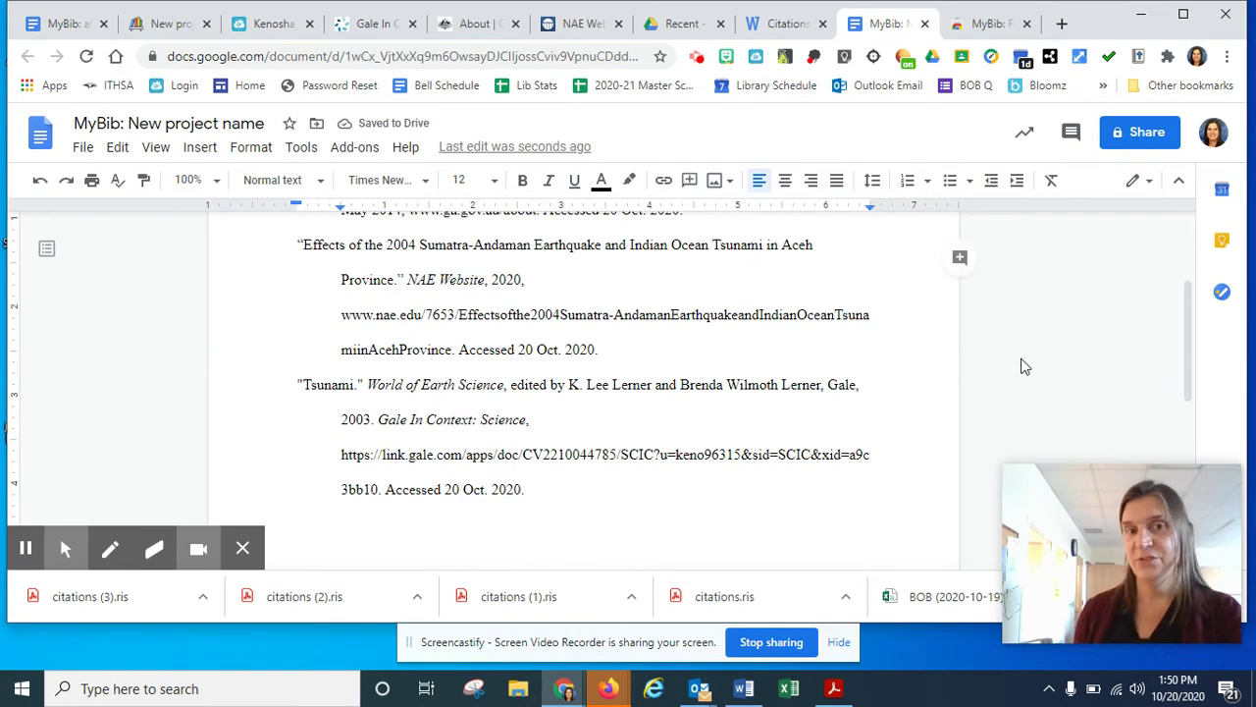
left_click(791, 23)
left_click(795, 356)
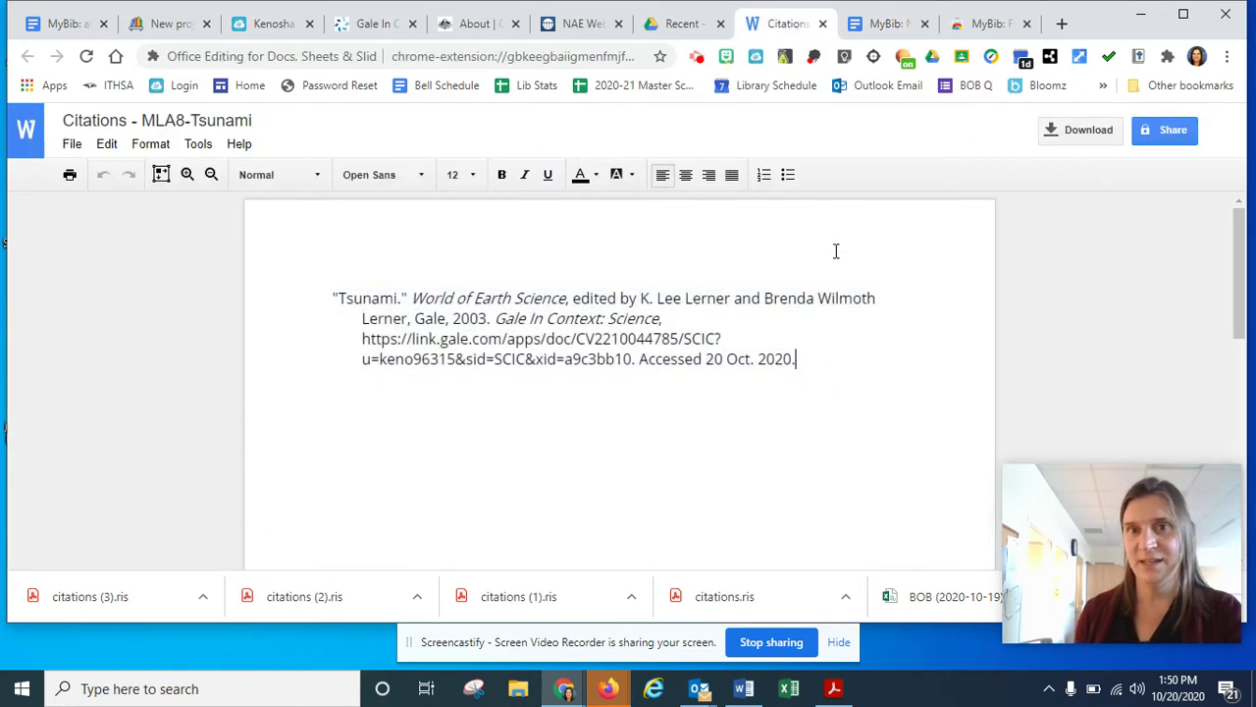
left_click(890, 29)
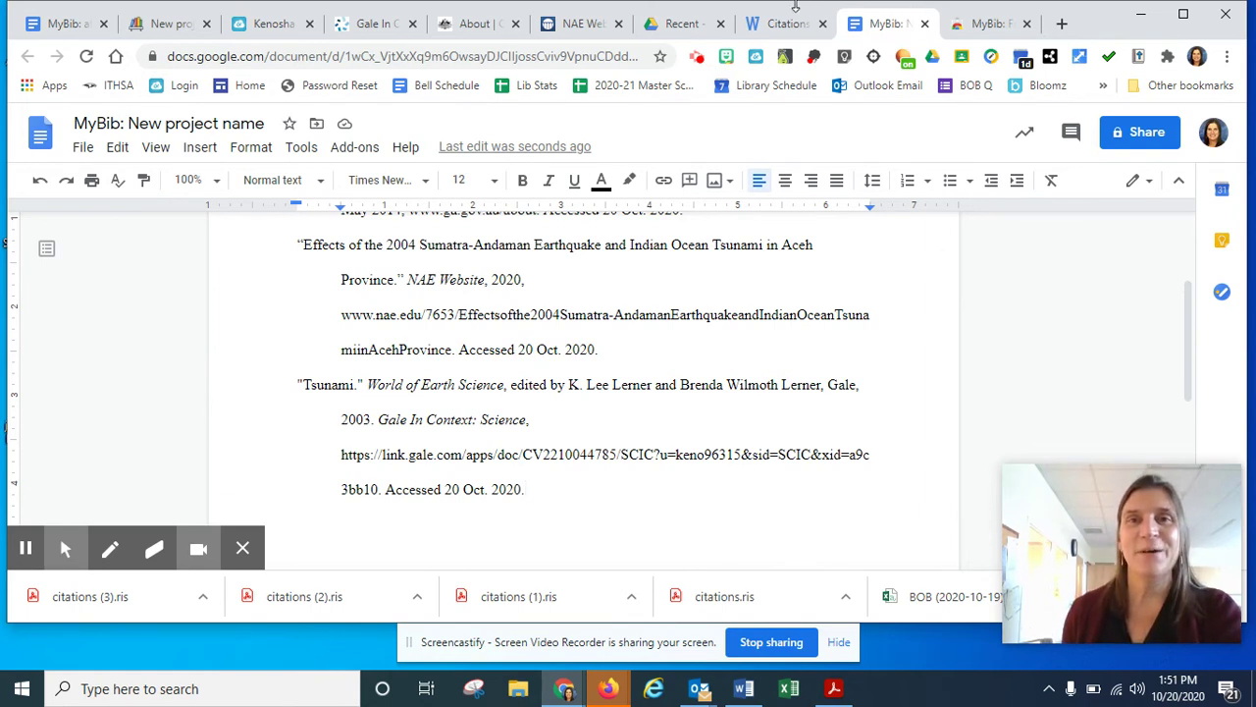
Return to Gale's Citation Tools and copy the full MLA 8th Edition "Tsunami" citation directly from the page.
left_click(366, 24)
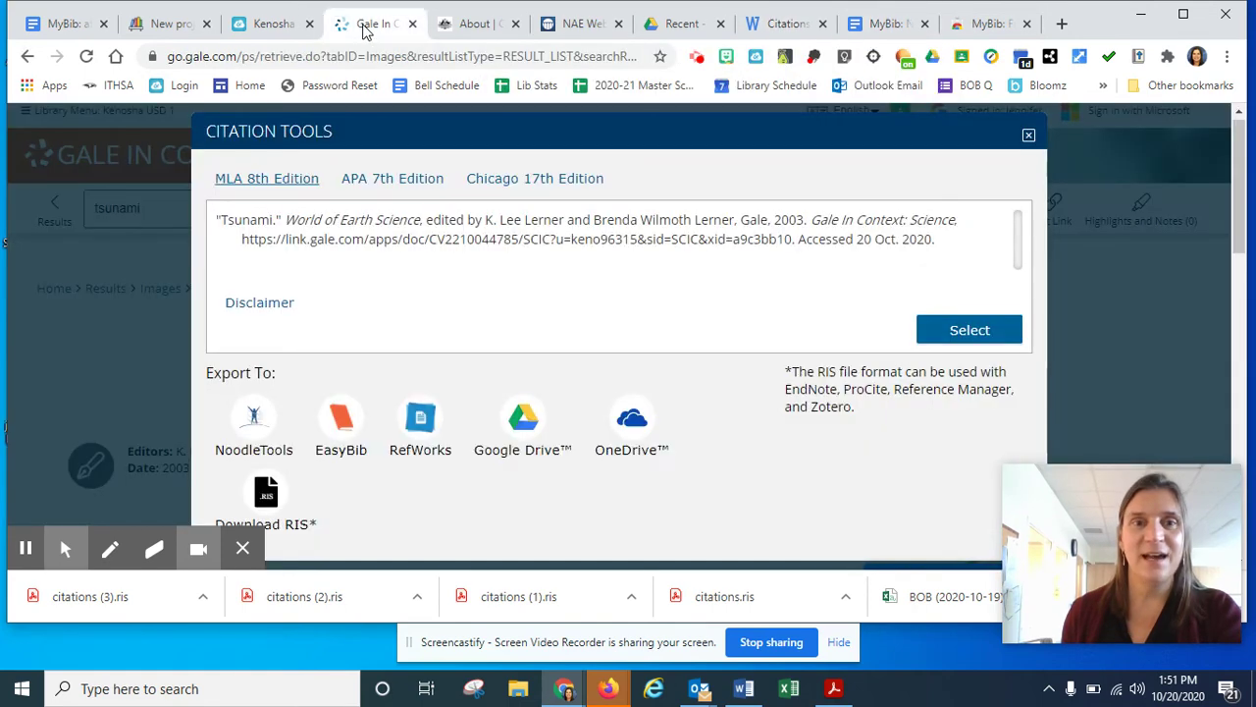
left_click(972, 334)
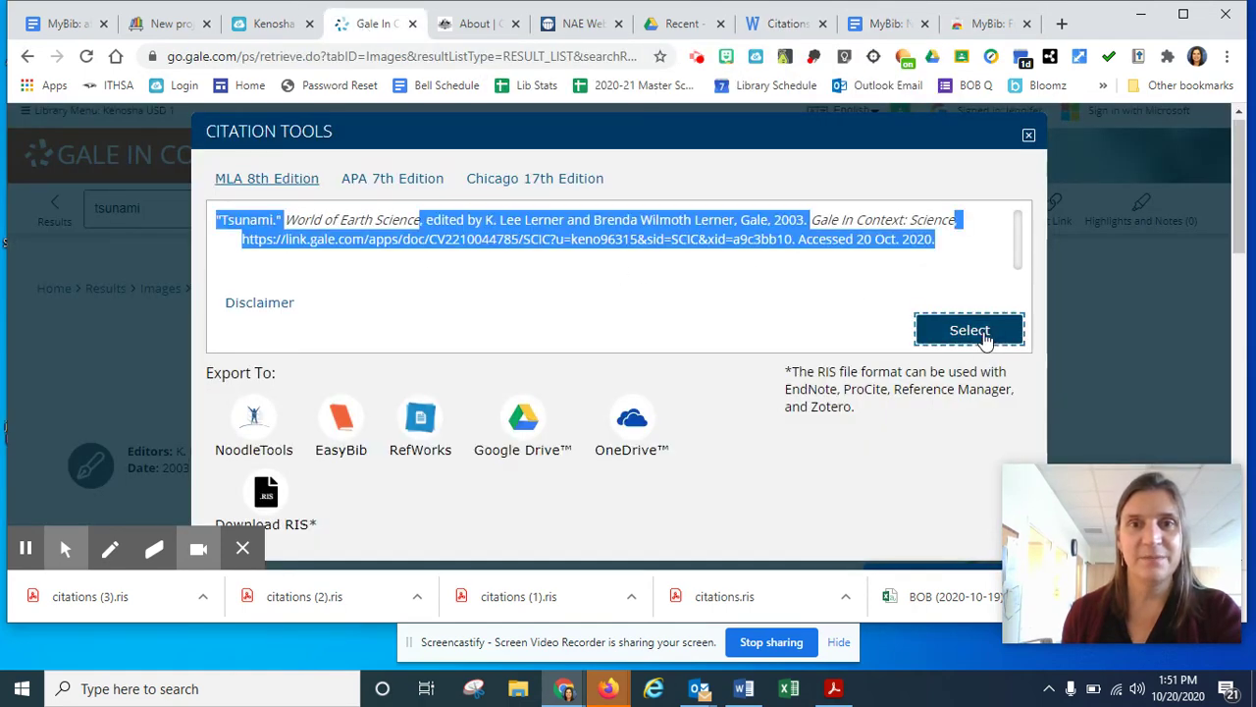
right_click(615, 218)
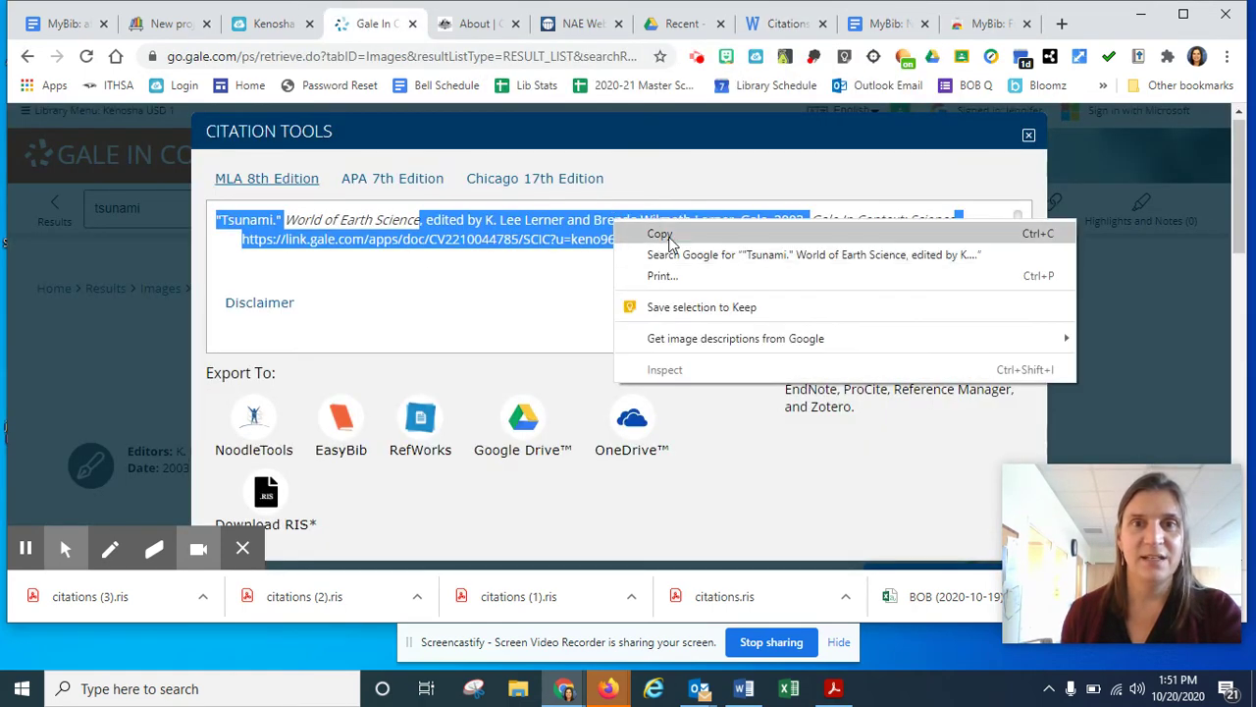
left_click(652, 236)
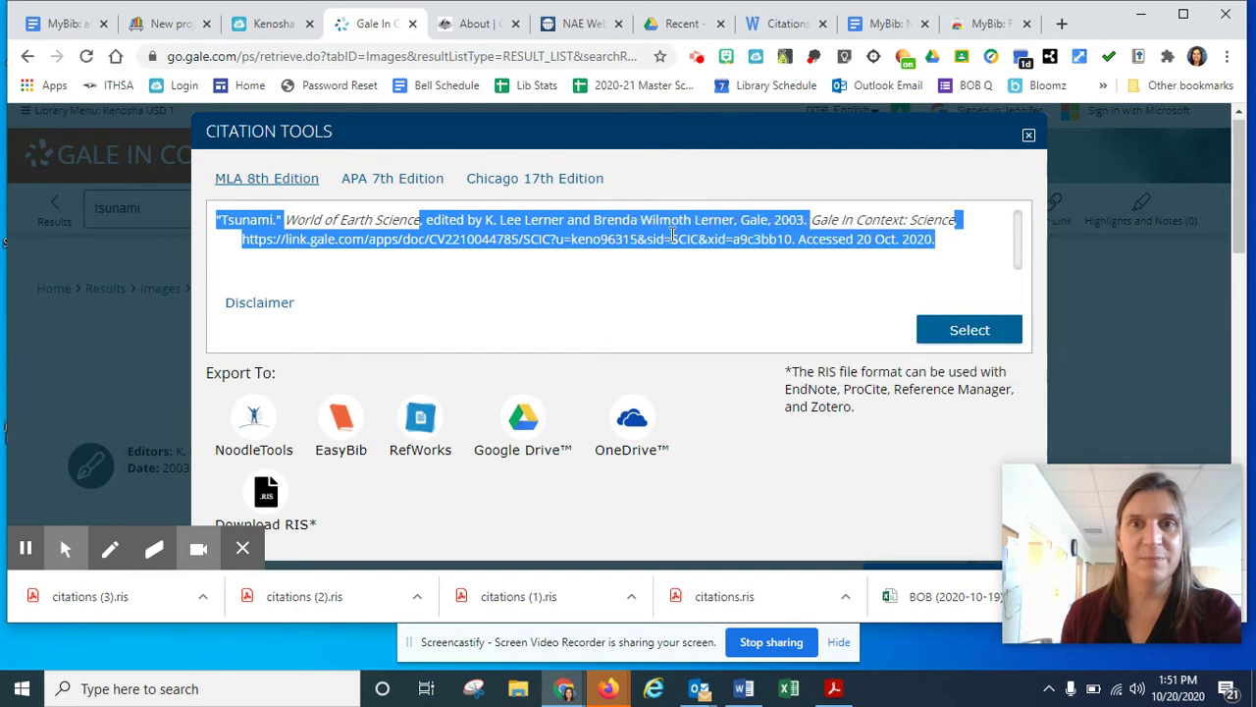
Paste the copied citation on a new line after the existing "Tsunami" entry in the "MyBib: New project name" Works Cited.
left_click(883, 26)
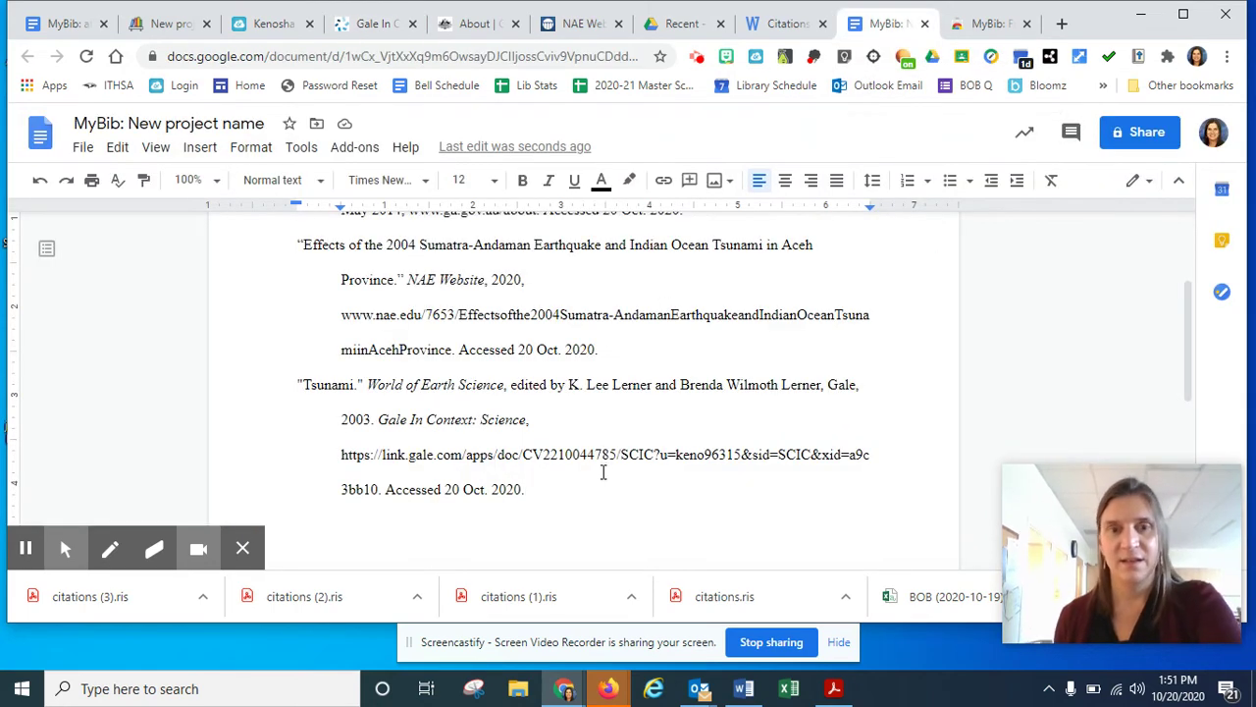
key("Return")
right_click(316, 527)
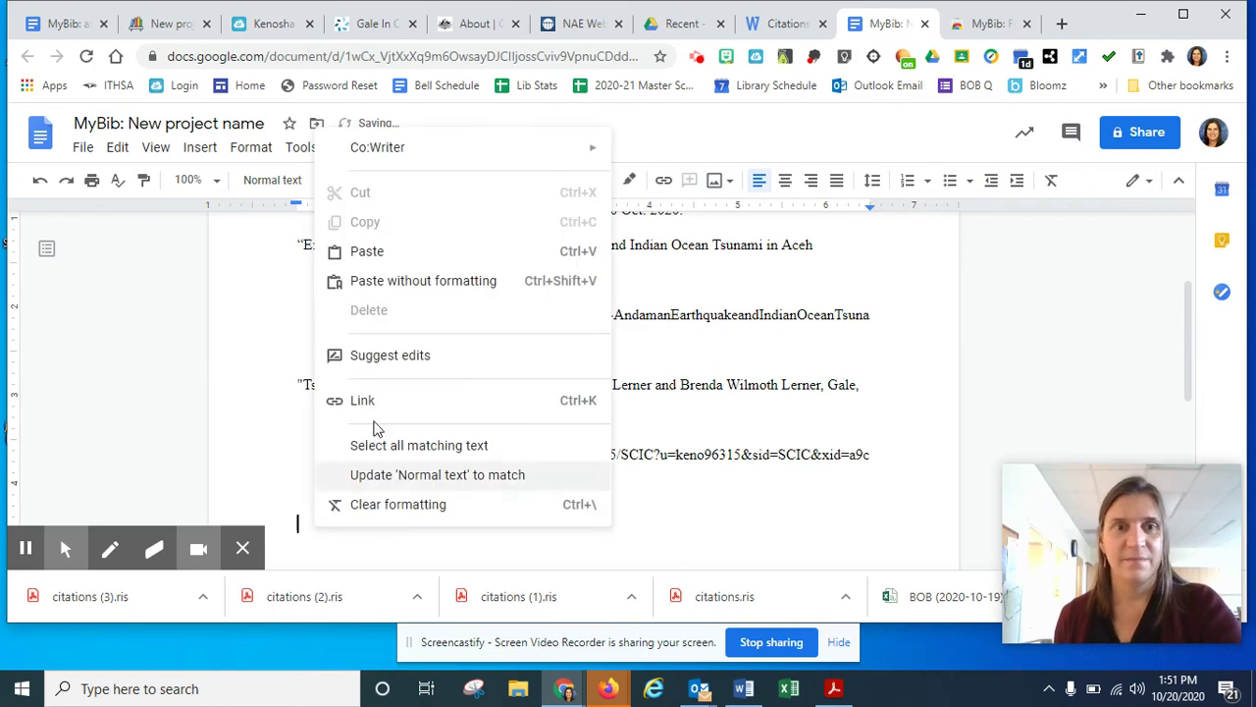
left_click(415, 261)
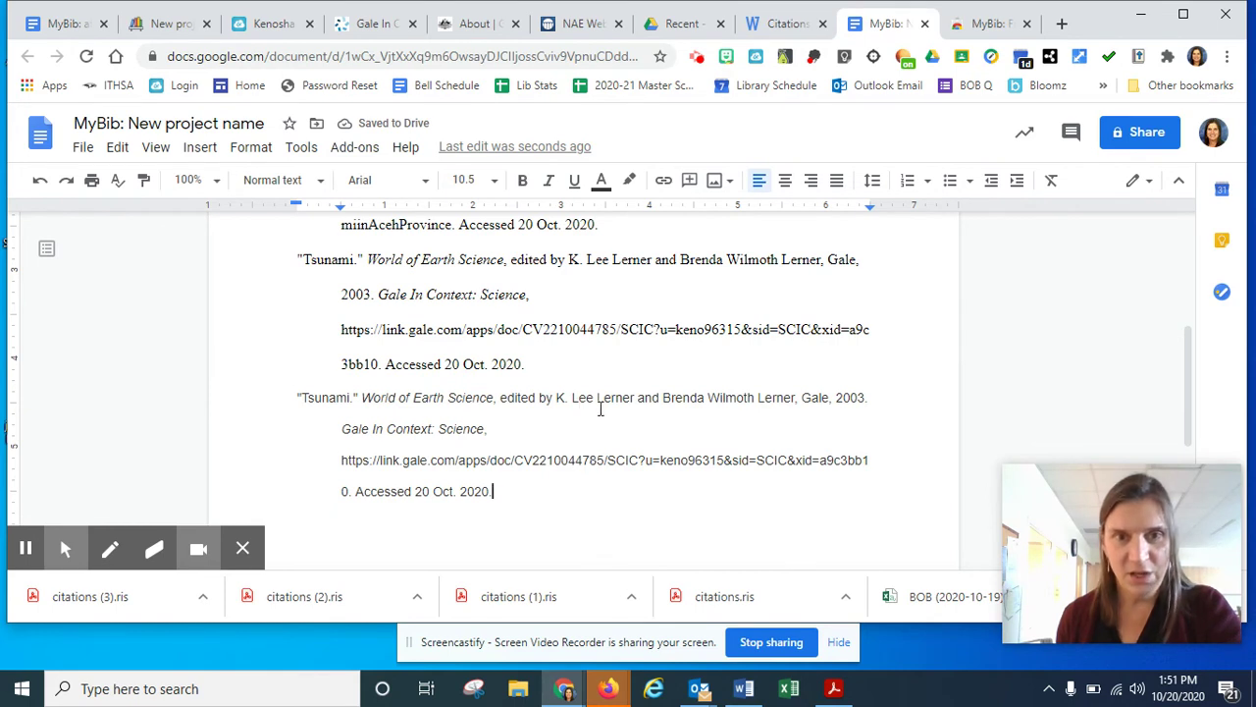
left_click_drag(553, 465, 699, 469)
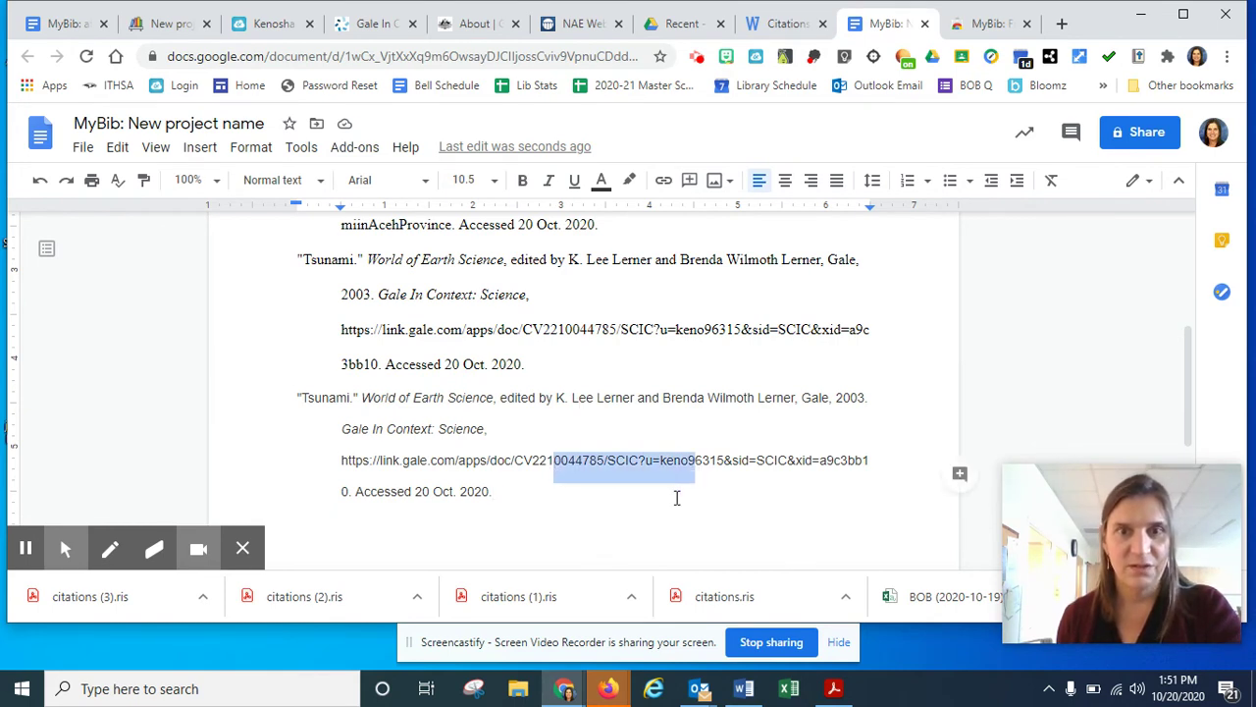
left_click(665, 517)
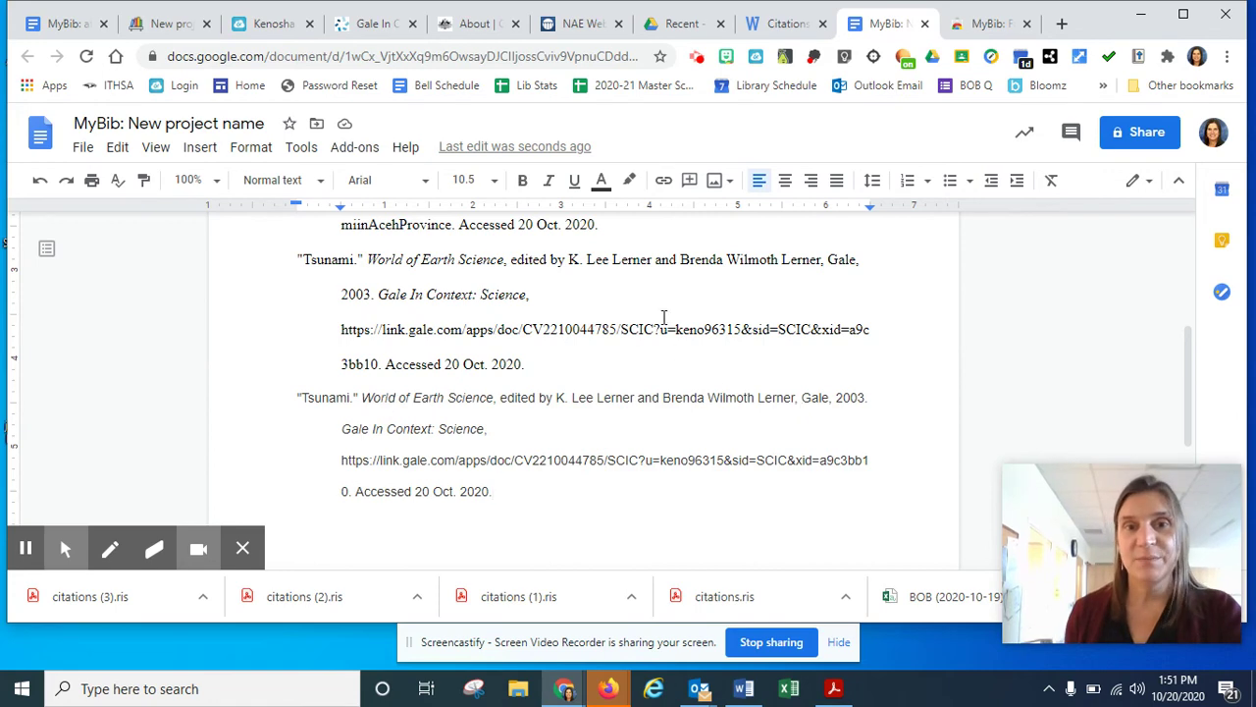
Copy the text formatting of the first "Tsunami" citation onto the whole second "Tsunami" citation with Paint format.
scroll(939, 376, "up", 1)
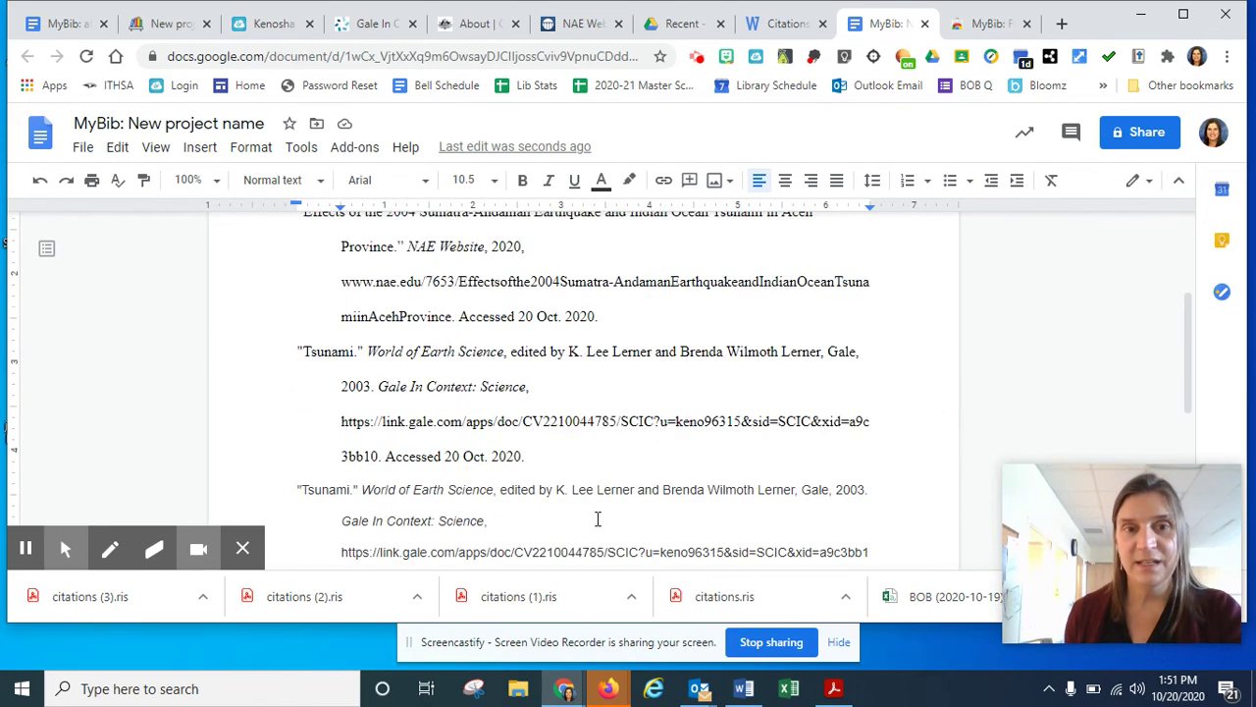
left_click_drag(616, 352, 702, 359)
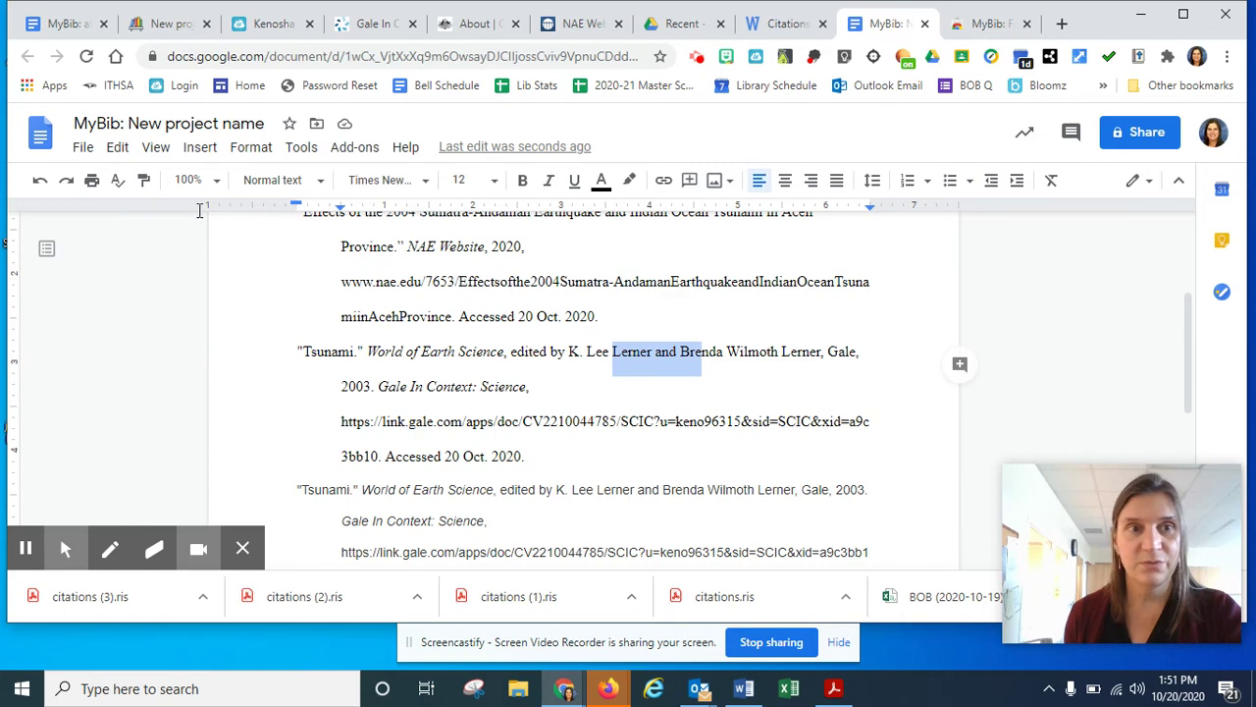
left_click(144, 182)
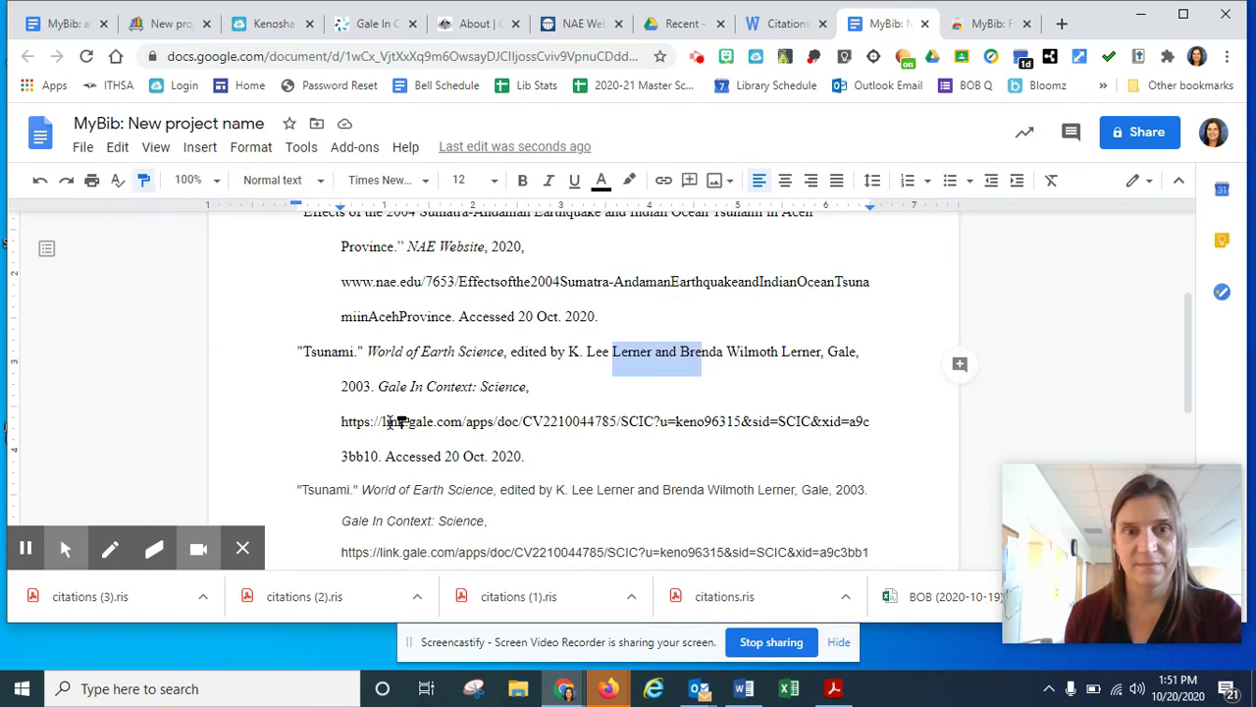
mouse_move(285, 488)
left_mouse_down()
mouse_move(500, 521)
mouse_move(845, 533)
mouse_move(764, 545)
left_mouse_up()
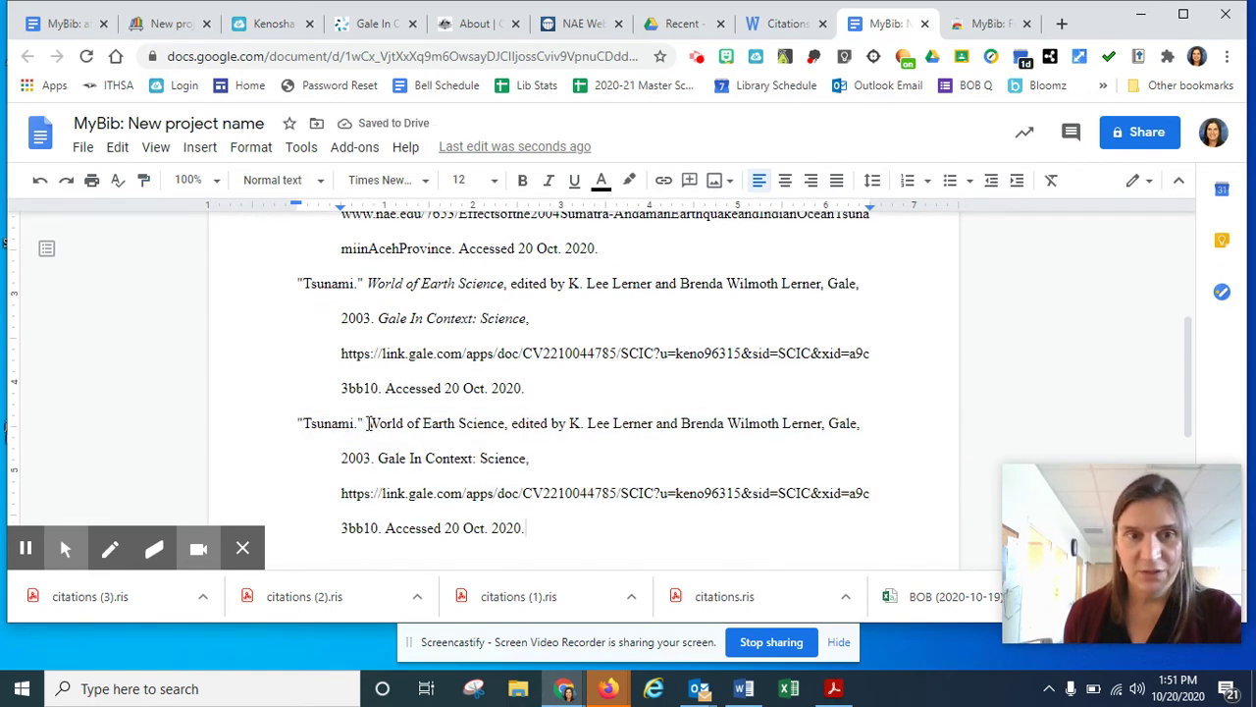
Italicize "World of Earth Science" and "Gale In Context" in the second "Tsunami" citation.
left_click_drag(368, 423, 506, 423)
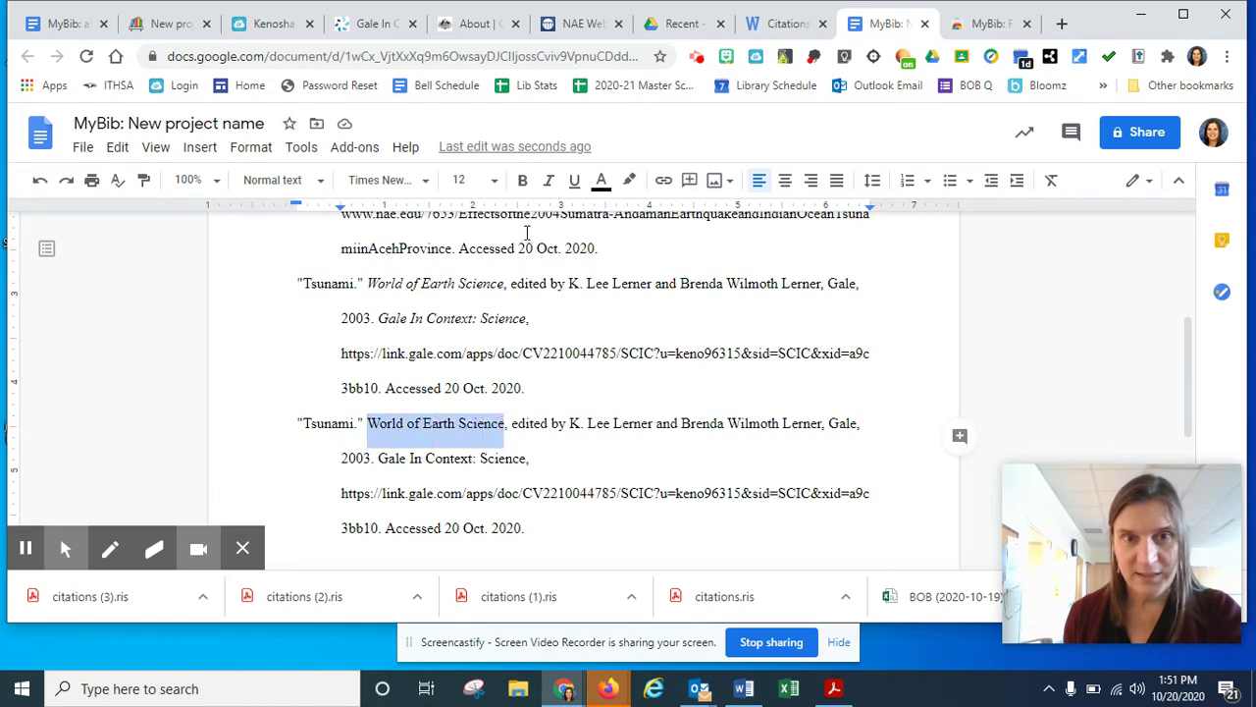
left_click(549, 180)
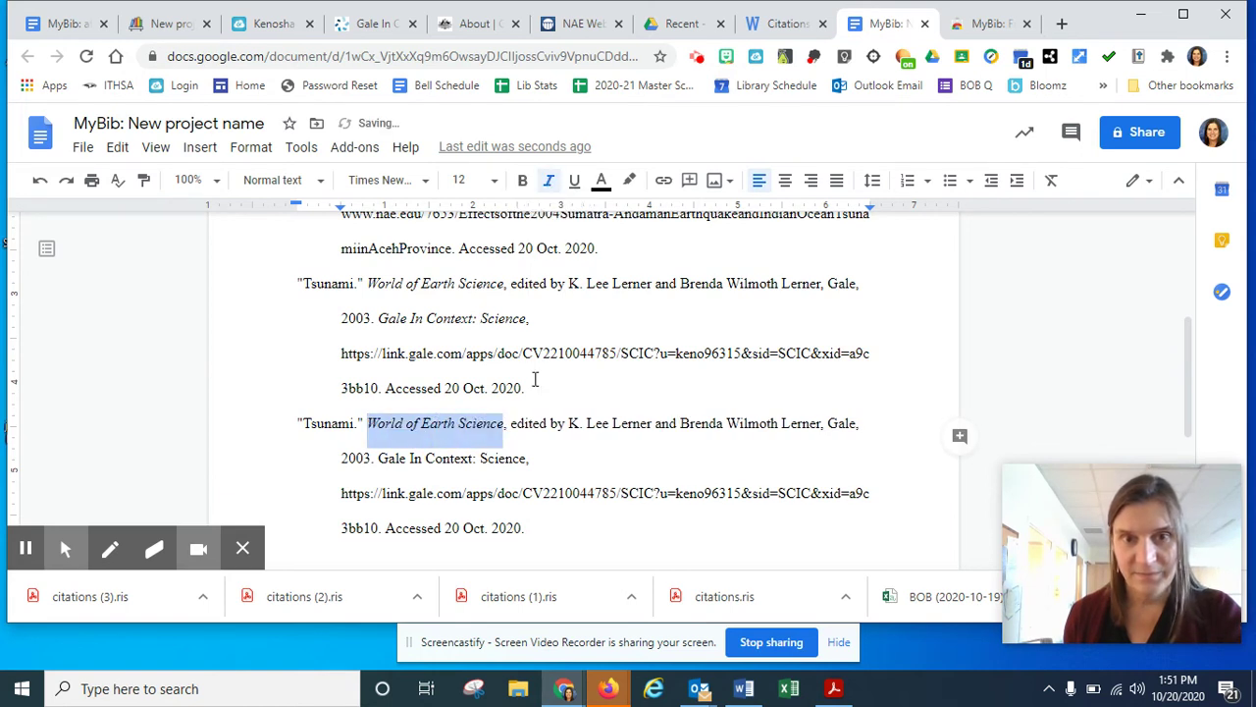
left_click(648, 424)
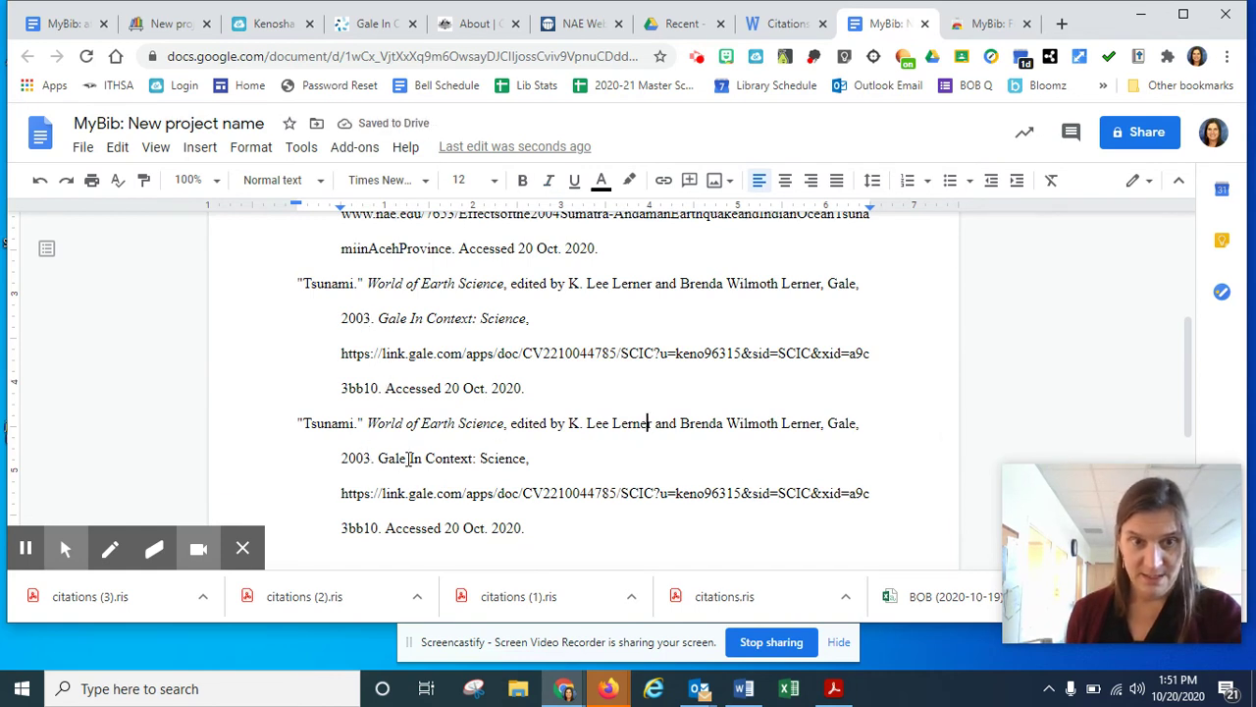
left_click_drag(379, 458, 474, 458)
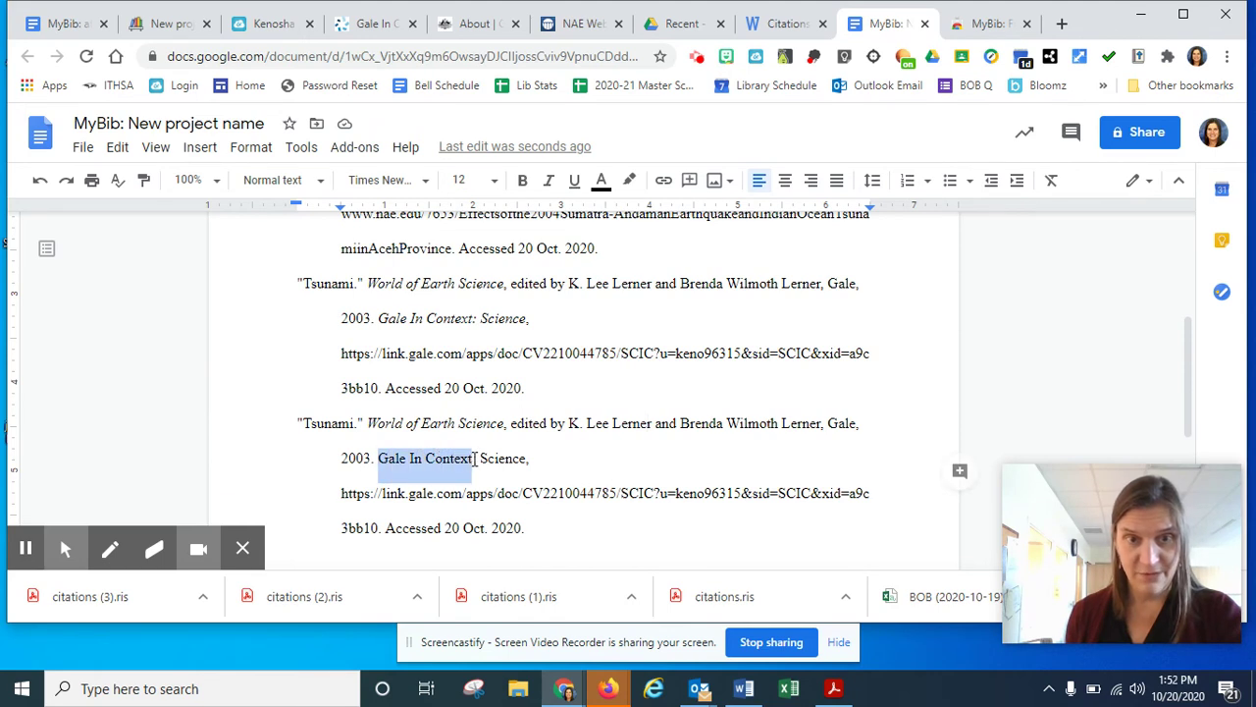
left_click(548, 181)
left_click(870, 466)
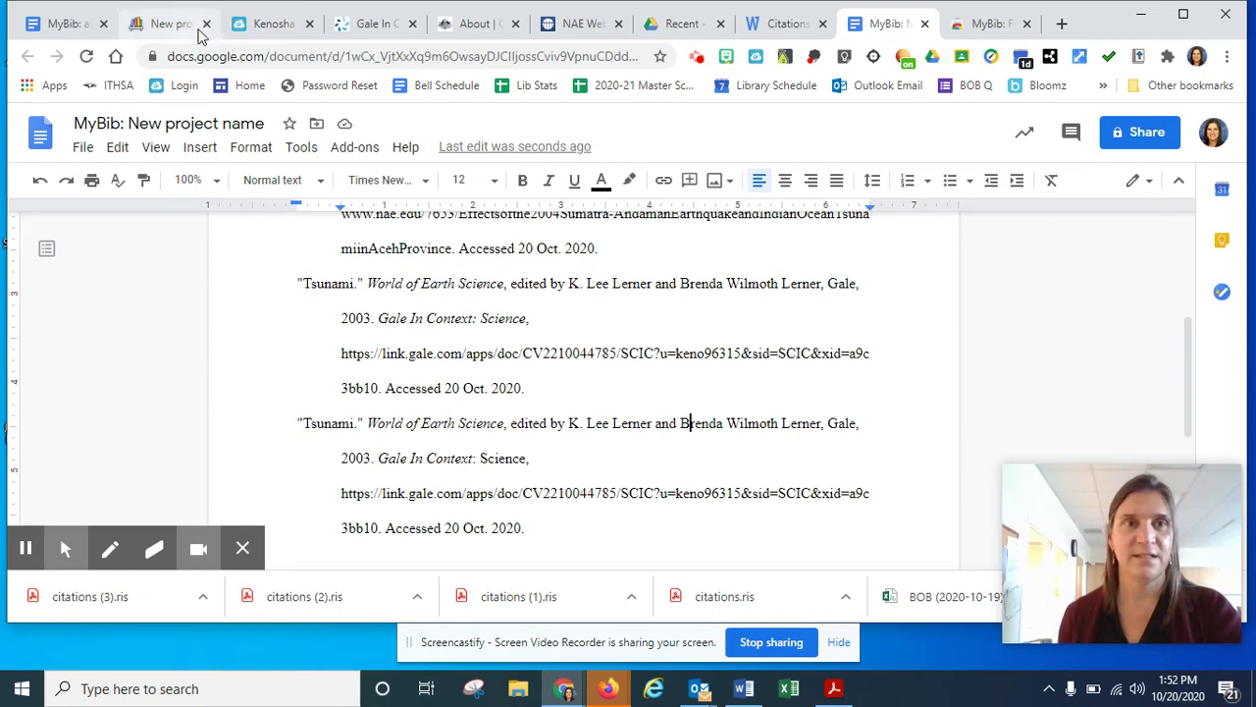
Open Gale U.S. History in Context from the ClassLink Library Resources and search it for "tsunamis".
left_click(273, 28)
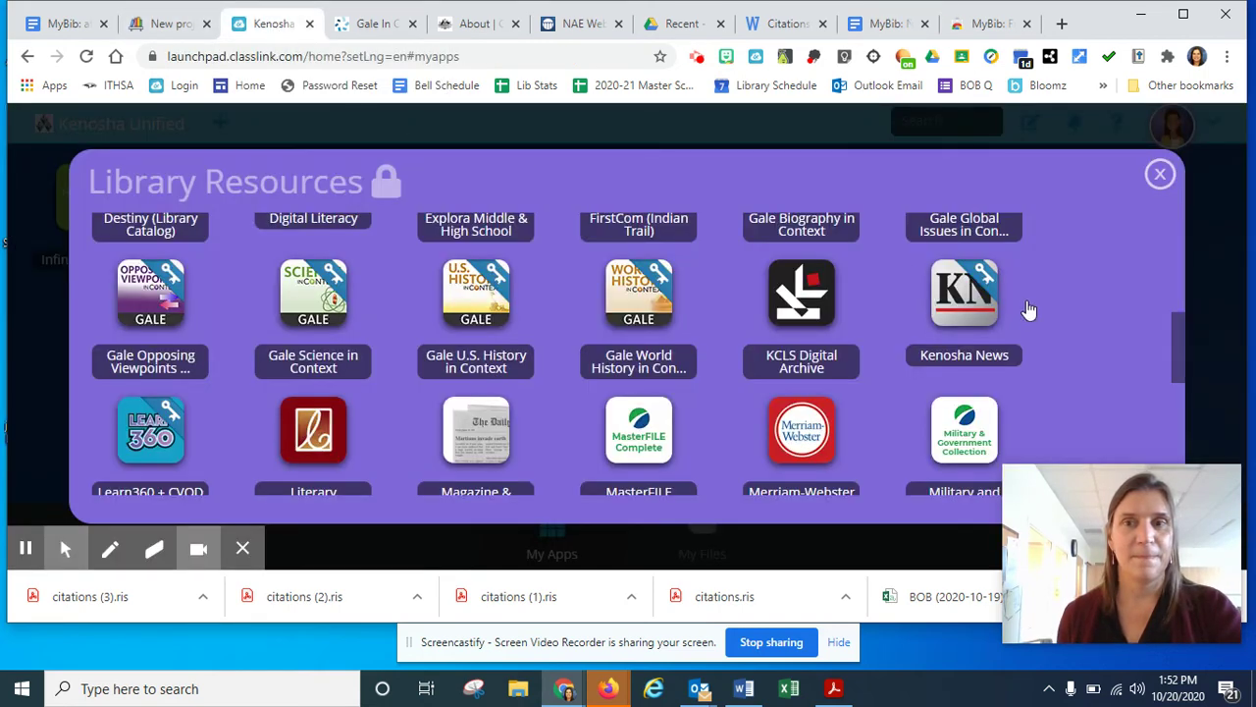
mouse_move(1184, 356)
left_mouse_down()
mouse_move(1186, 254)
mouse_move(1182, 381)
mouse_move(1183, 364)
left_mouse_up()
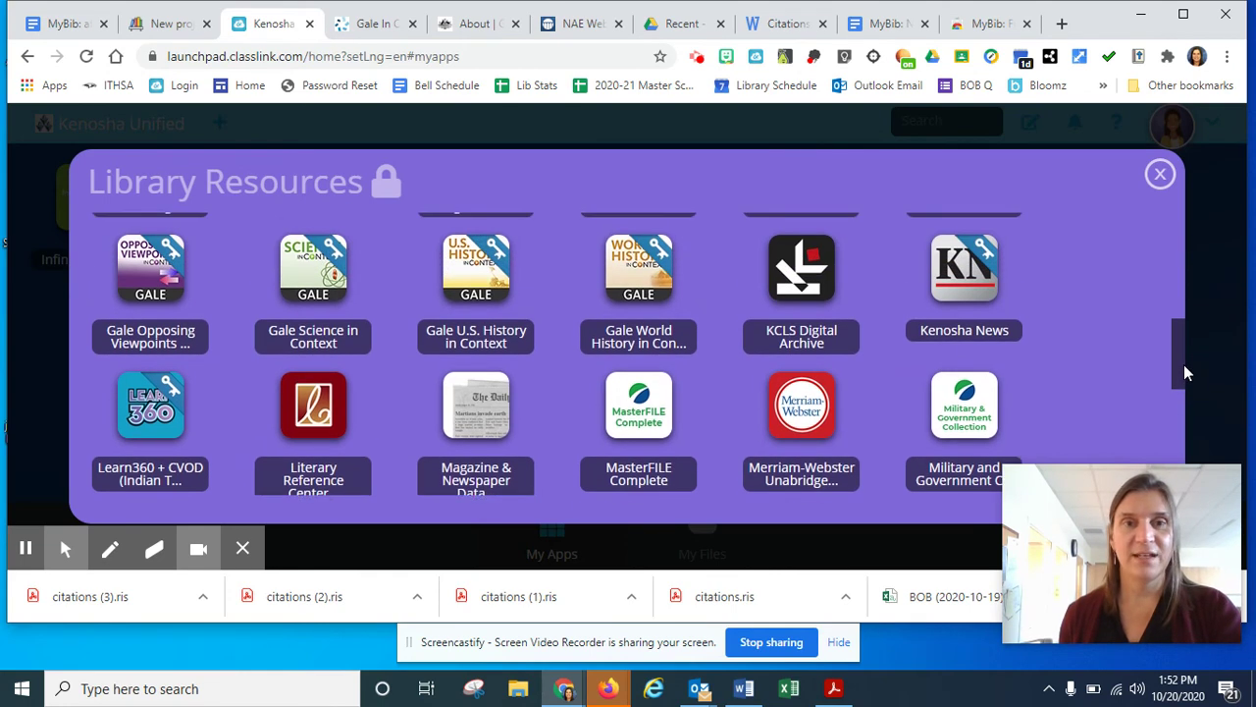
left_click(486, 279)
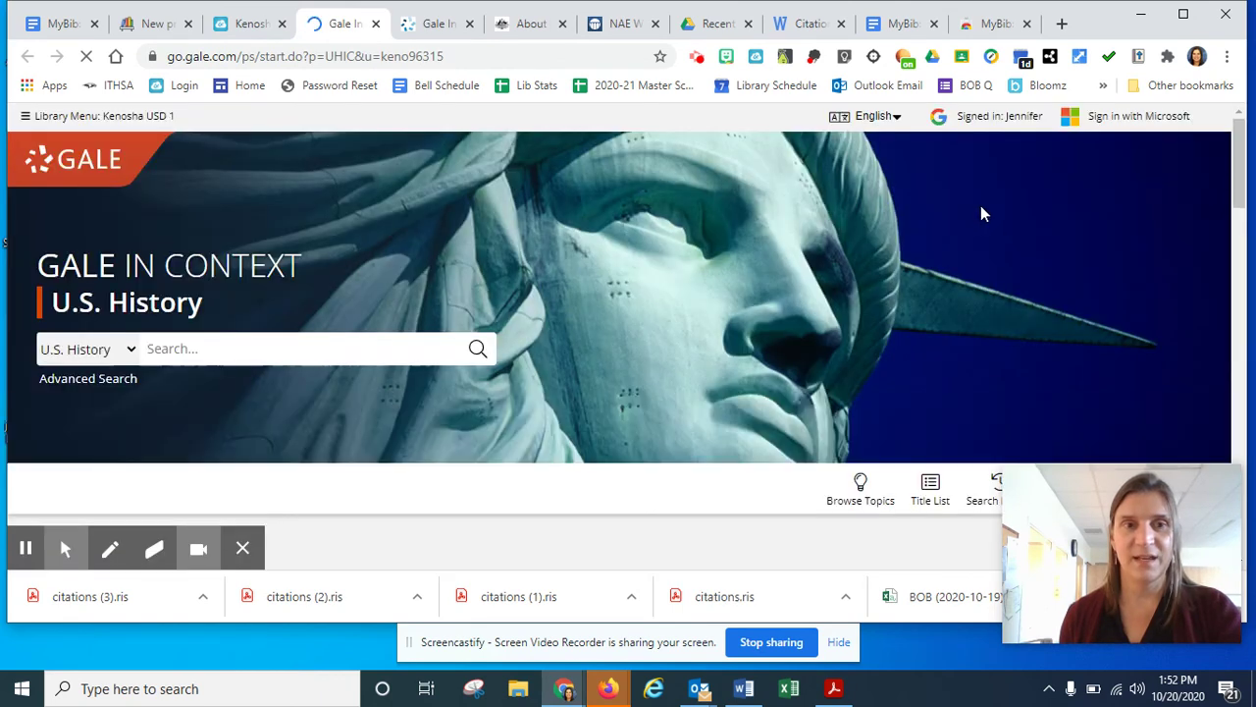
left_click(379, 349)
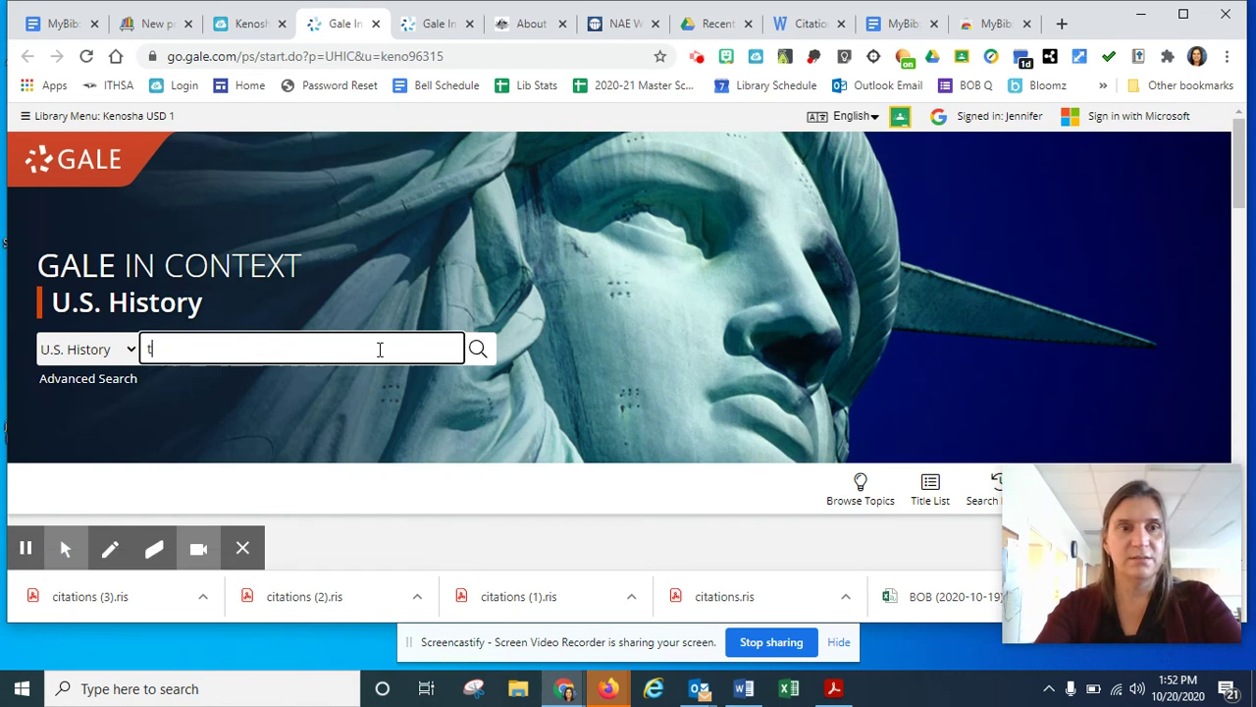
type("tsunamis")
key("Return")
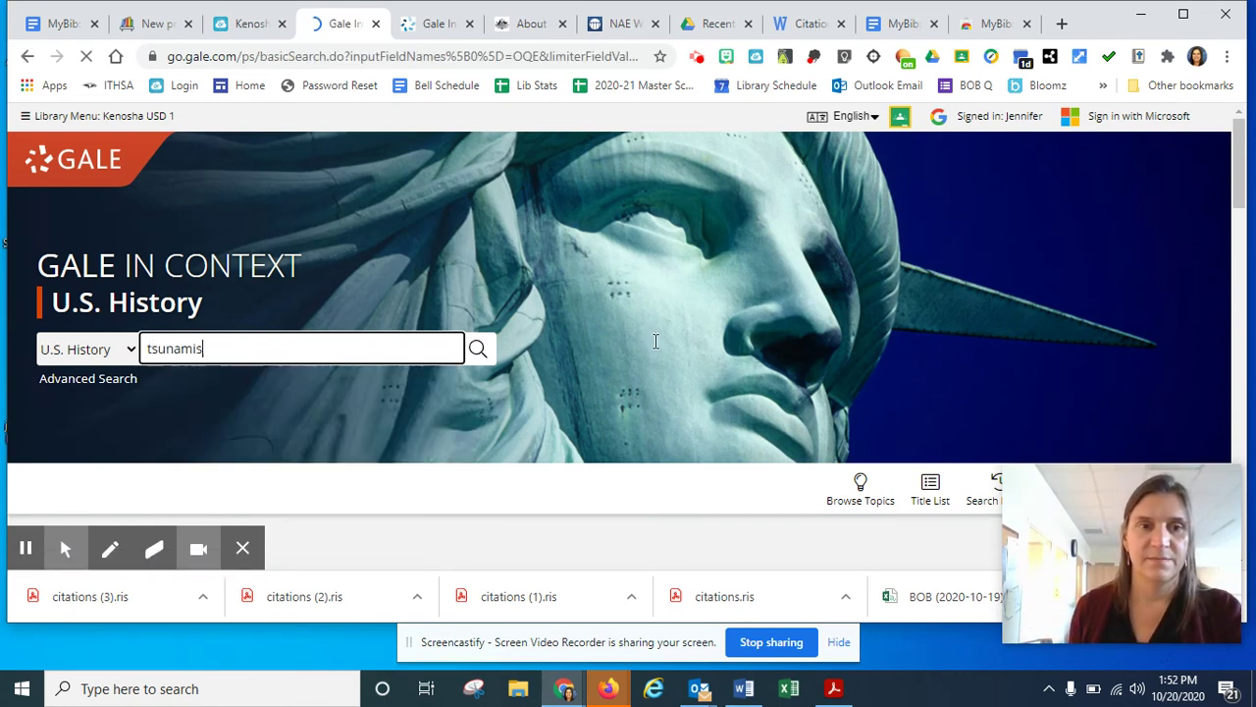
Open the Sri Lankan Americans photograph from the Images results and select its MLA 8th Edition citation text.
scroll(661, 341, "down", 1)
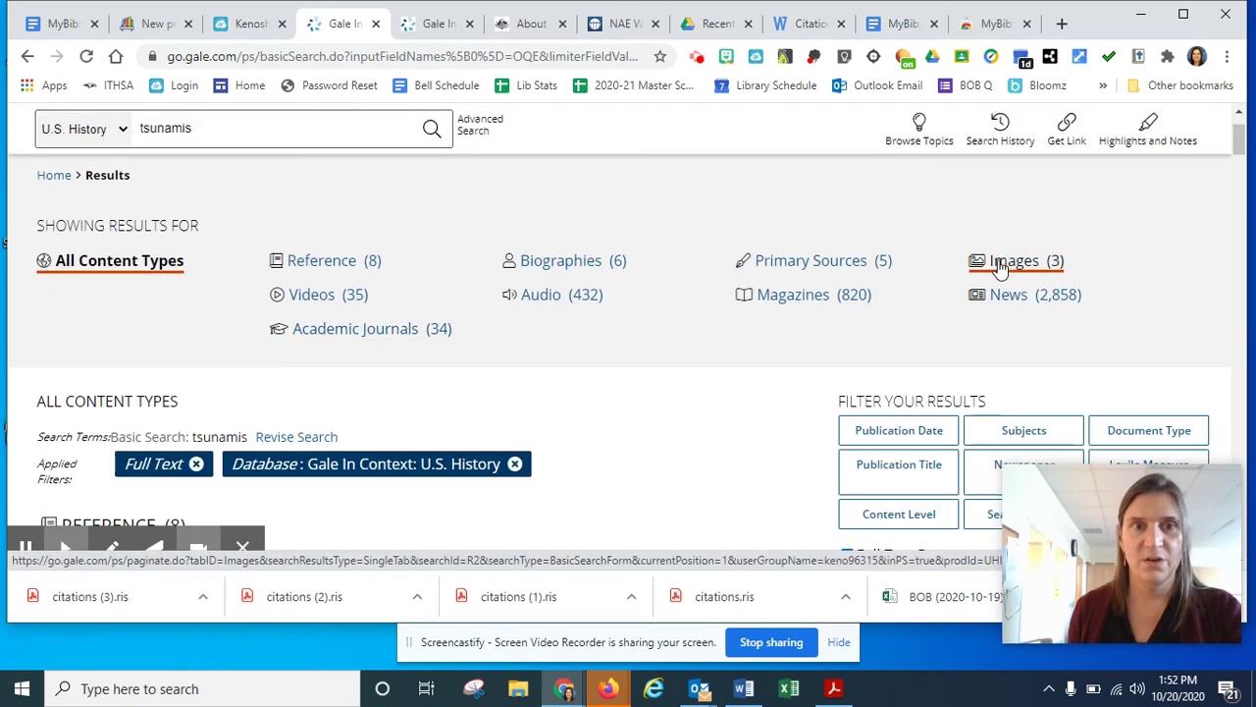
left_click(1000, 267)
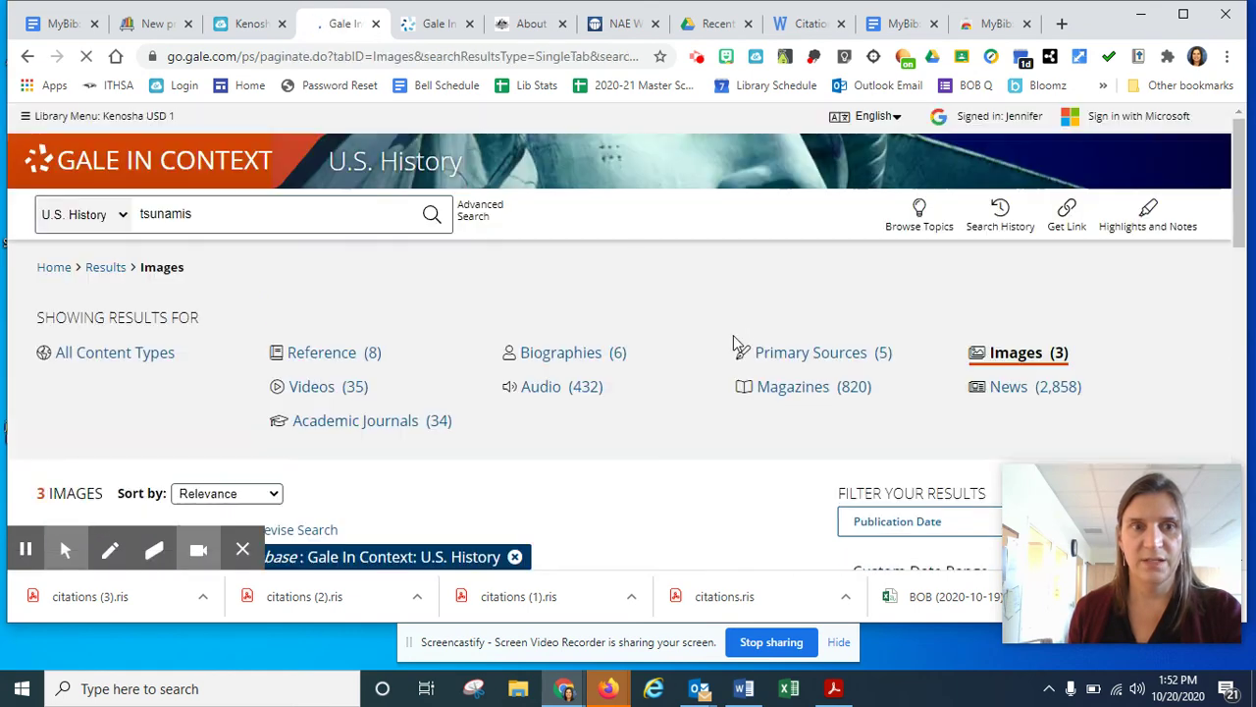
scroll(687, 351, "down", 4)
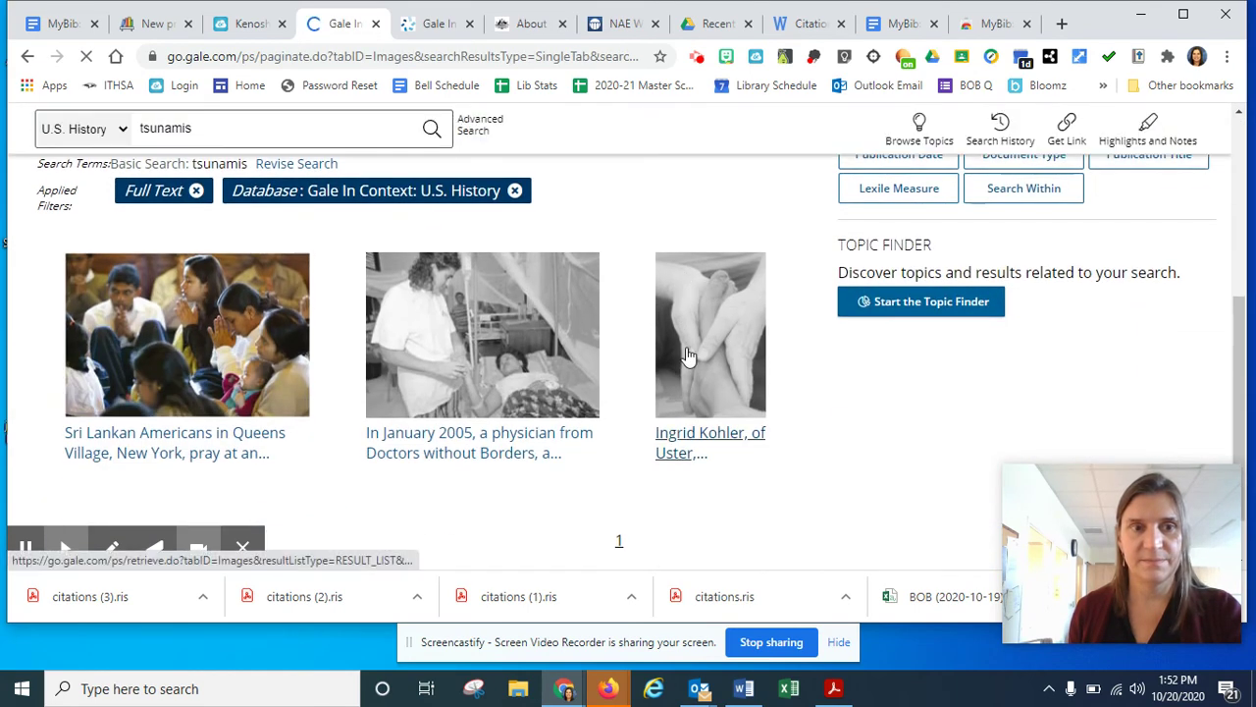
left_click(209, 435)
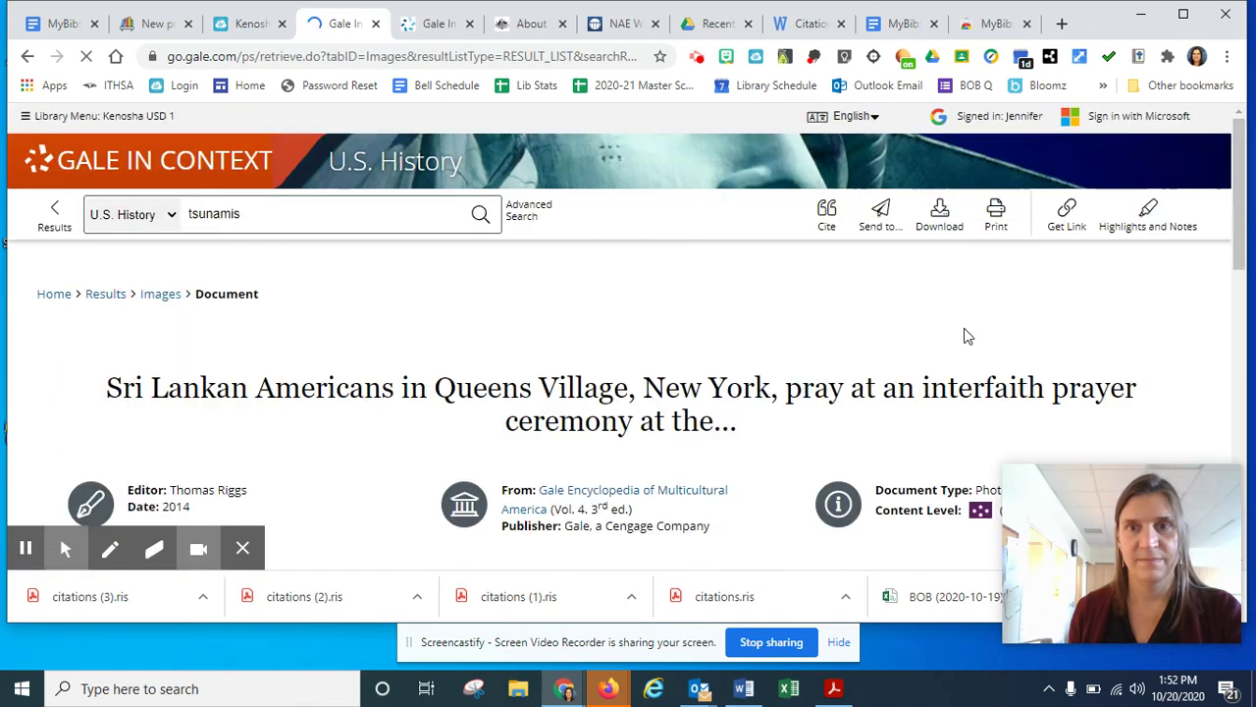
left_click(823, 214)
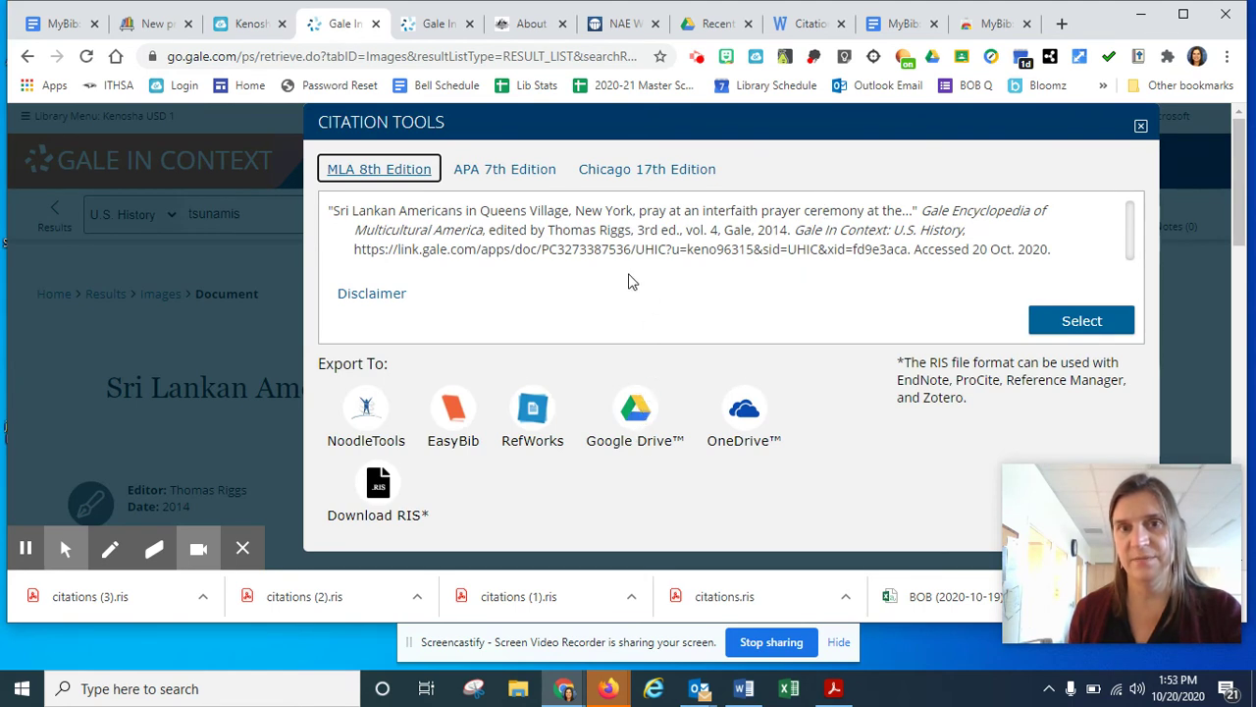
left_click(1045, 319)
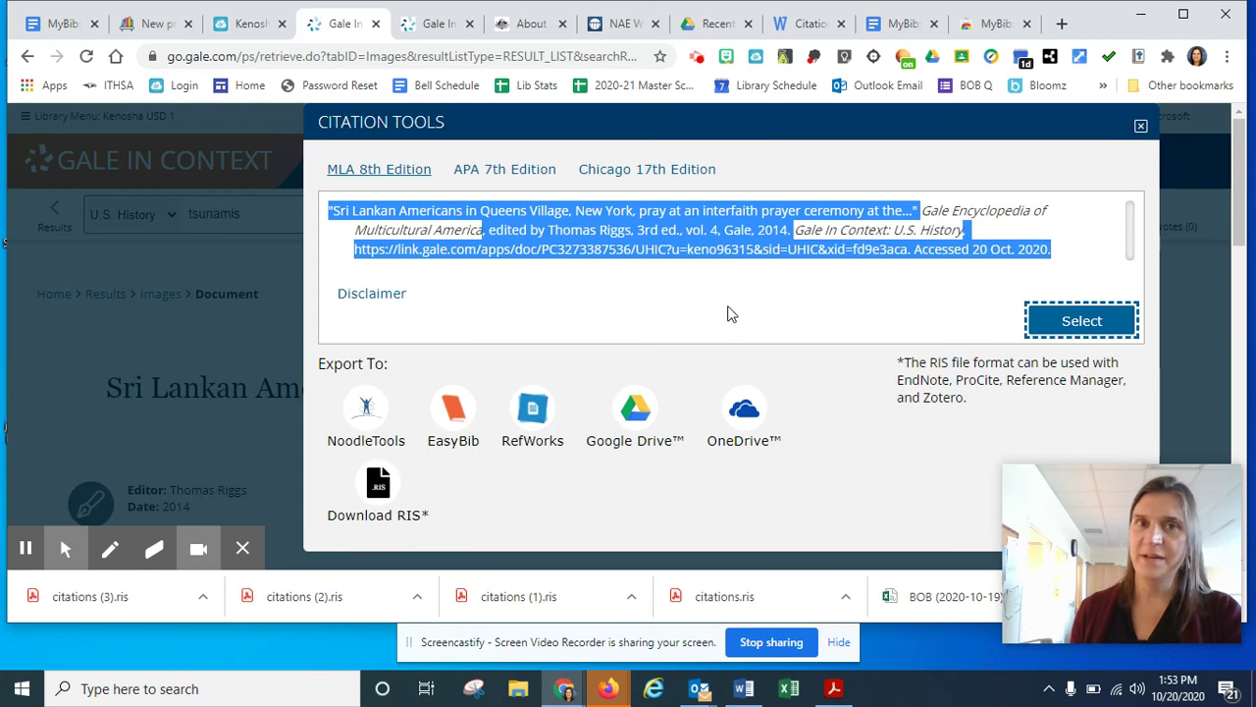
left_click(147, 25)
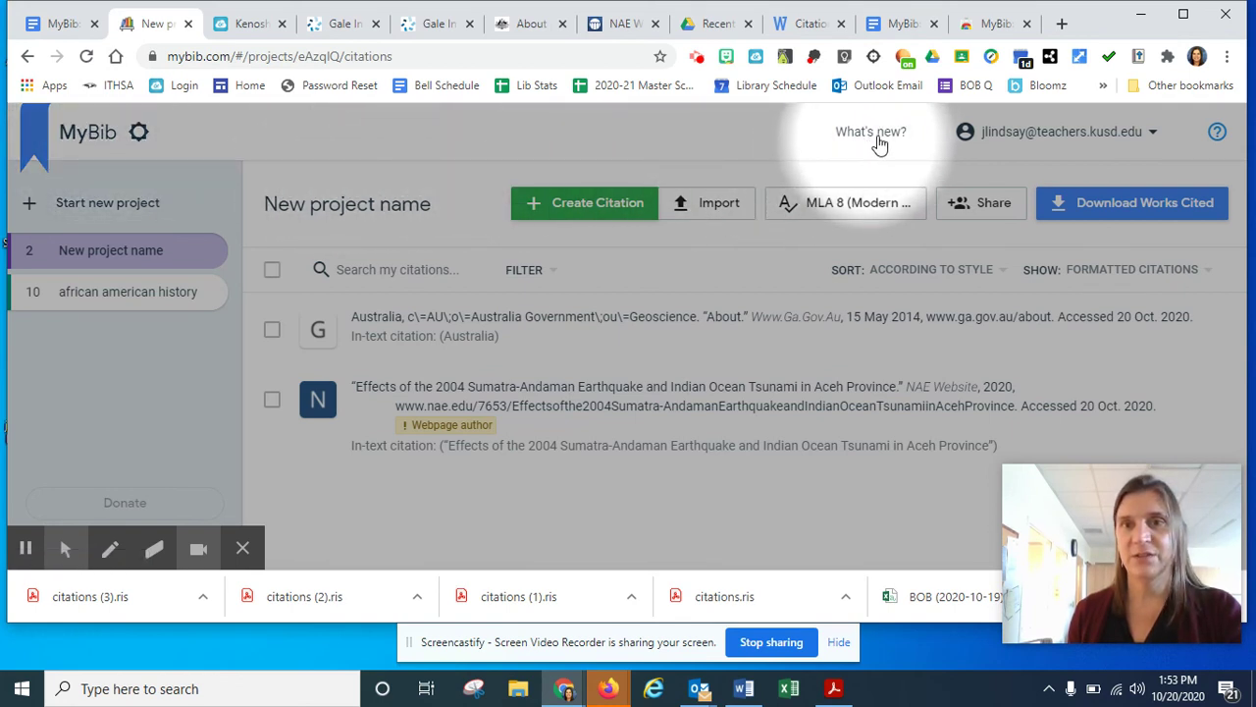
left_click(993, 25)
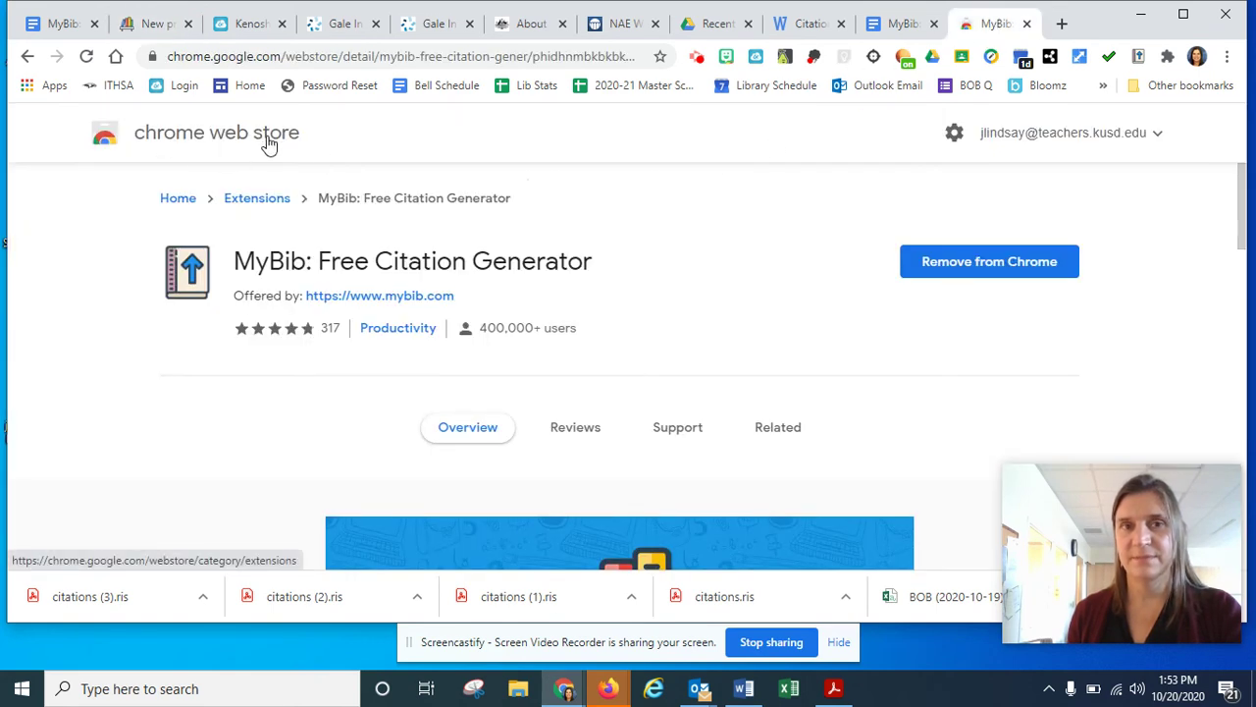
left_click(159, 30)
left_click(63, 29)
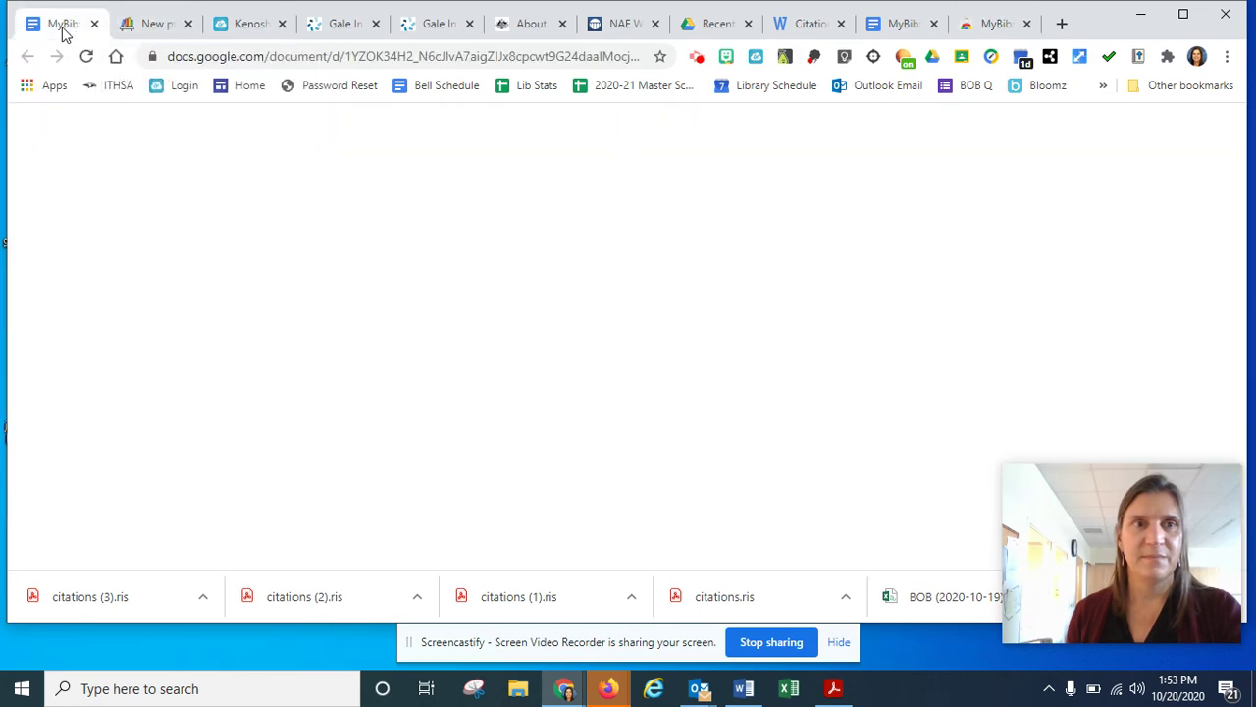
left_click(133, 24)
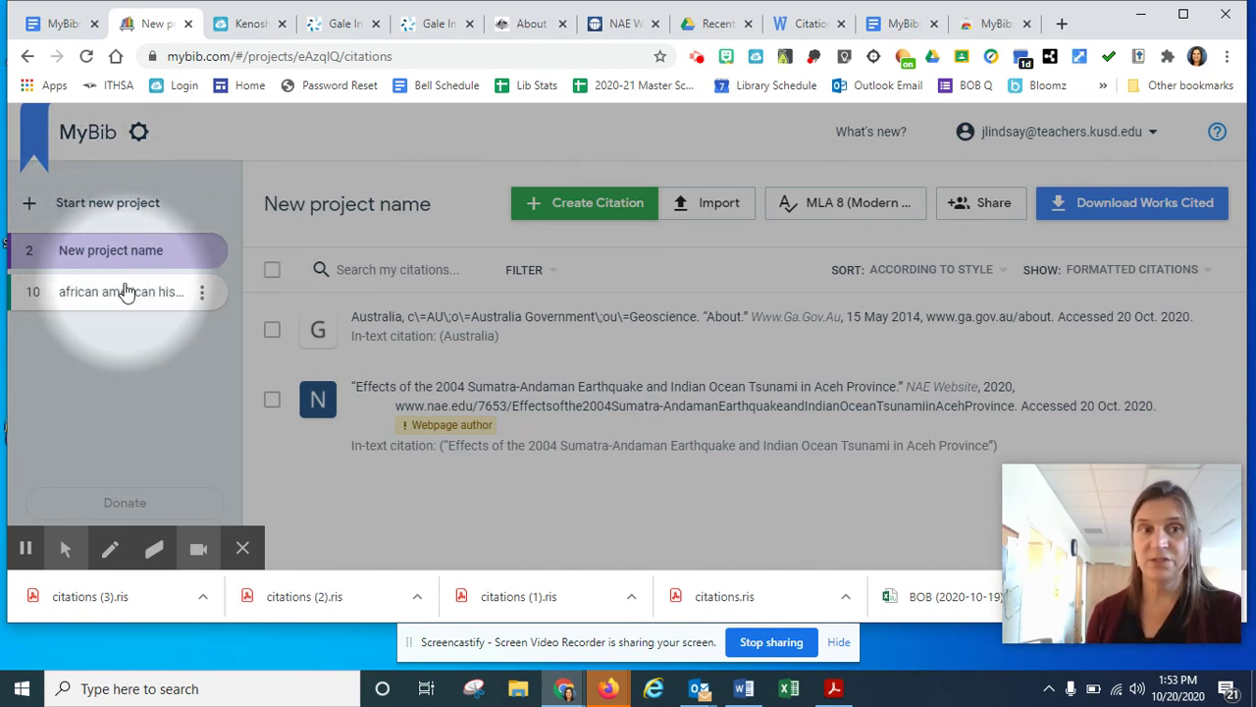
Start a new project with the default name and merge the "african american history" project into that empty project.
left_click(117, 208)
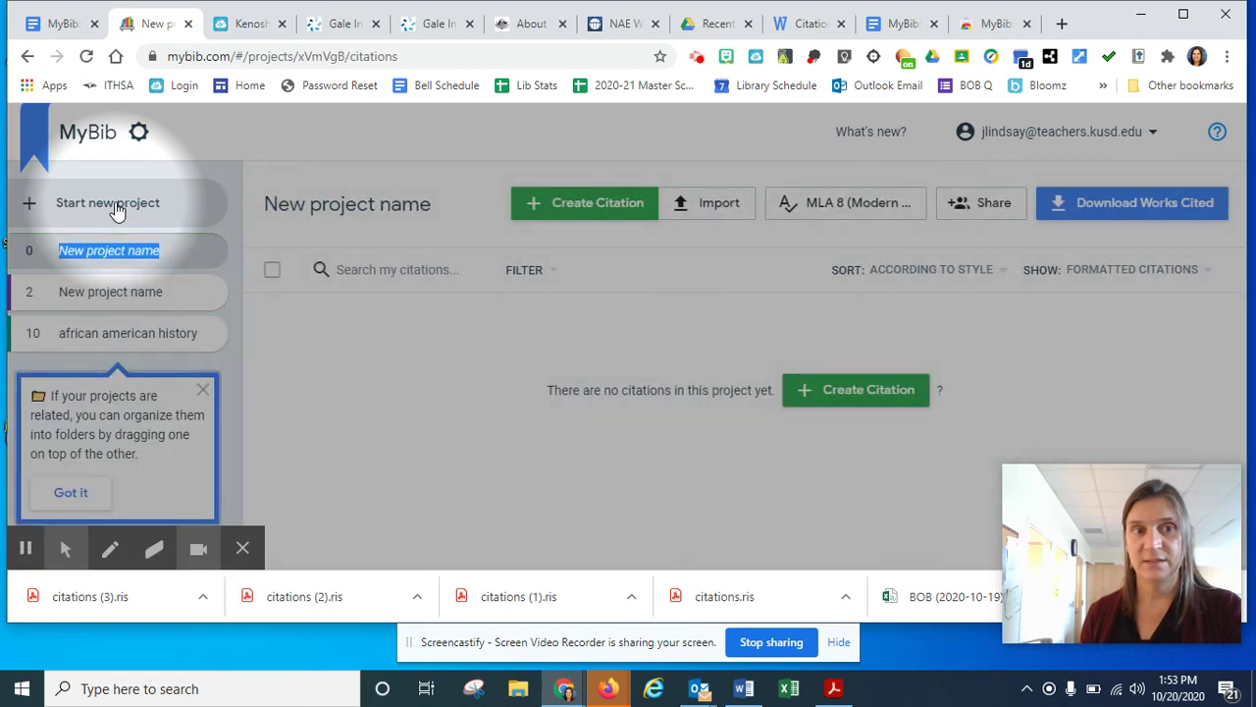
left_click(112, 337)
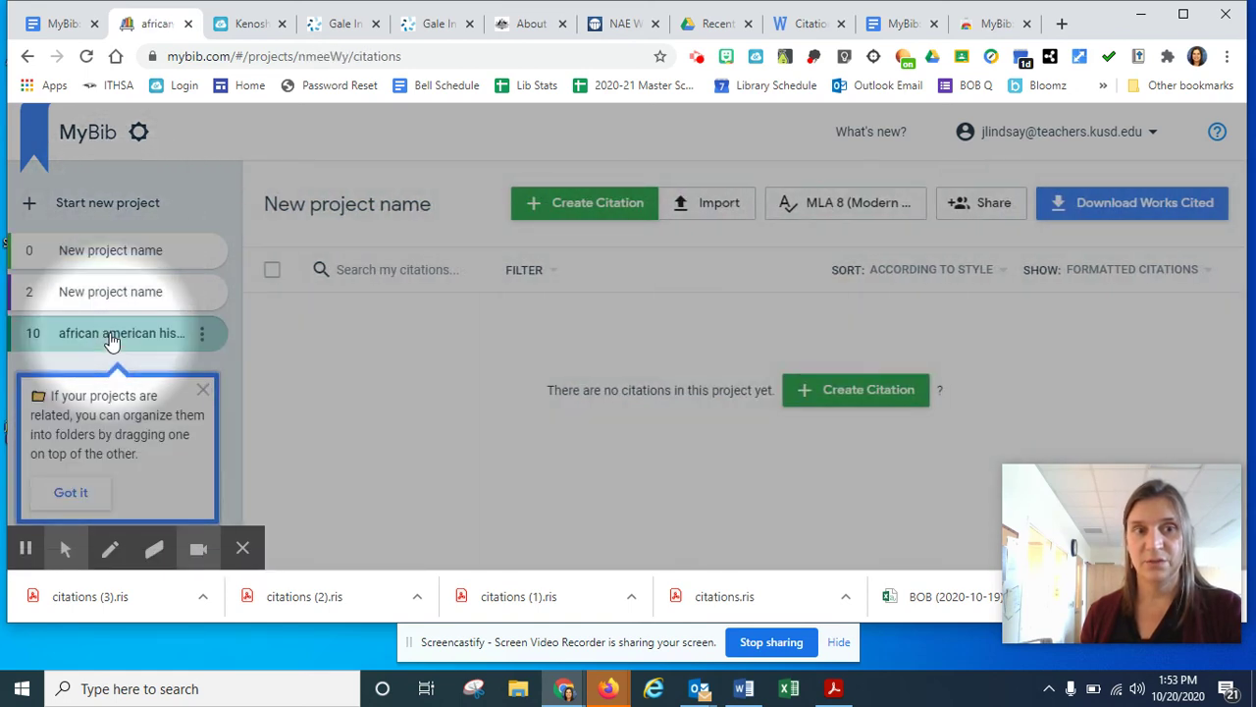
left_click(204, 337)
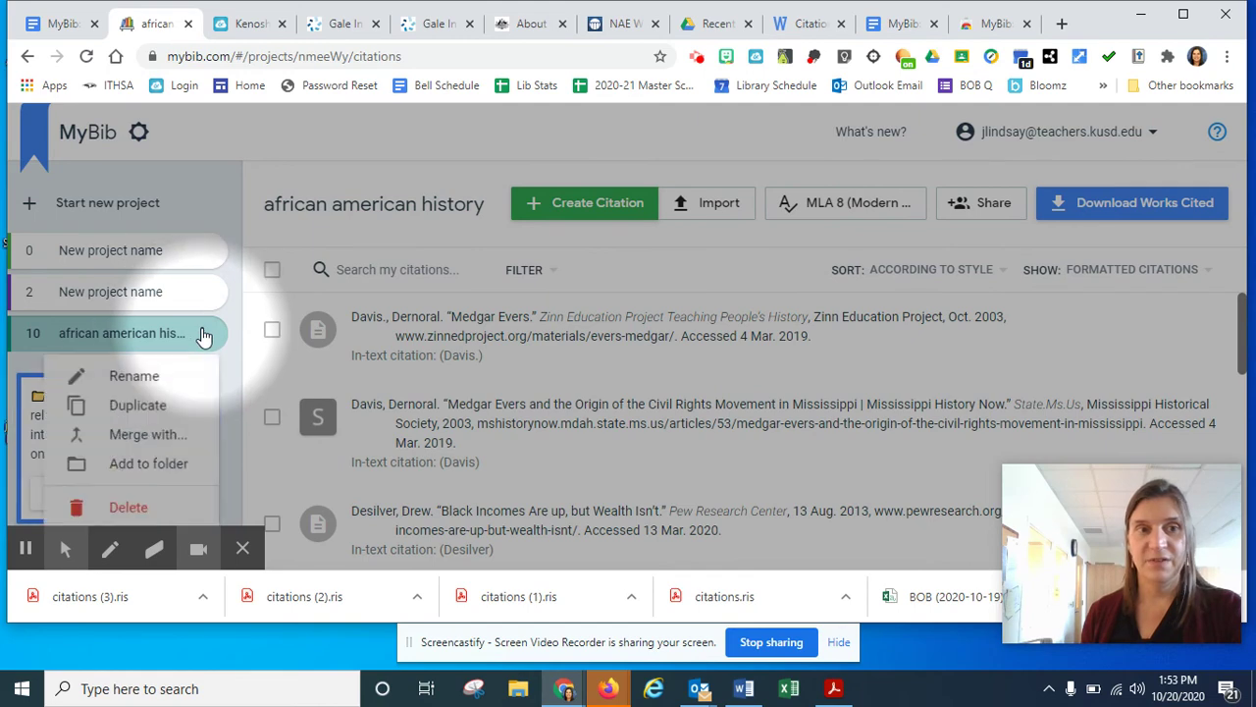
left_click(167, 435)
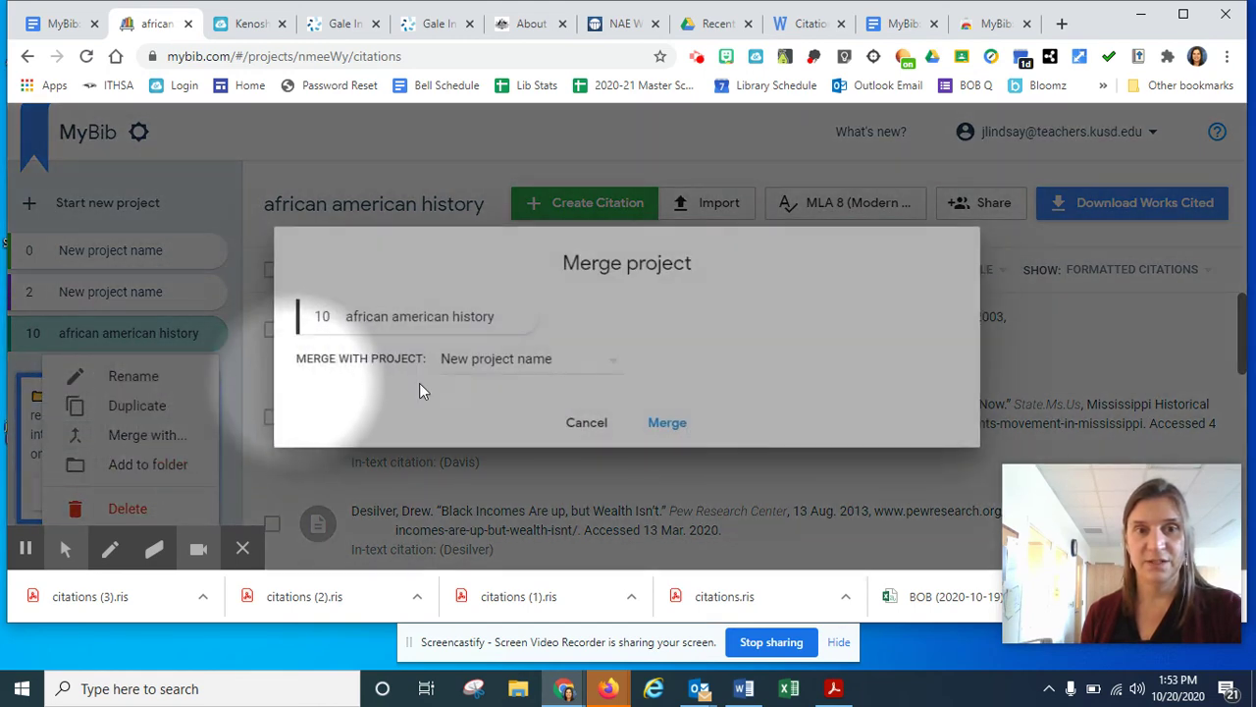
left_click(510, 362)
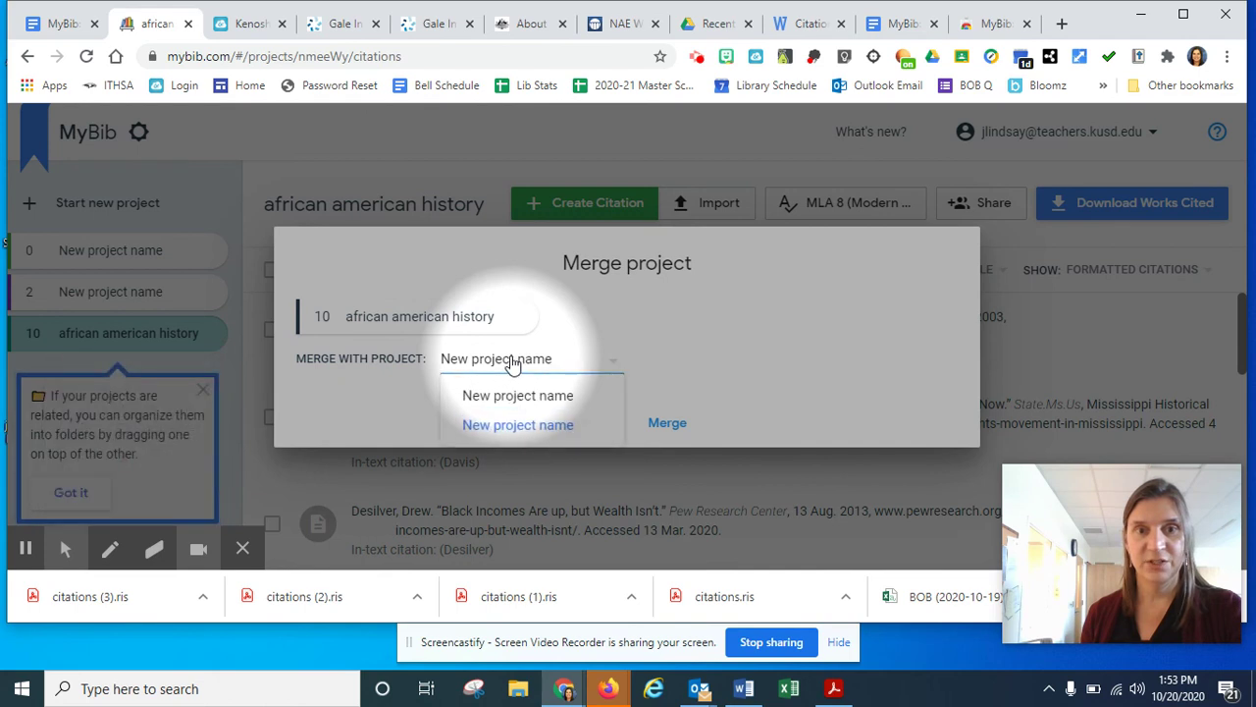
left_click(476, 402)
left_click(659, 424)
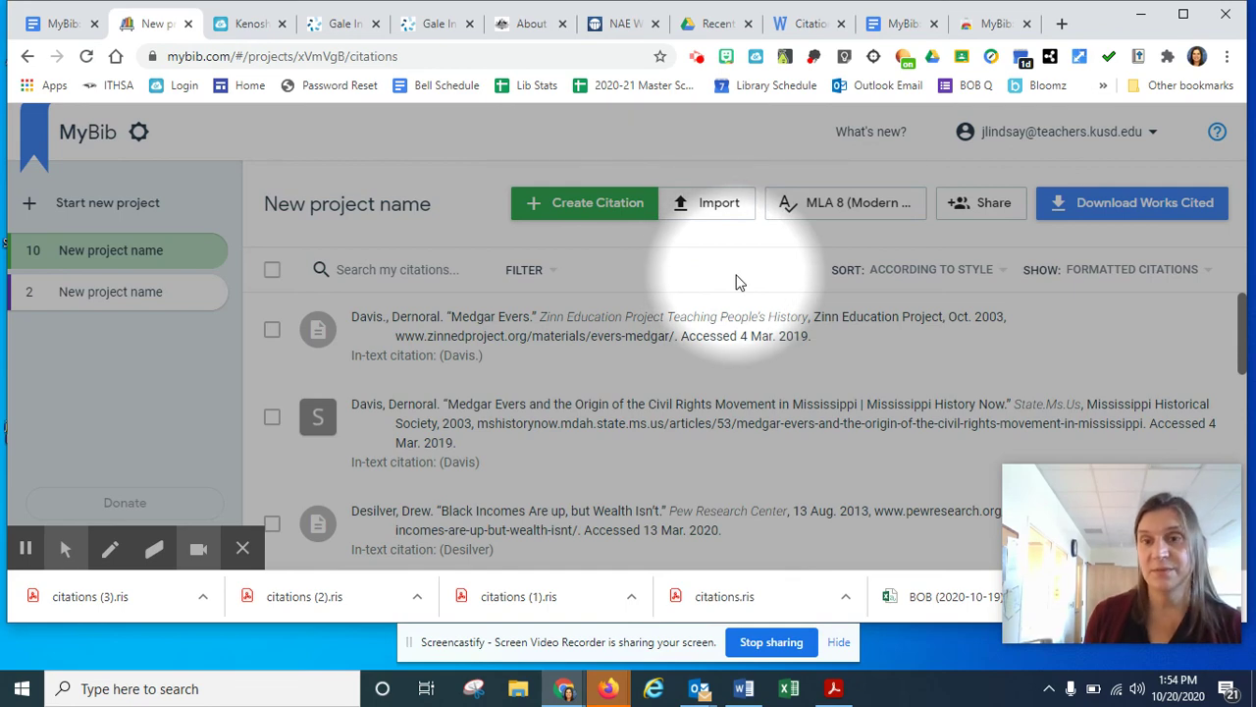
Switch to ClassLink, close and reopen the Library Resources folder, and browse its databases as far as the Gale resources.
left_click(252, 24)
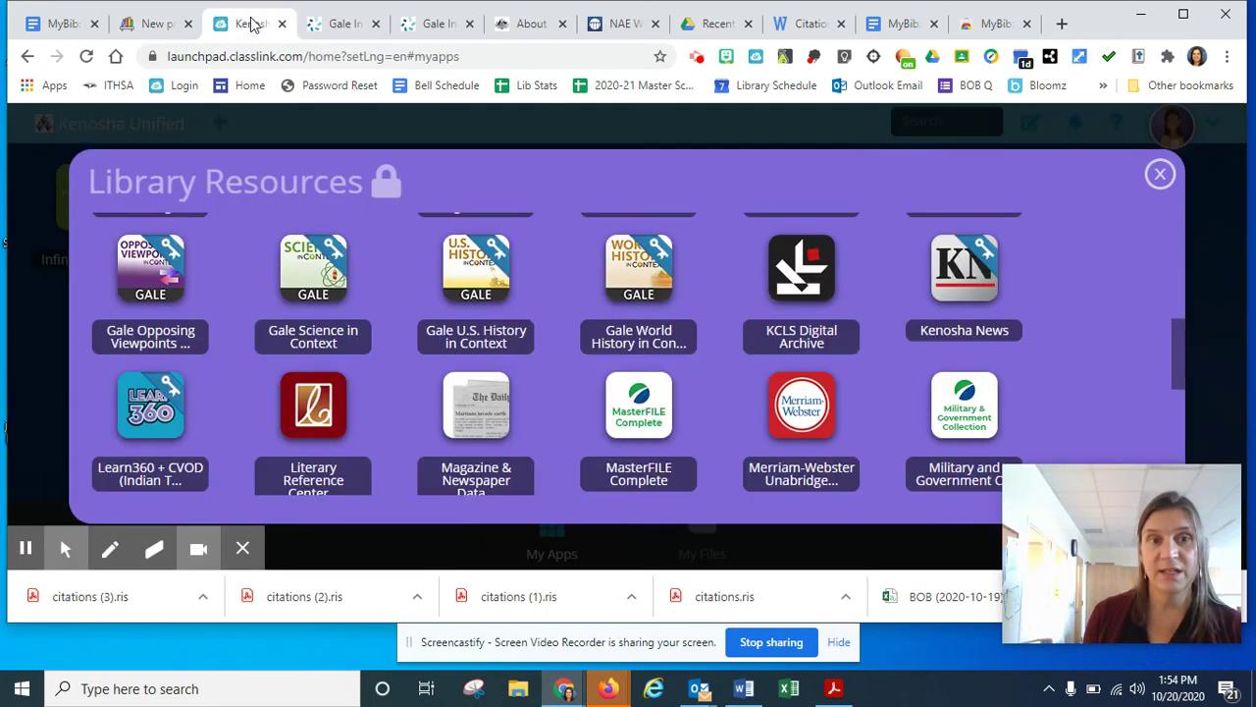
left_click(1160, 174)
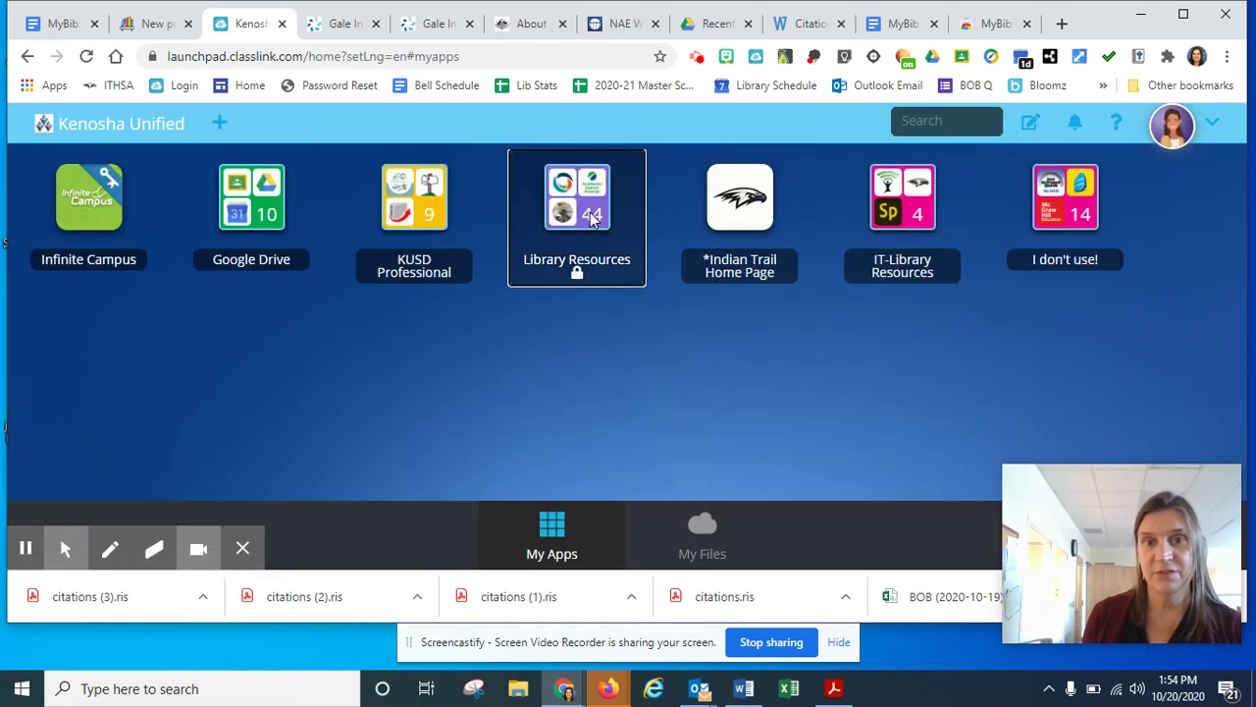
left_click(576, 267)
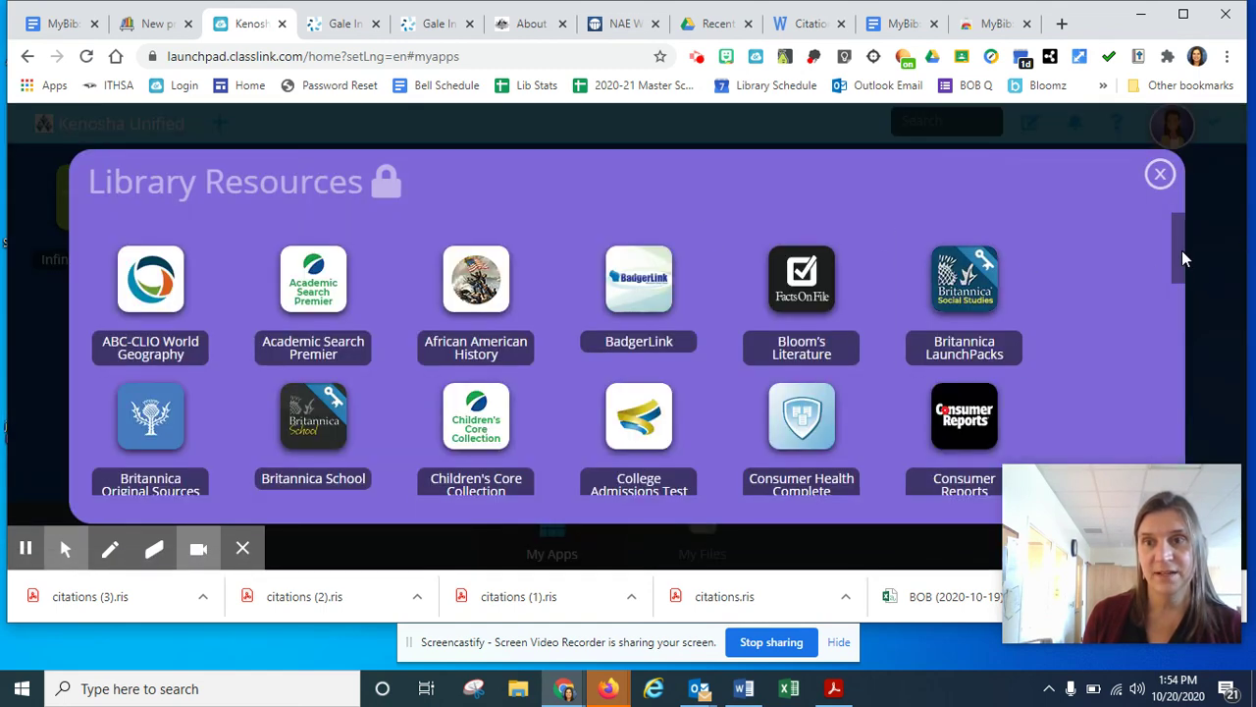
left_click_drag(1181, 253, 1176, 301)
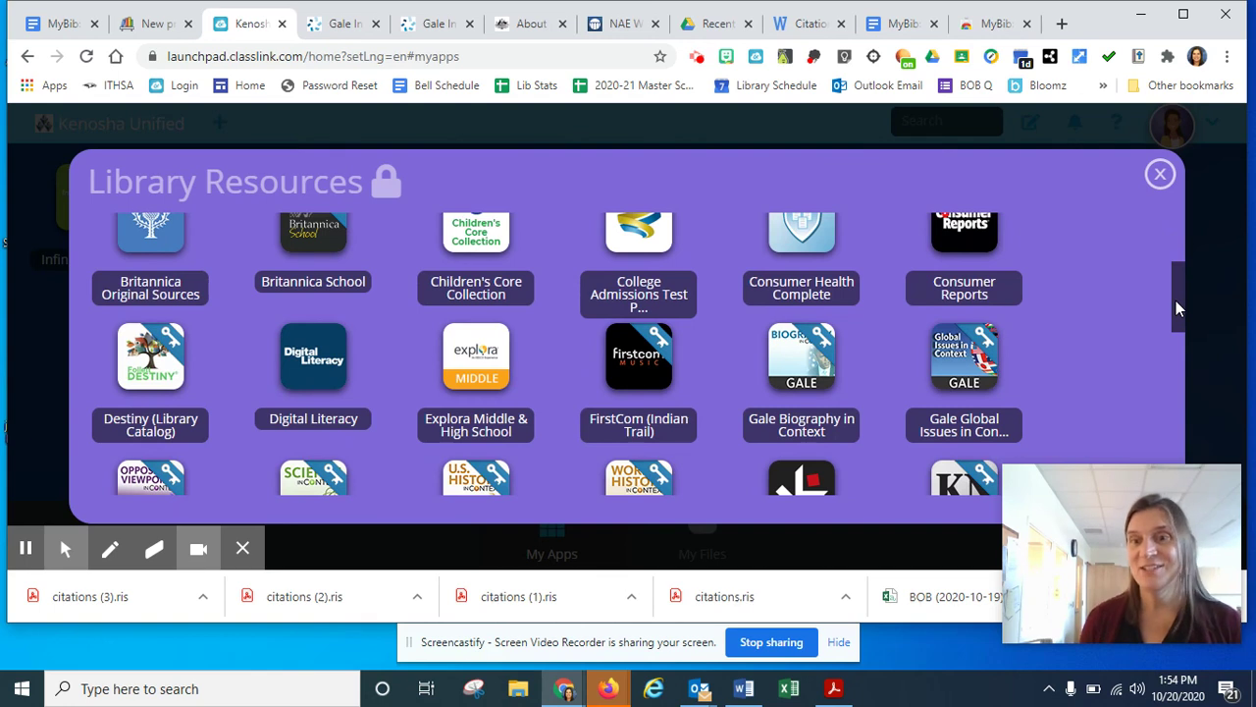